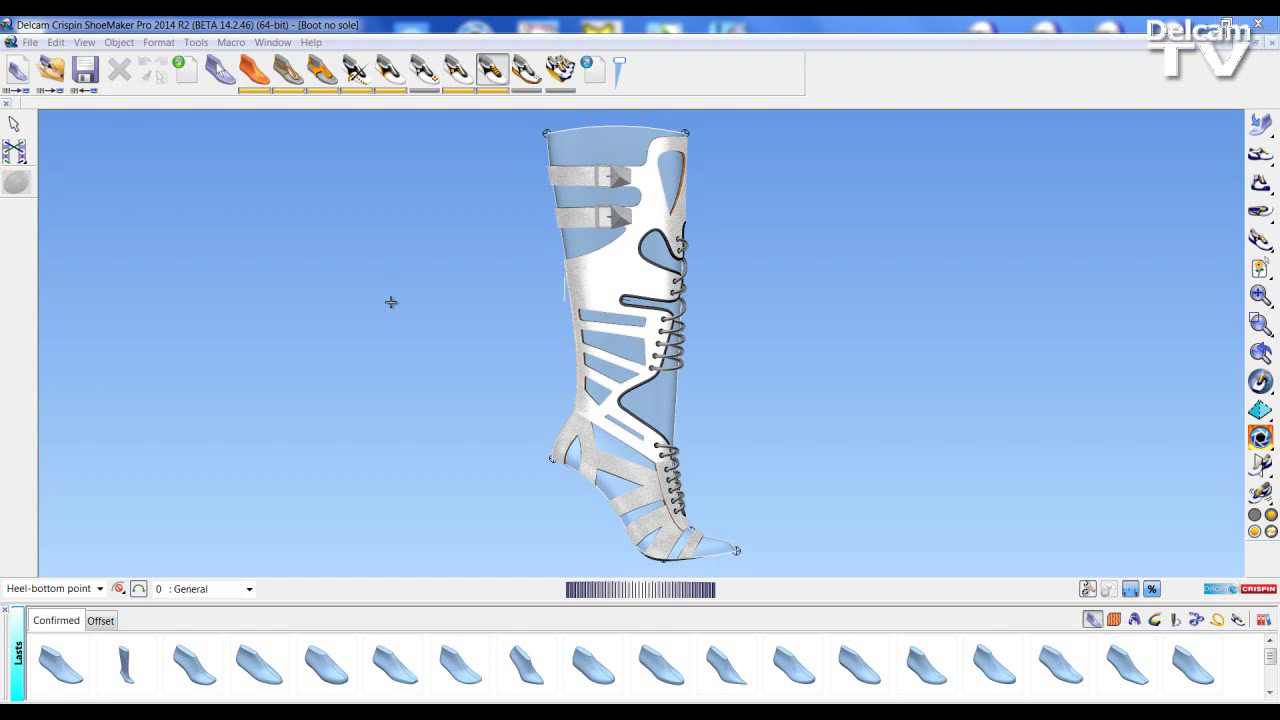
- Create a slender high heel with its sole on the boot, using the fourth sole type
left_click(529, 70)
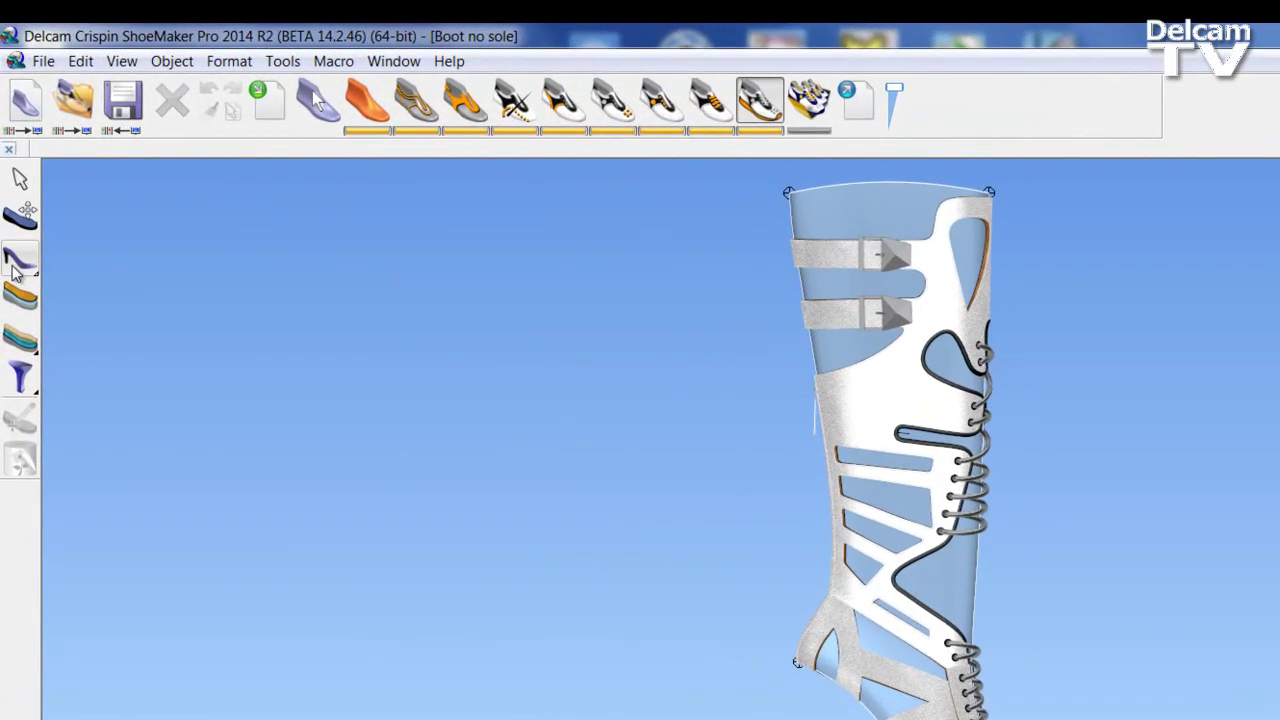
left_click(16, 268)
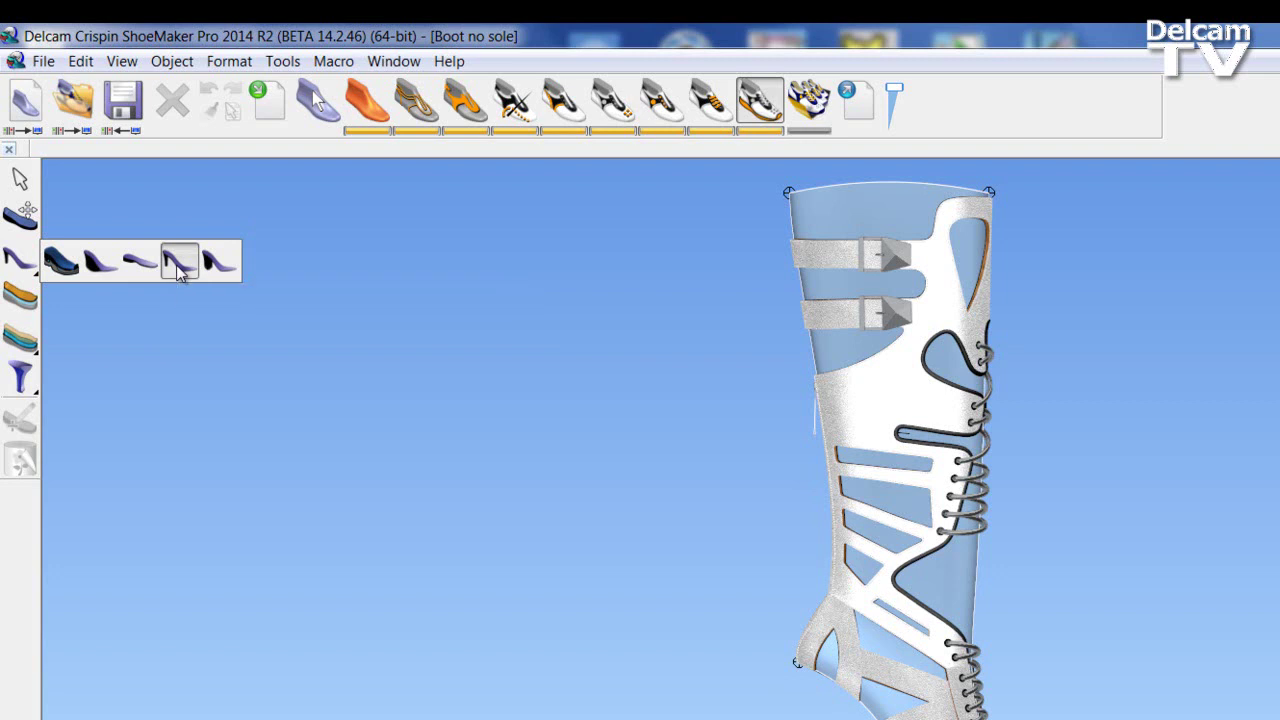
left_click(180, 264)
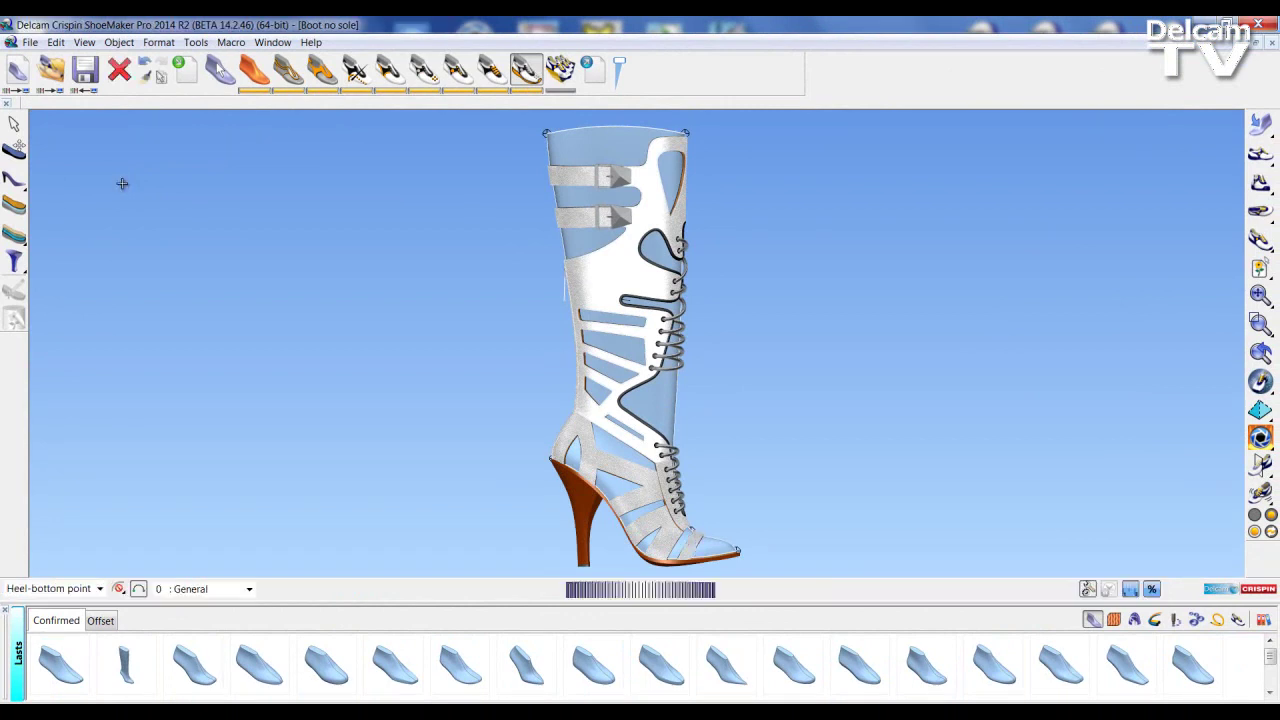
- Open the boot's heel for editing and set the curvature in front of the heel base to 0
scroll(571, 405, "up", 5)
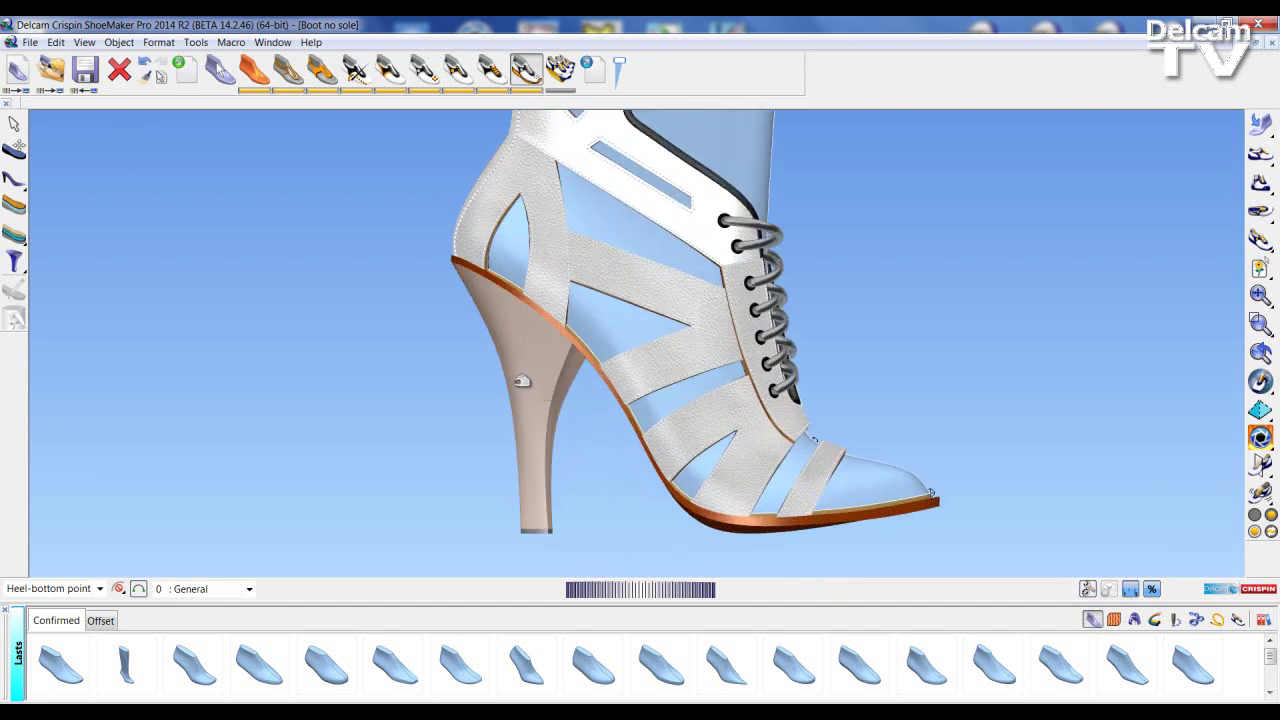
scroll(524, 378, "up", 1)
scroll(530, 350, "up", 1)
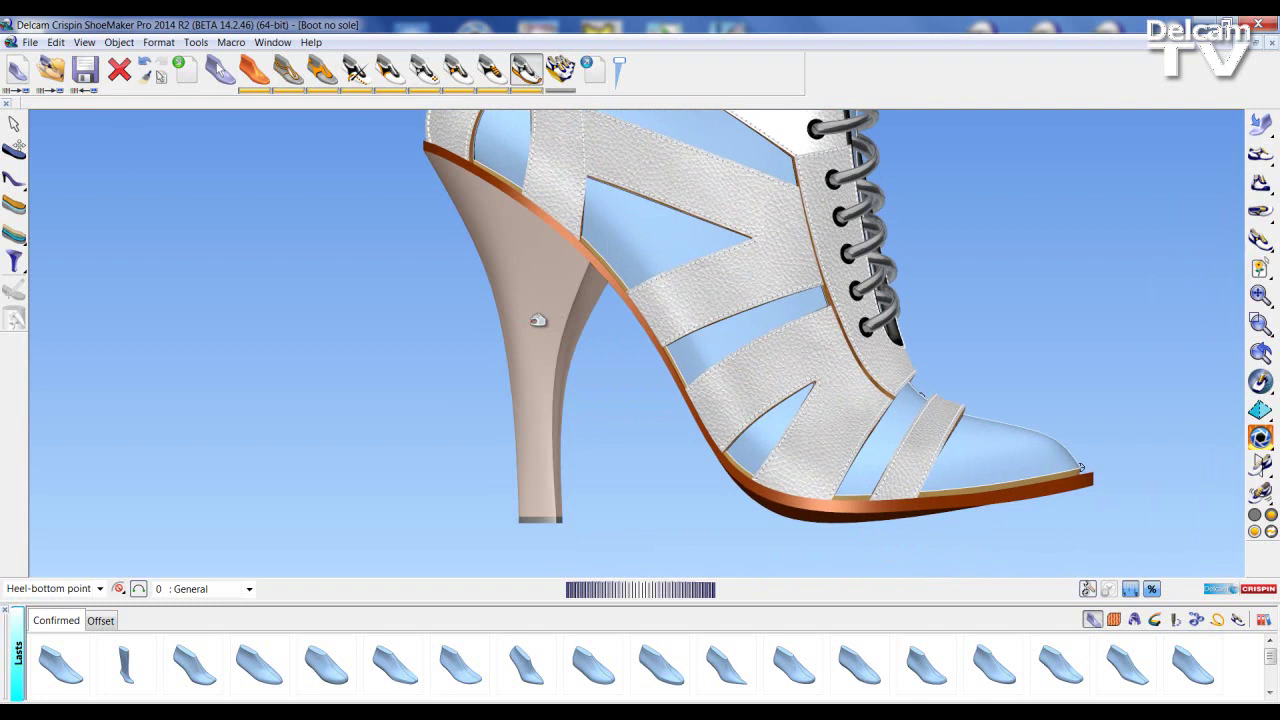
double_click(540, 321)
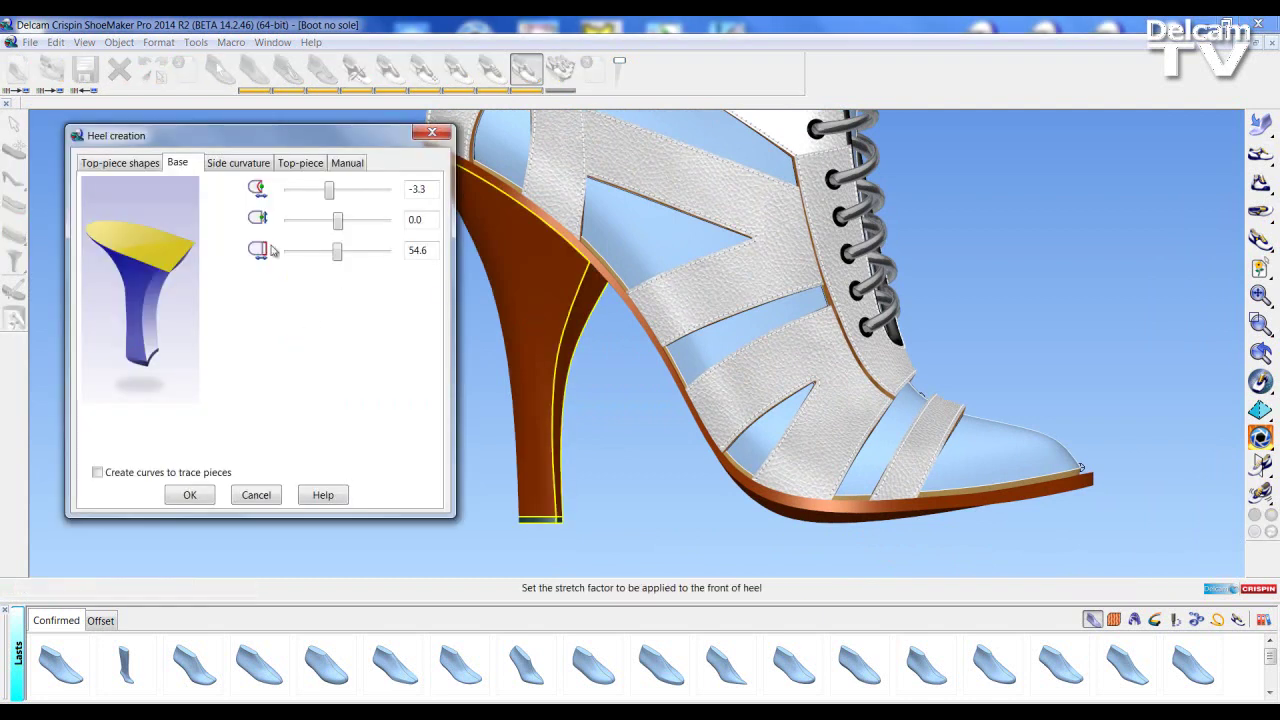
left_click(222, 168)
left_click(296, 166)
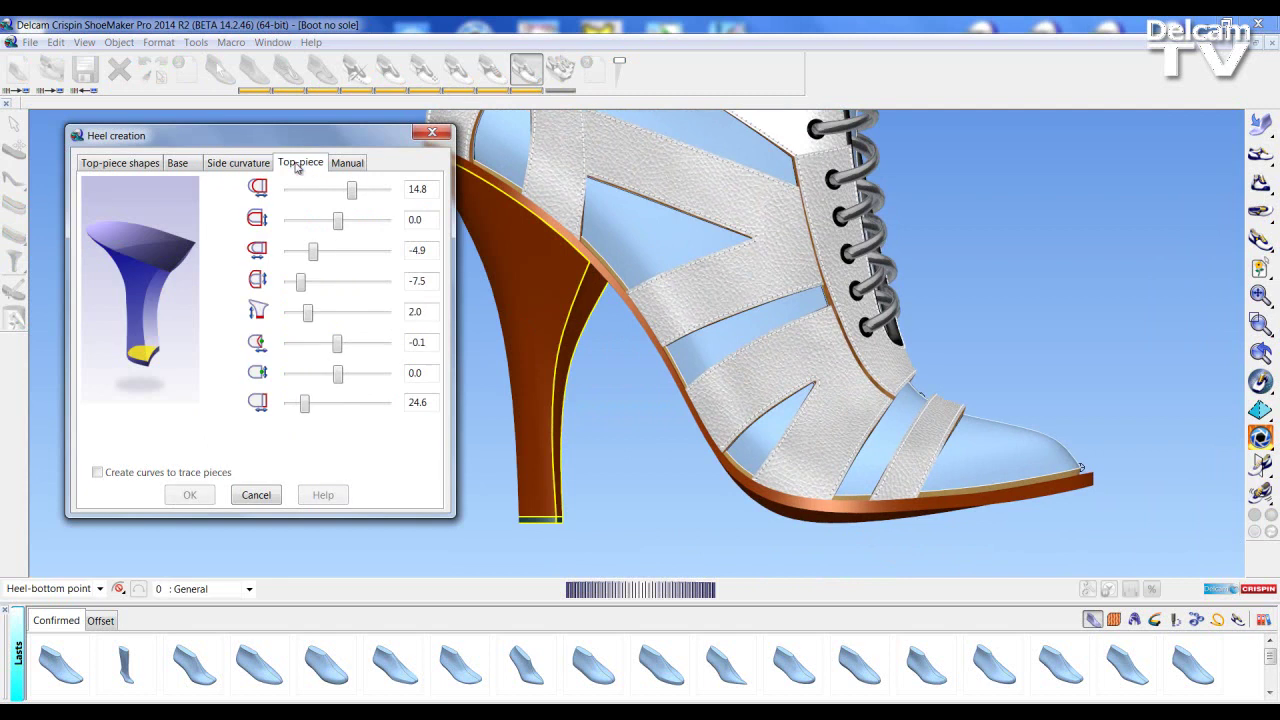
left_click(182, 166)
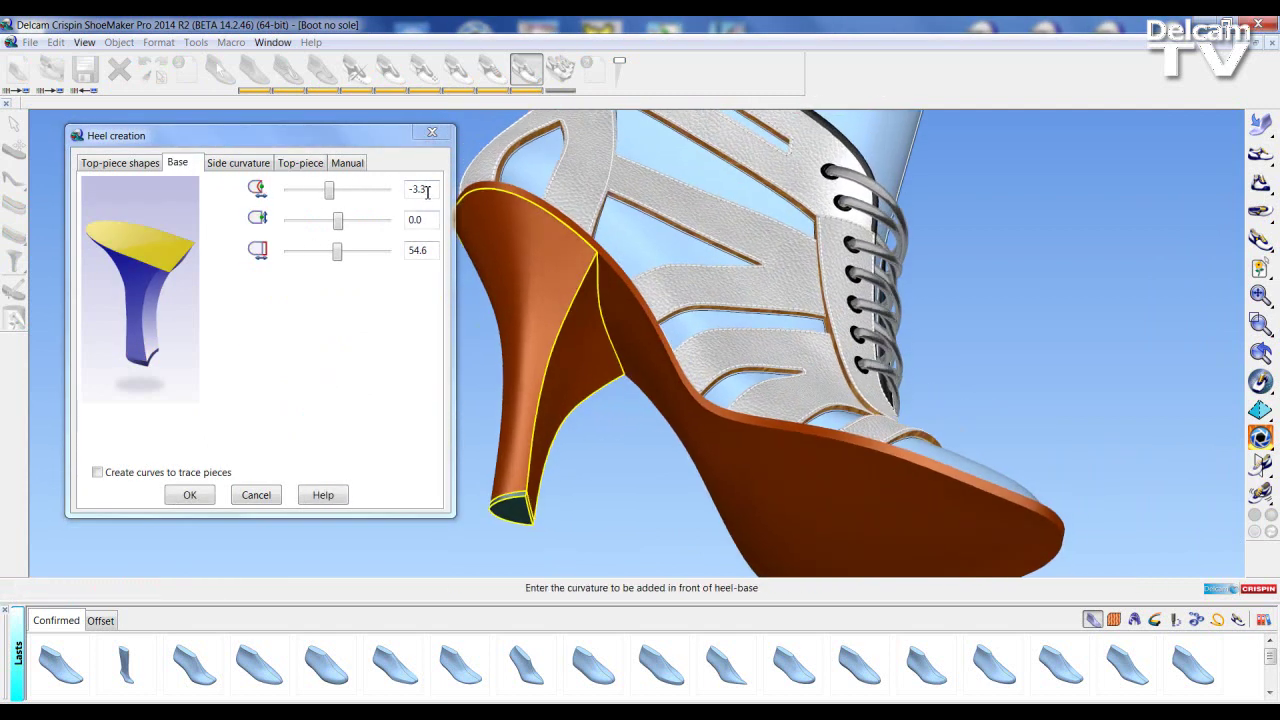
left_click_drag(428, 191, 387, 193)
type("0")
key("Return")
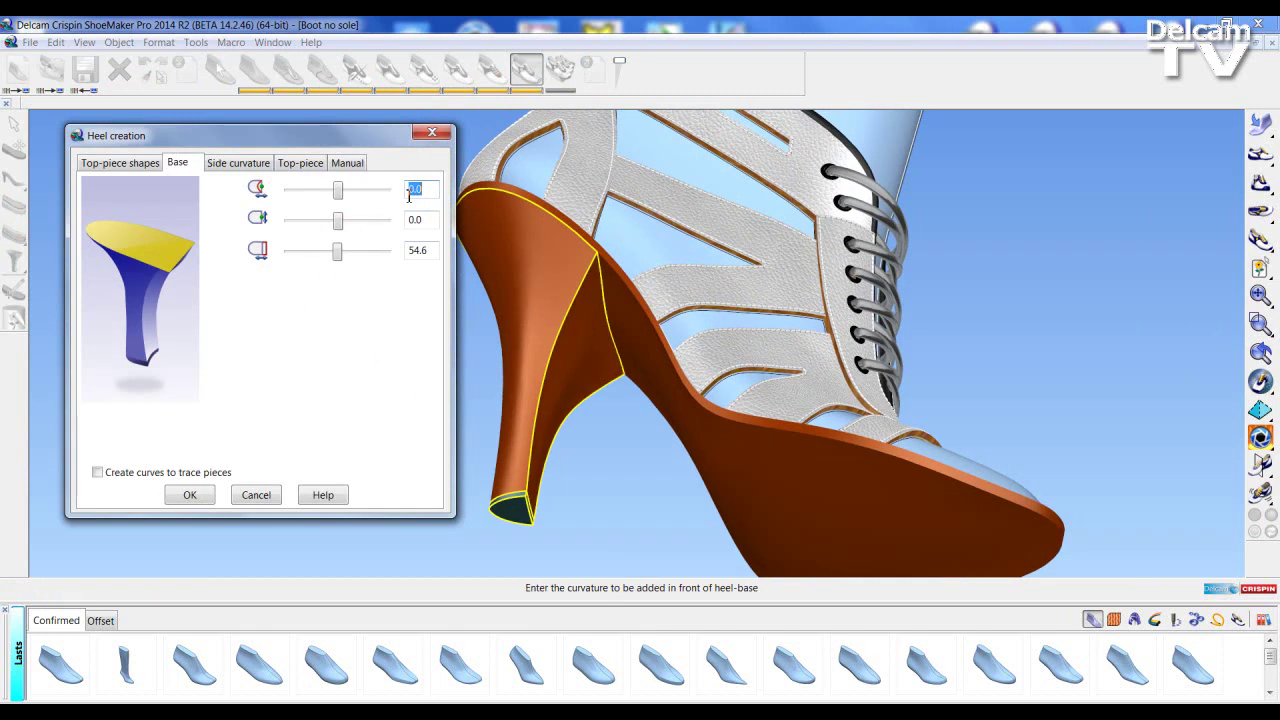
- Set the heel base's front stretch factor to 50
mouse_move(338, 252)
left_mouse_down()
mouse_move(358, 252)
mouse_move(348, 256)
left_mouse_up()
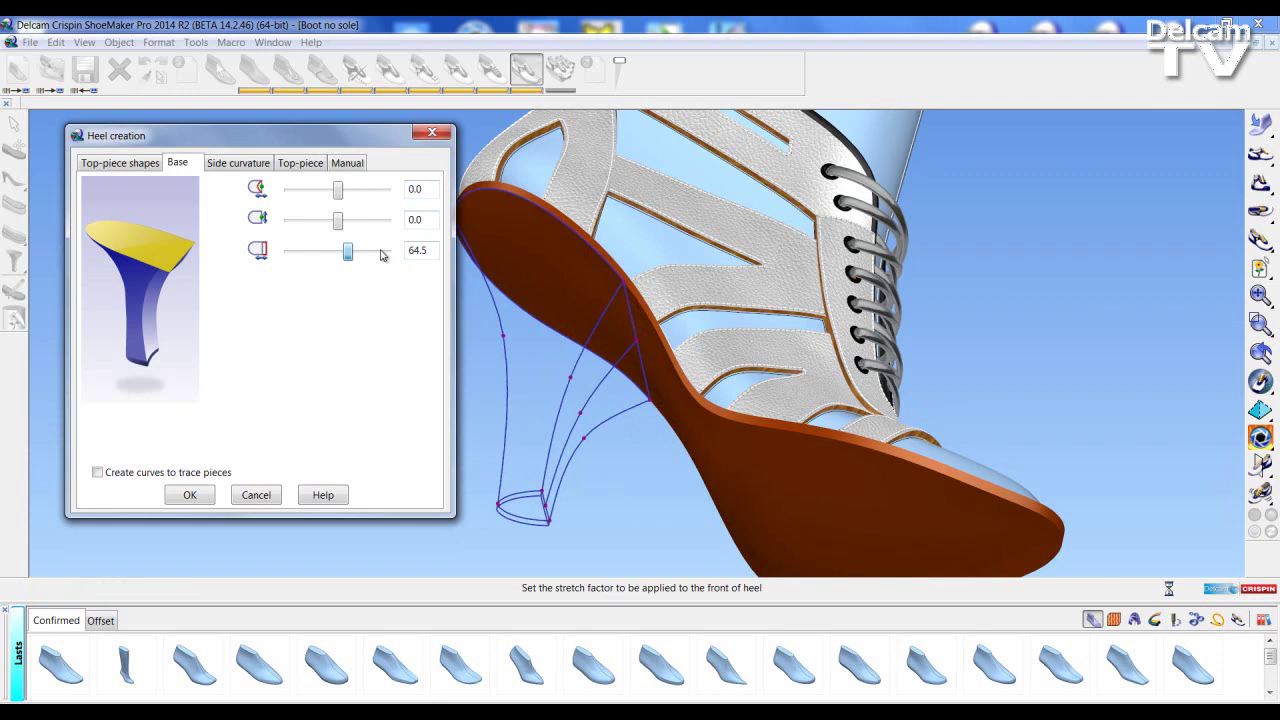
left_click_drag(431, 252, 388, 257)
type("5")
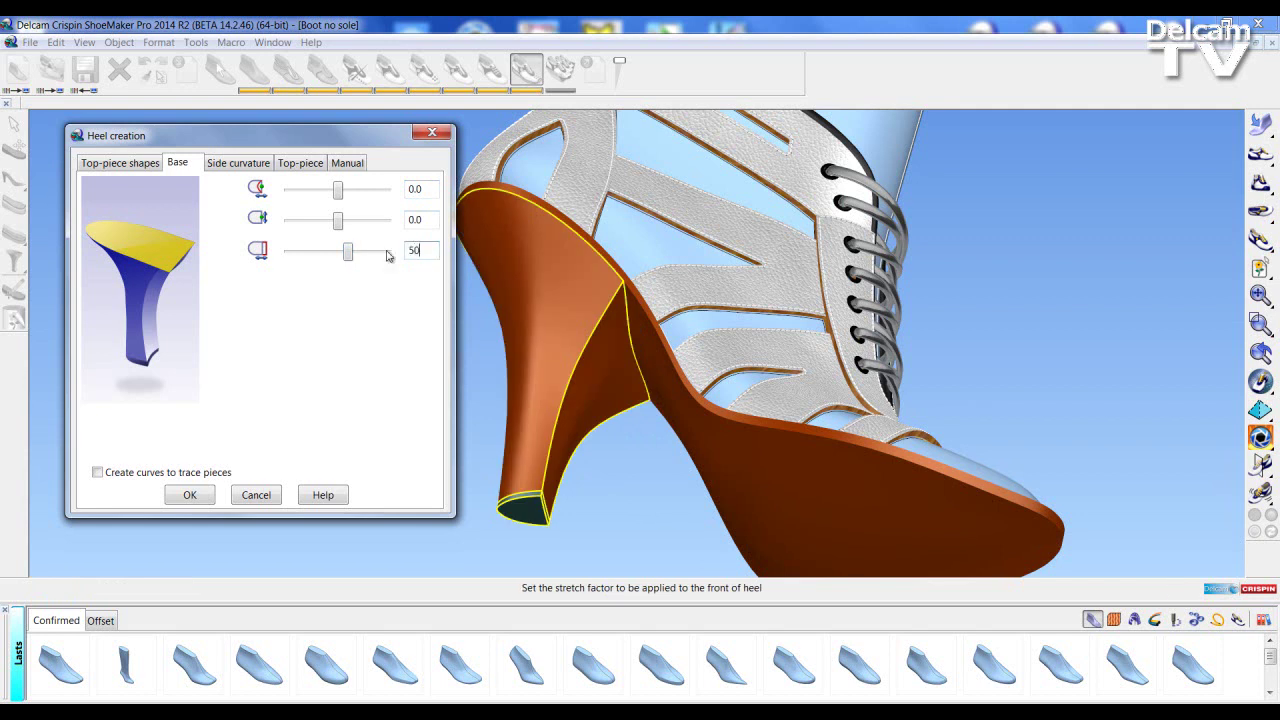
type("0")
key("Return")
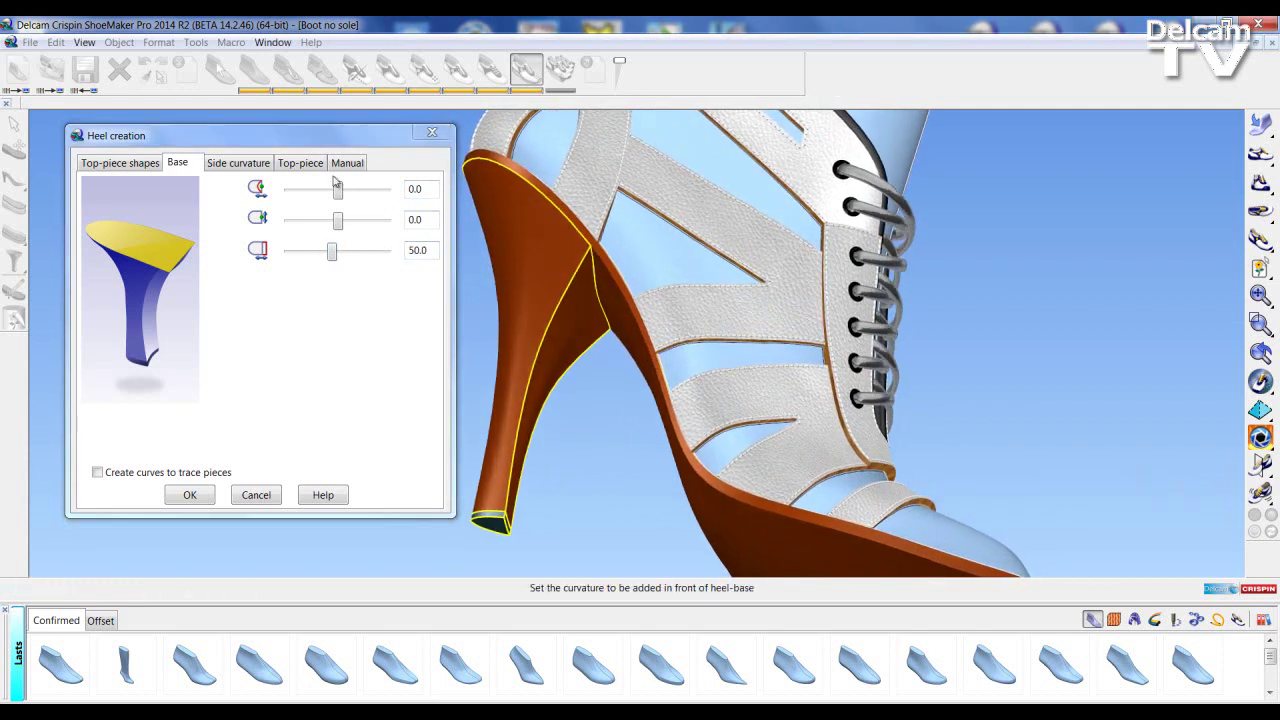
- Resize the heel top-piece by -7 along the last's width and set its height to 4.5
left_click(303, 164)
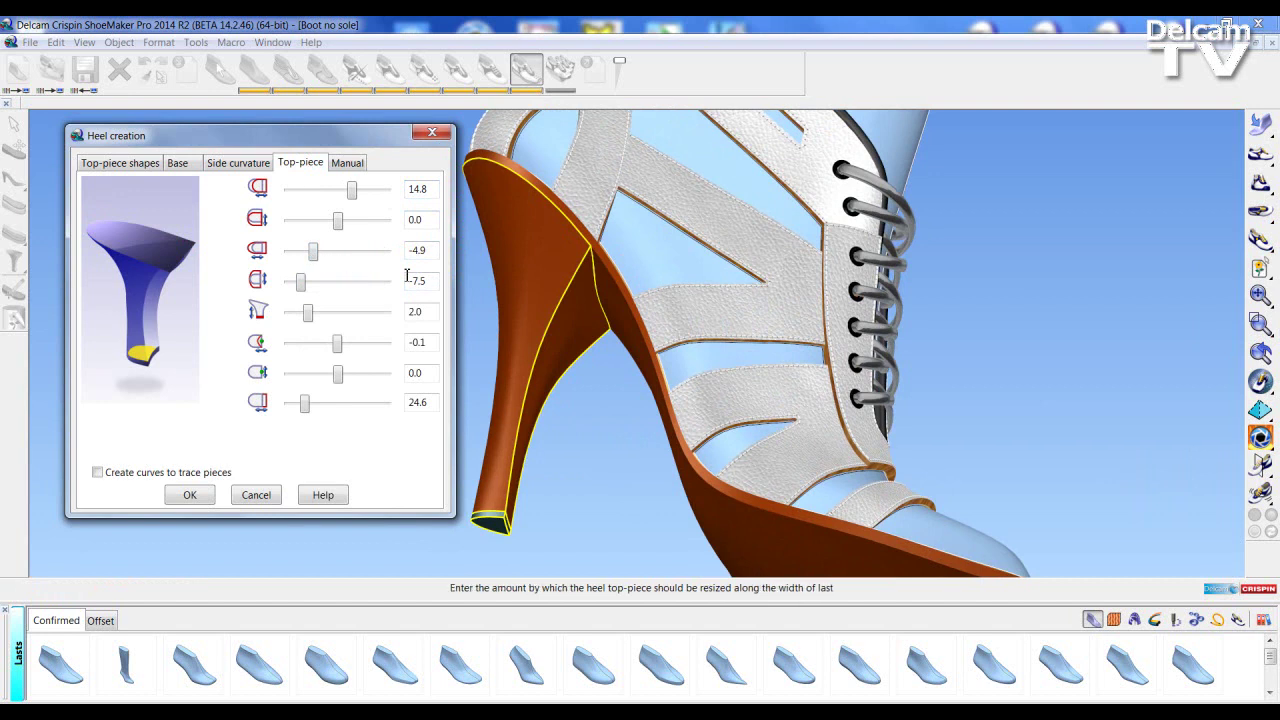
left_click_drag(425, 282, 388, 283)
type("-")
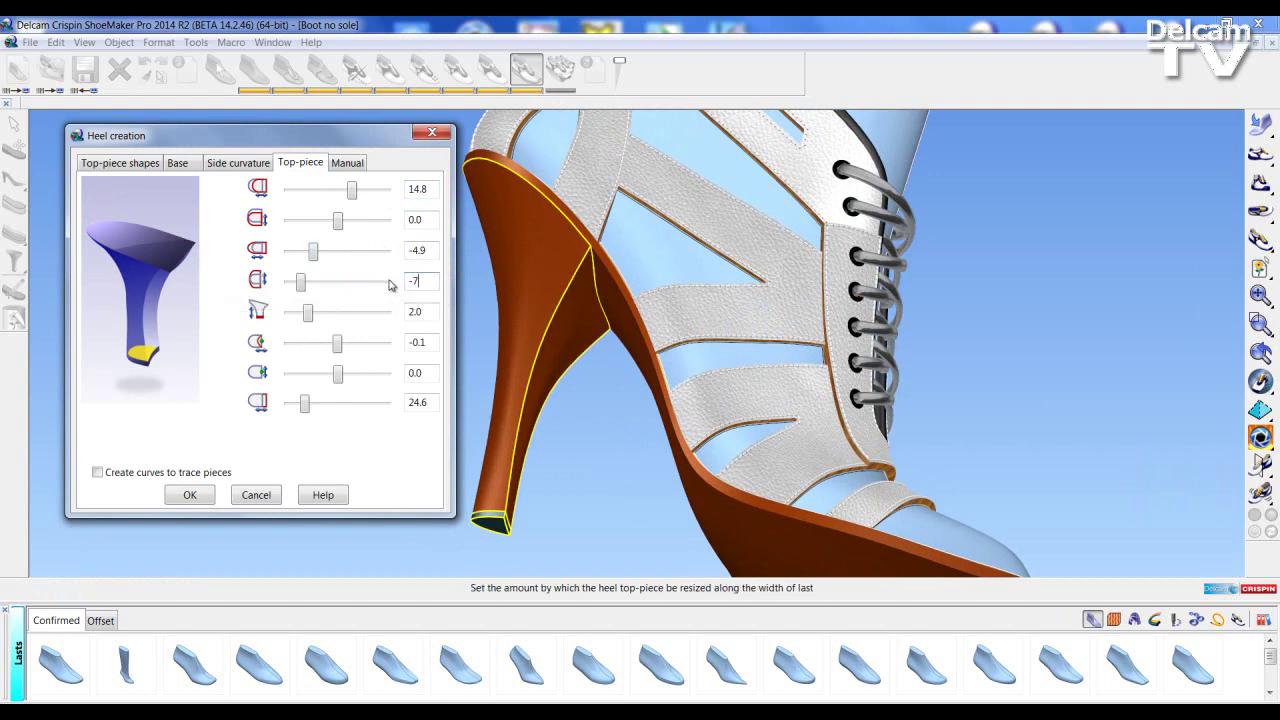
type("7")
key("Return")
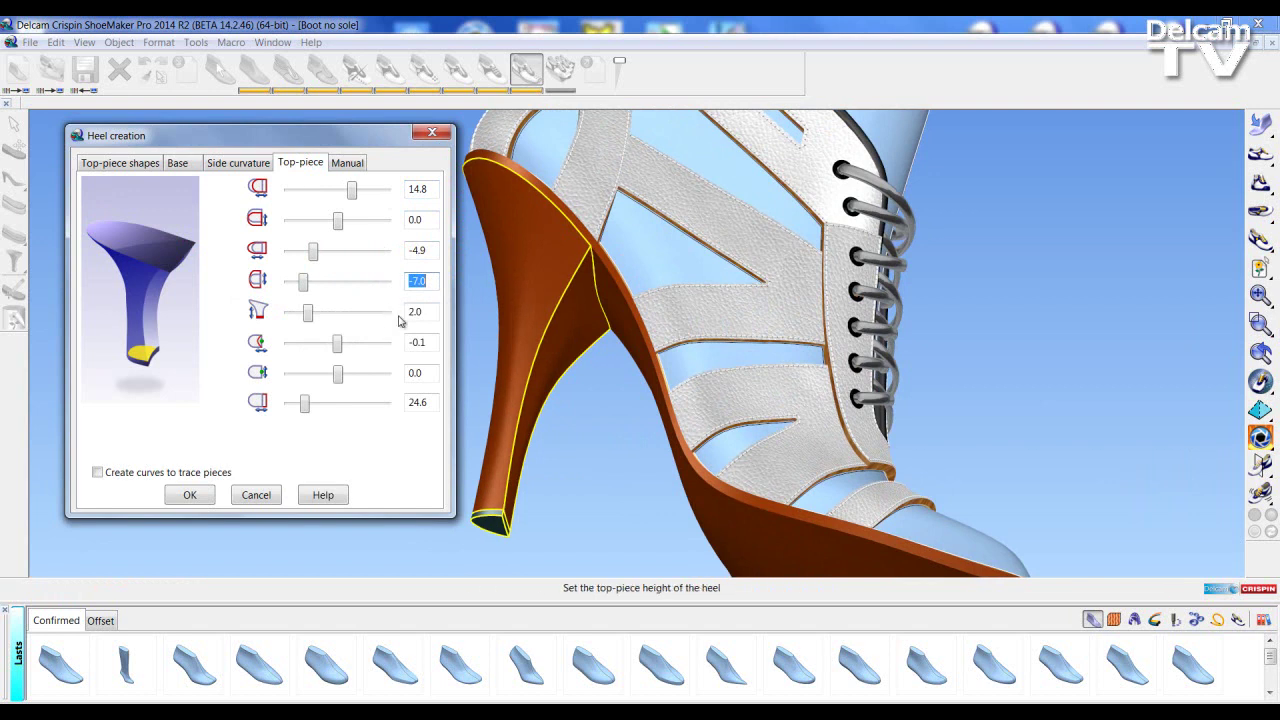
left_click_drag(307, 313, 335, 318)
middle_click_drag(504, 408, 669, 454)
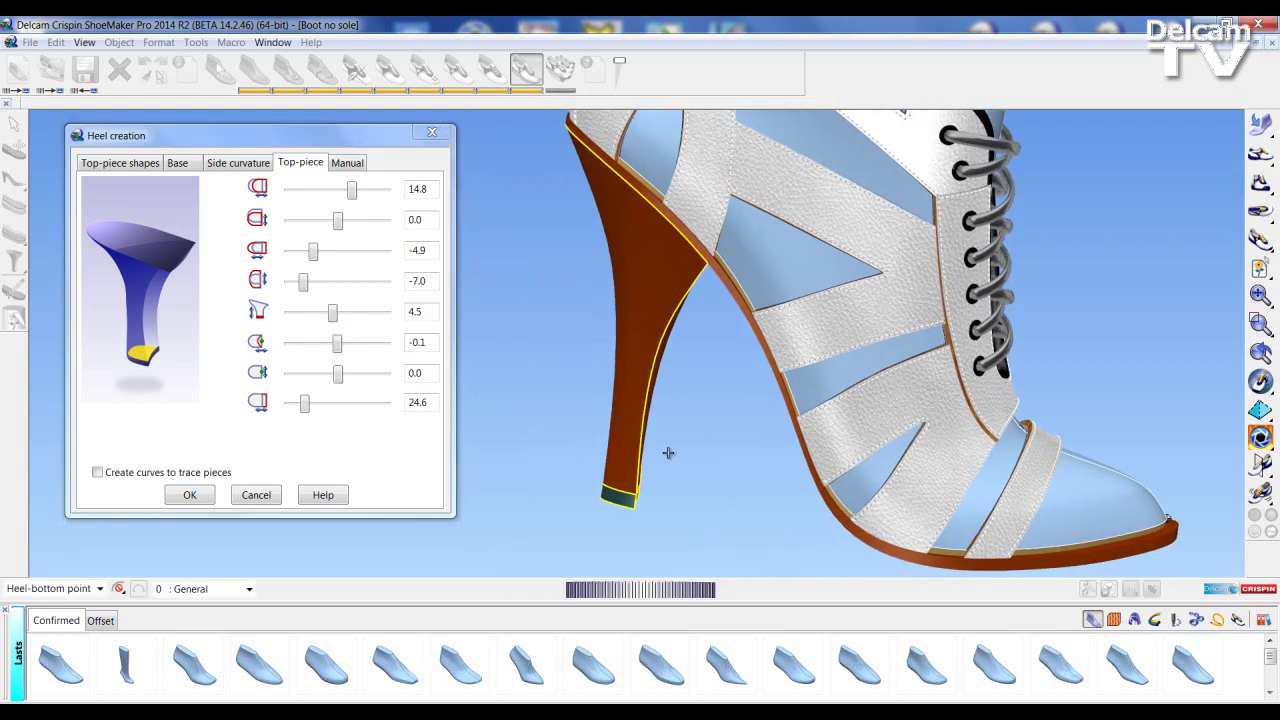
- Adjust the heel's linked side curvature values together, setting the first one to -16.6
left_click(215, 166)
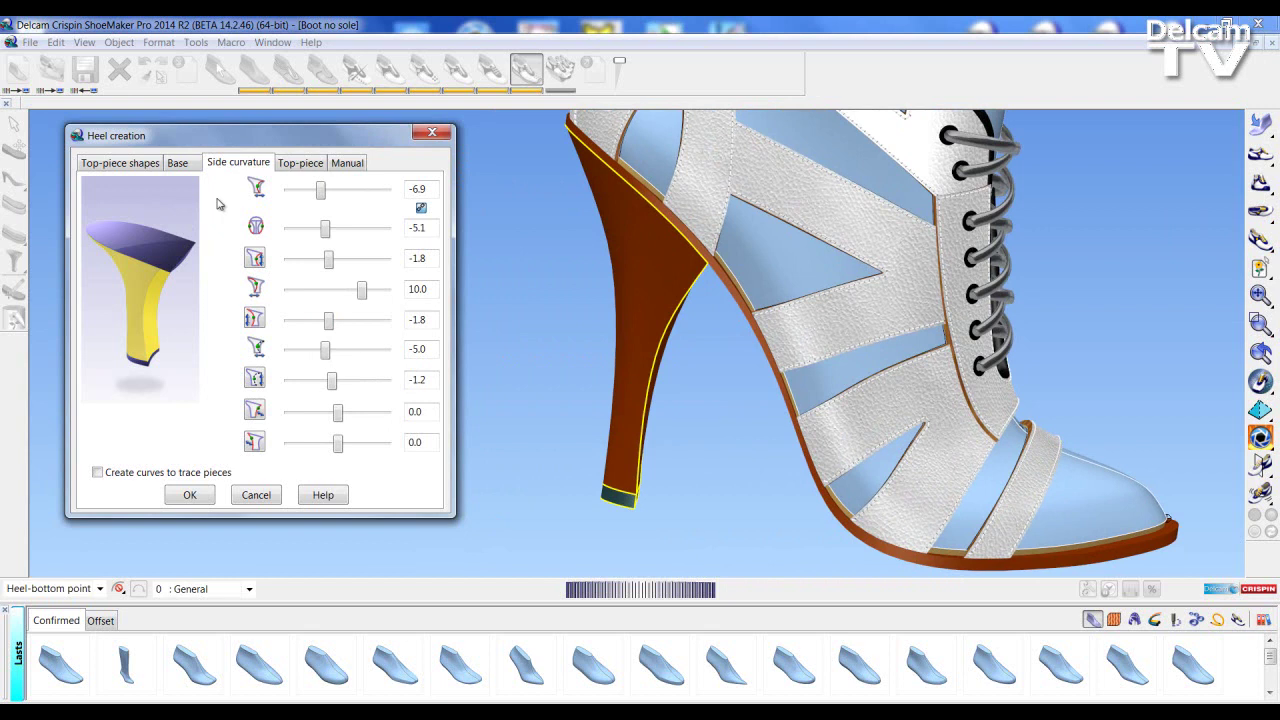
middle_click_drag(614, 288, 569, 241)
mouse_move(318, 194)
left_mouse_down()
mouse_move(342, 193)
mouse_move(304, 194)
mouse_move(337, 196)
left_mouse_up()
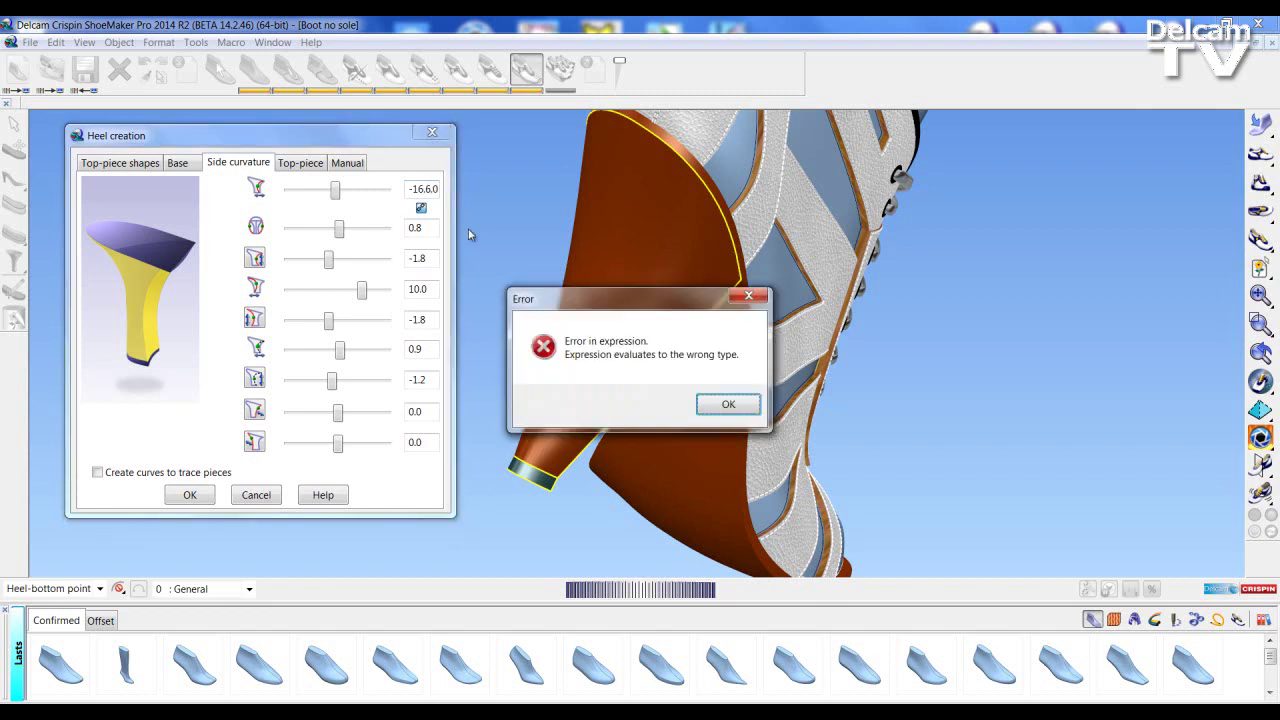
left_click(731, 404)
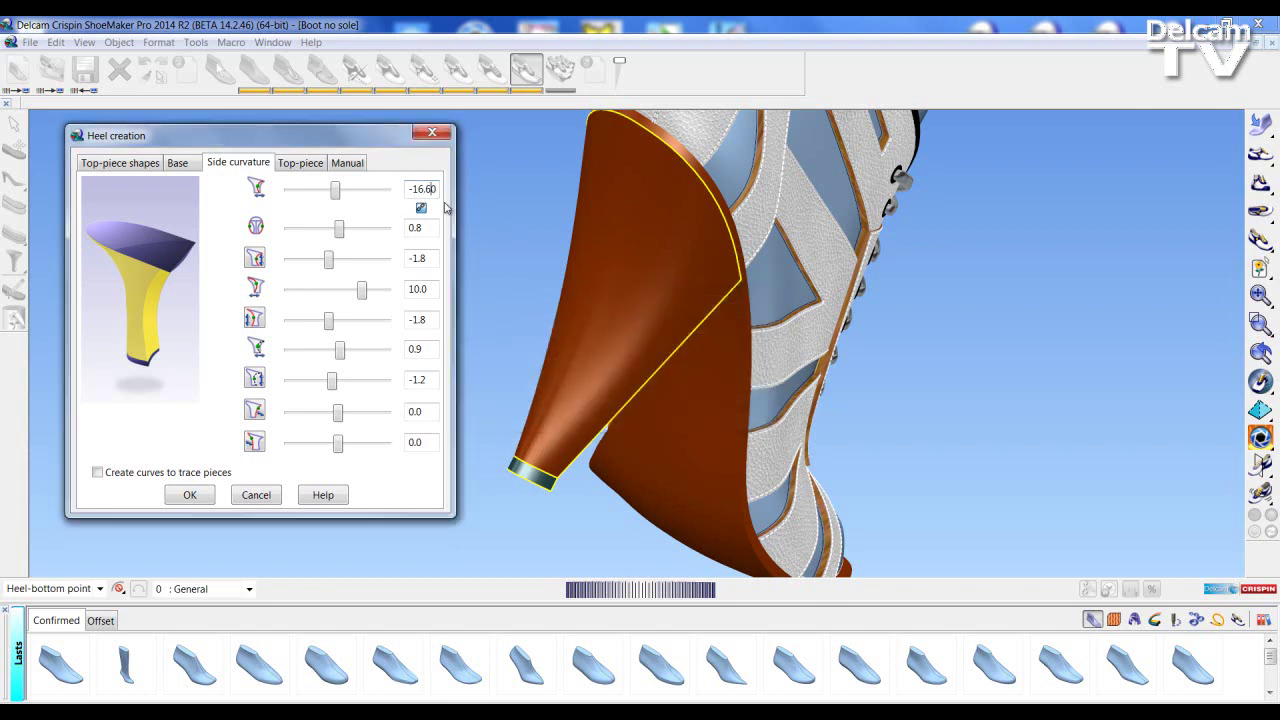
middle_click_drag(600, 305, 700, 427)
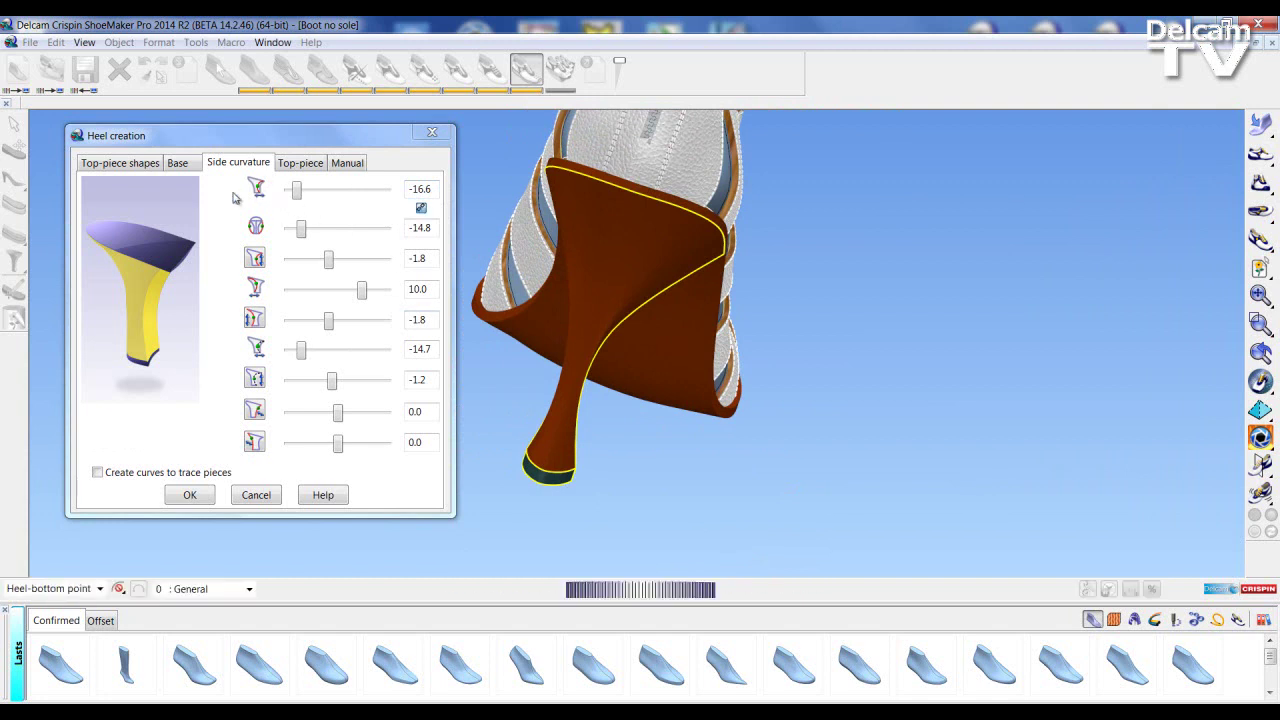
- Unlink the heel's side curvature values and set the second one on its own to -14.3
left_click(421, 209)
left_click_drag(300, 230, 326, 235)
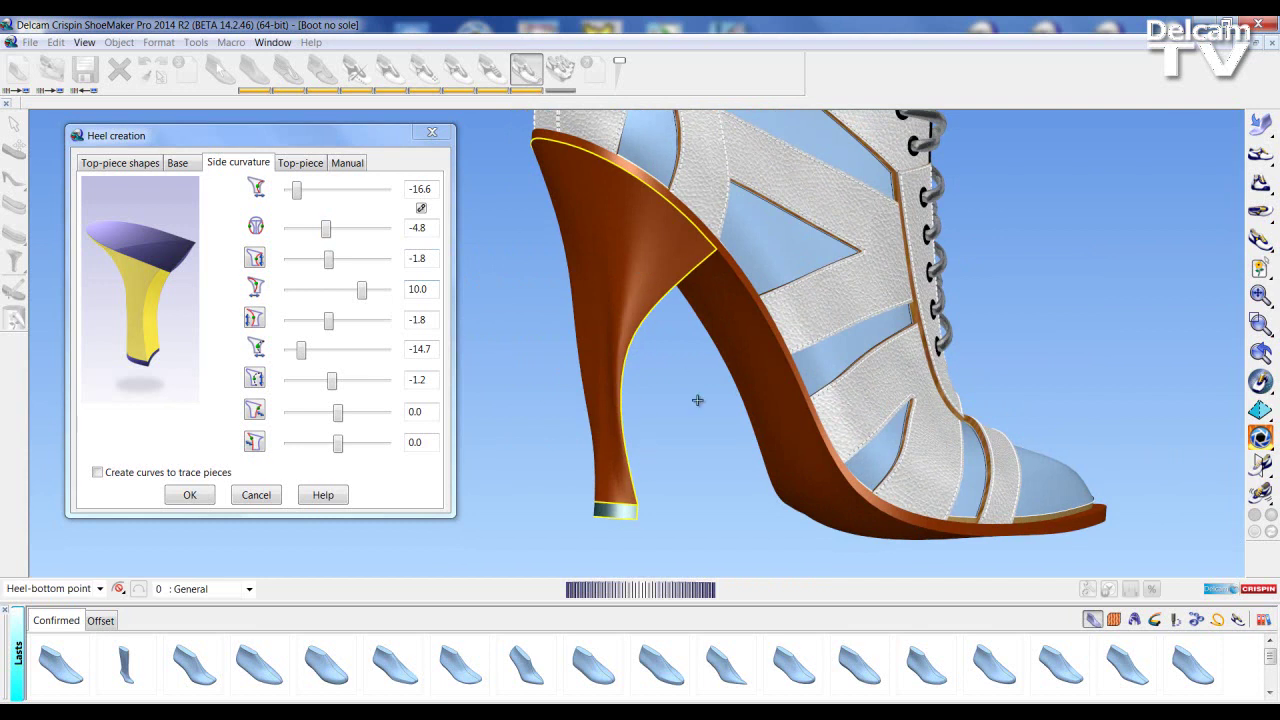
middle_click_drag(698, 400, 595, 441)
middle_click_drag(755, 280, 618, 410)
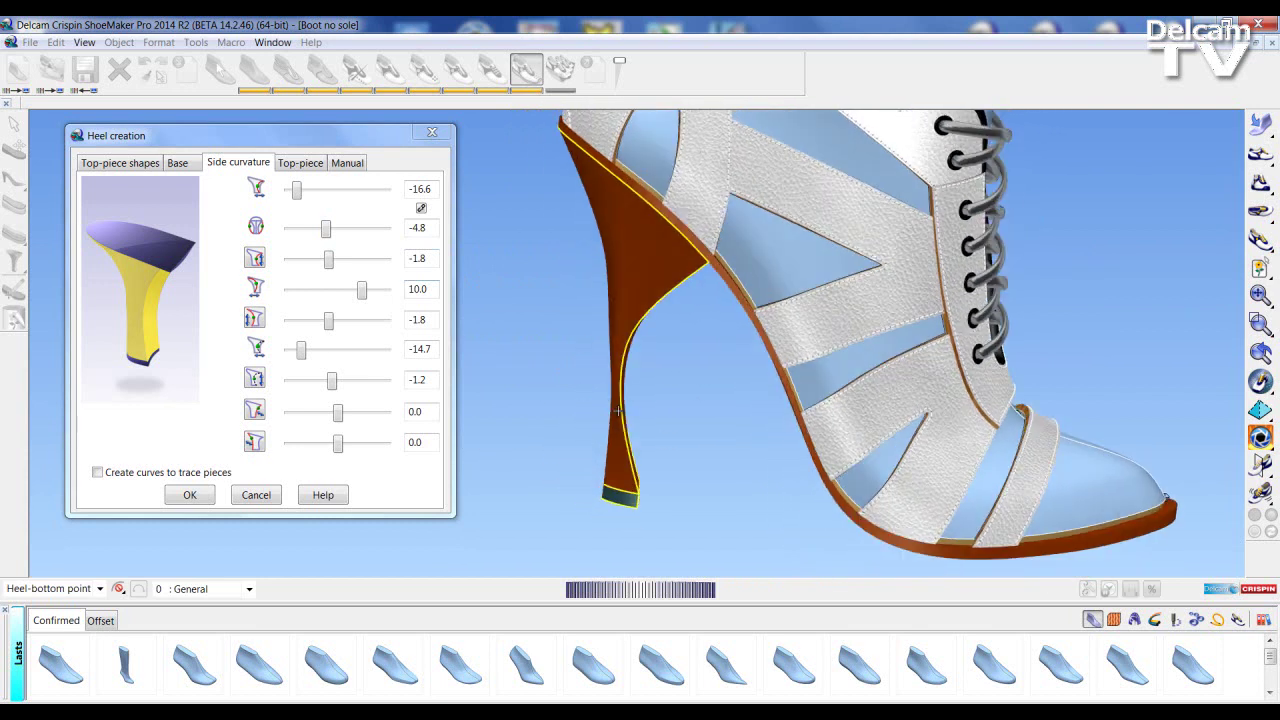
mouse_move(327, 232)
left_mouse_down()
mouse_move(314, 234)
mouse_move(355, 231)
mouse_move(303, 231)
left_mouse_up()
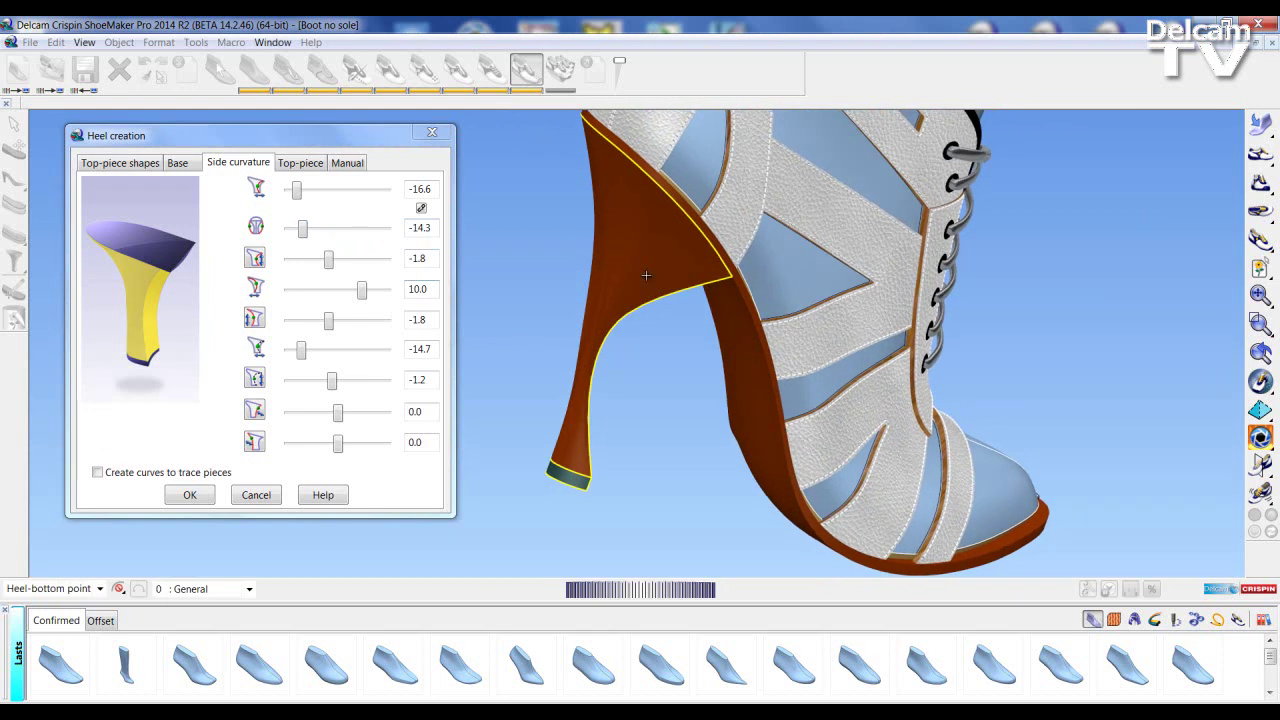
middle_click_drag(646, 275, 823, 397)
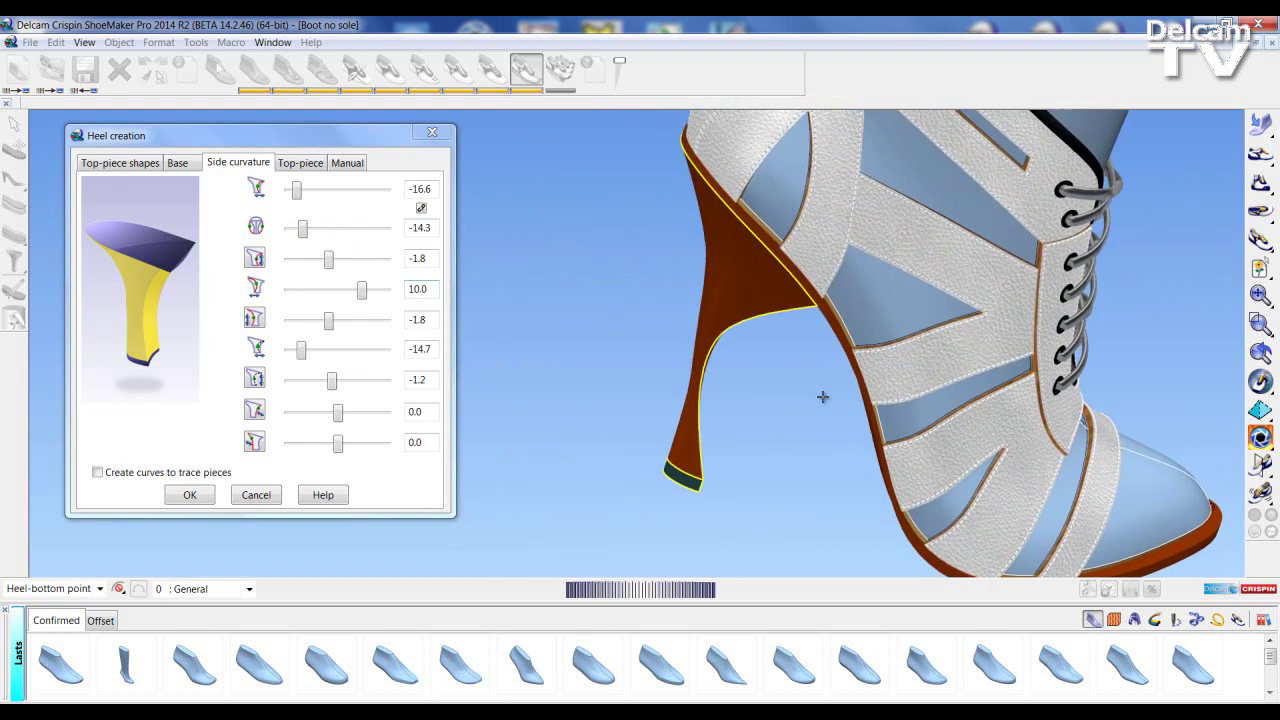
- Shift the heel top-piece along the last by setting its first top-piece value to 3.7
left_click(301, 163)
middle_click_drag(735, 337, 758, 273)
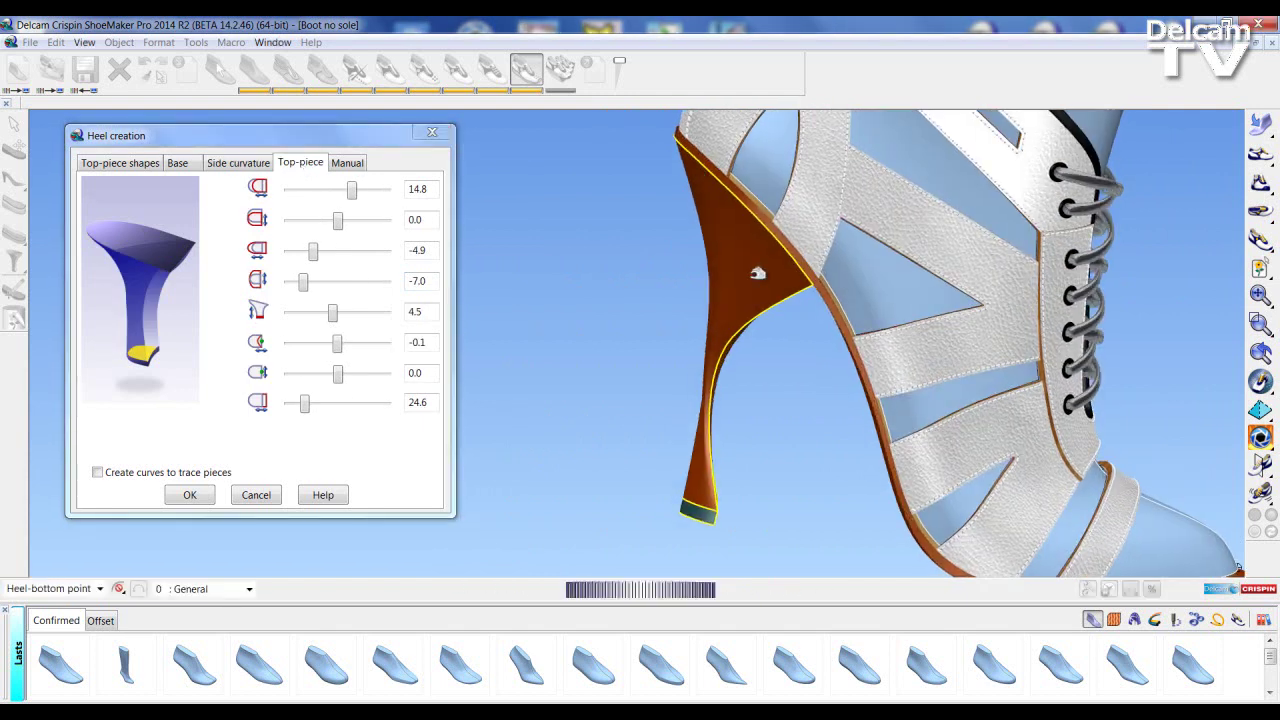
mouse_move(354, 197)
left_mouse_down()
mouse_move(326, 196)
mouse_move(343, 197)
left_mouse_up()
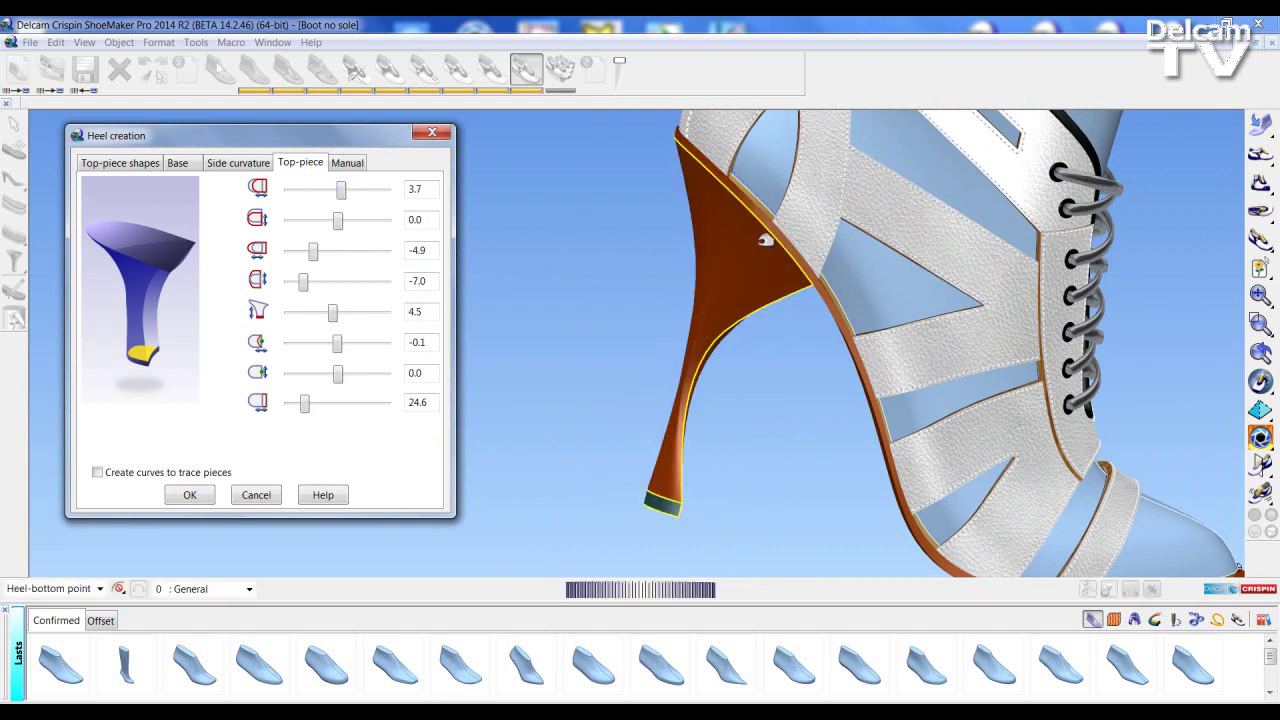
- Set the curvature position on the heel's side curve to -4.8 and straighten the lower half of that curve
left_click(242, 165)
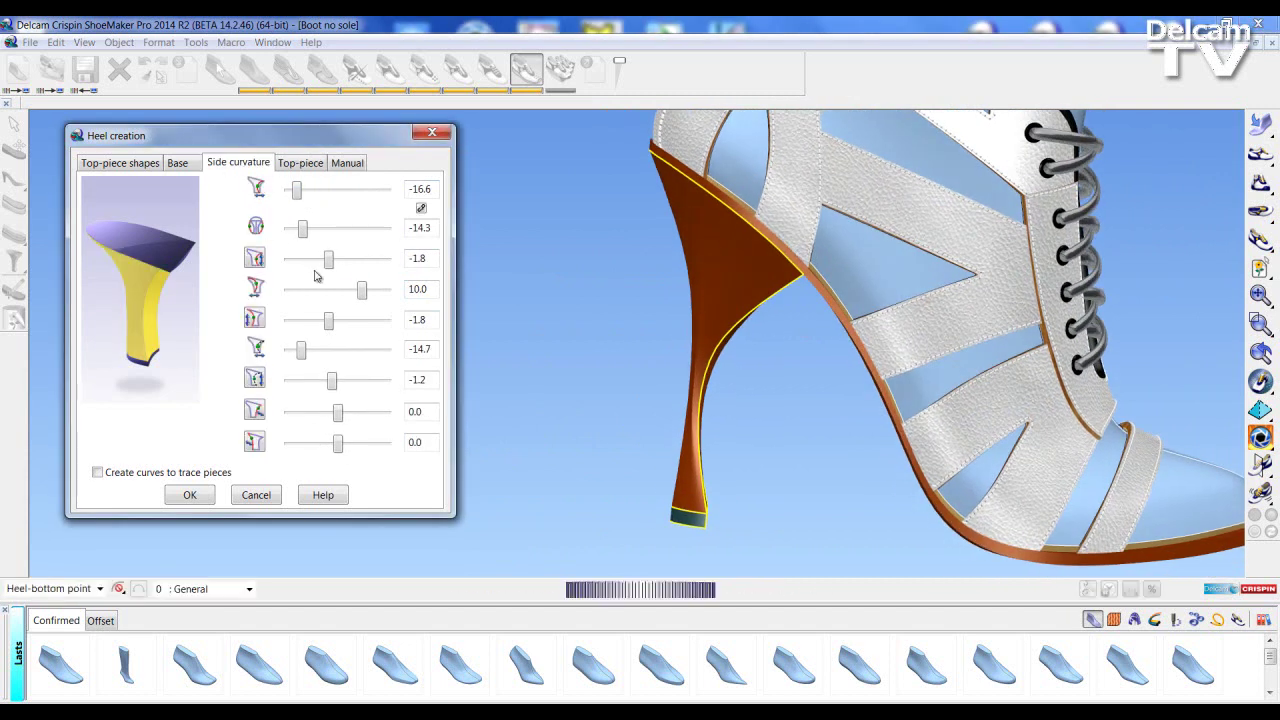
left_click(257, 260)
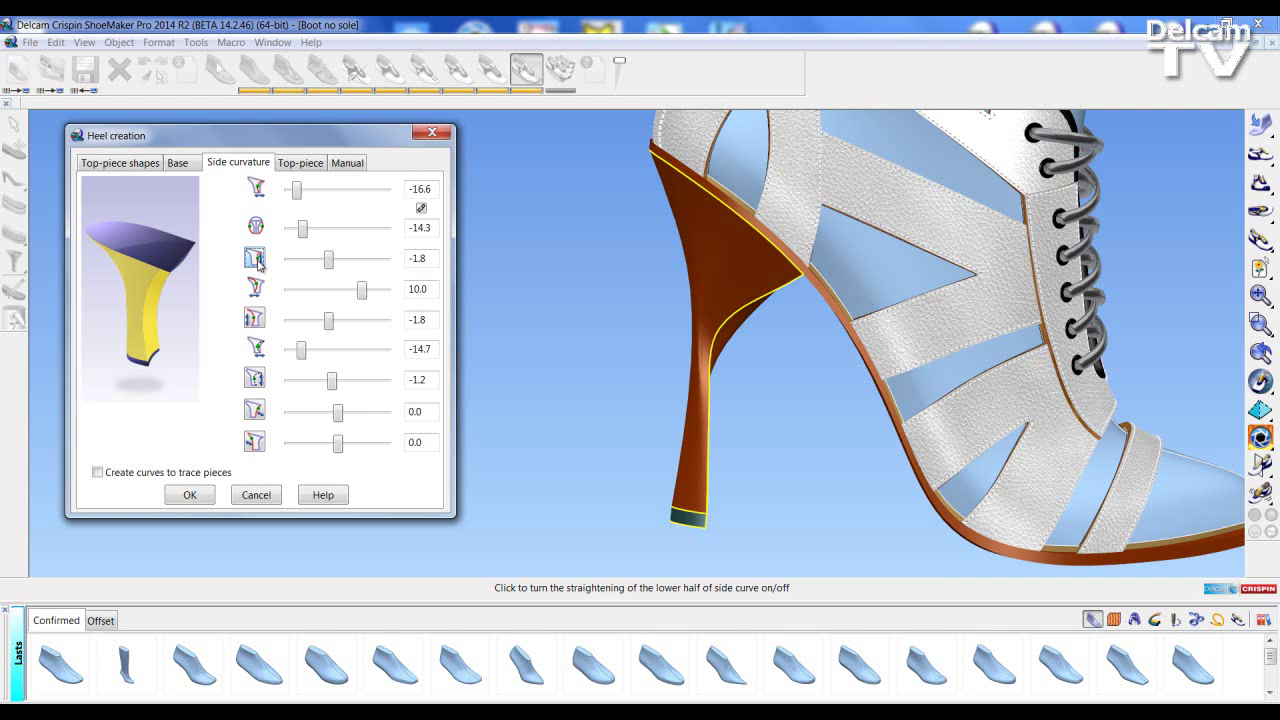
mouse_move(688, 396)
middle_mouse_down()
mouse_move(634, 317)
mouse_move(698, 380)
middle_mouse_up()
left_click(257, 260)
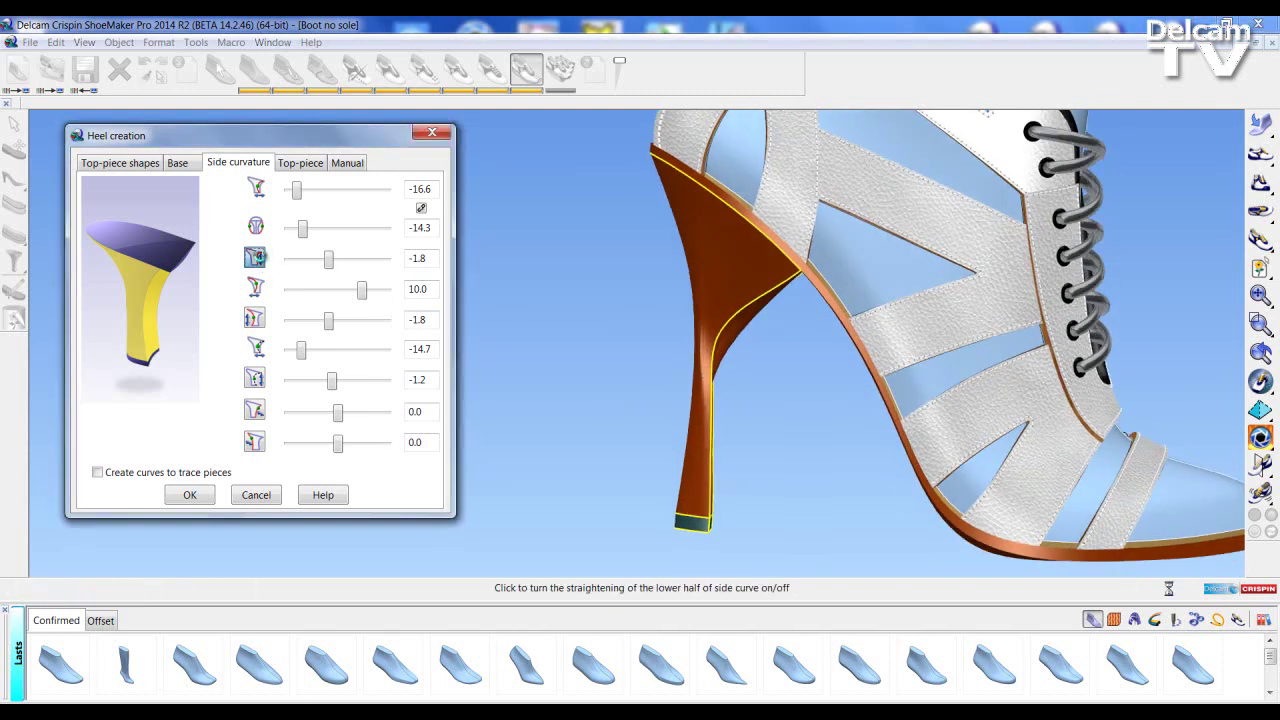
mouse_move(330, 261)
left_mouse_down()
mouse_move(344, 260)
mouse_move(307, 260)
left_mouse_up()
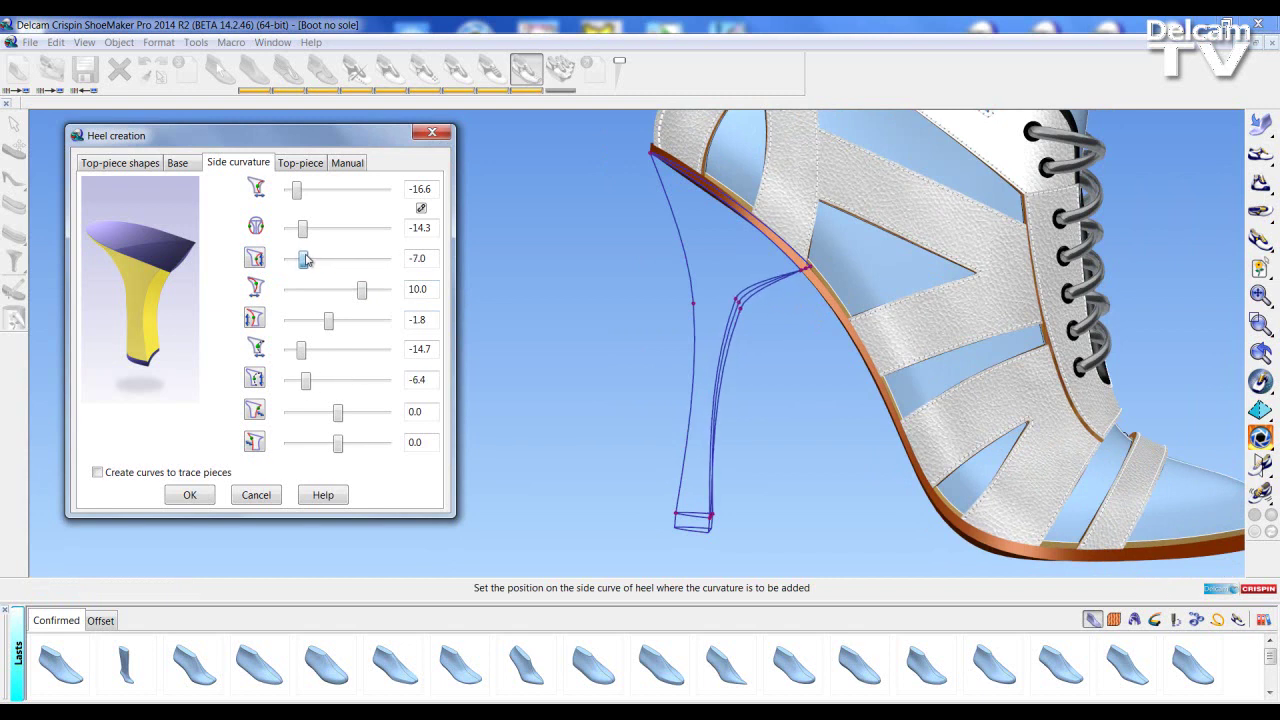
left_click_drag(307, 260, 316, 261)
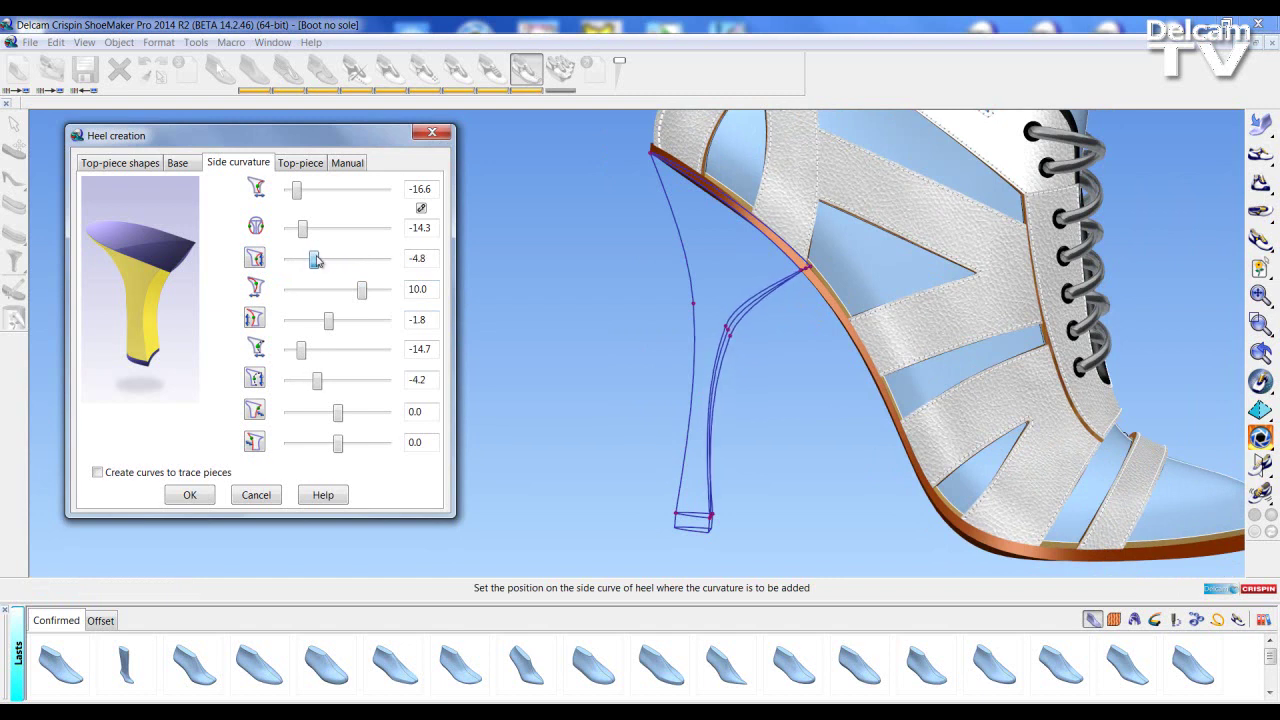
left_click(257, 263)
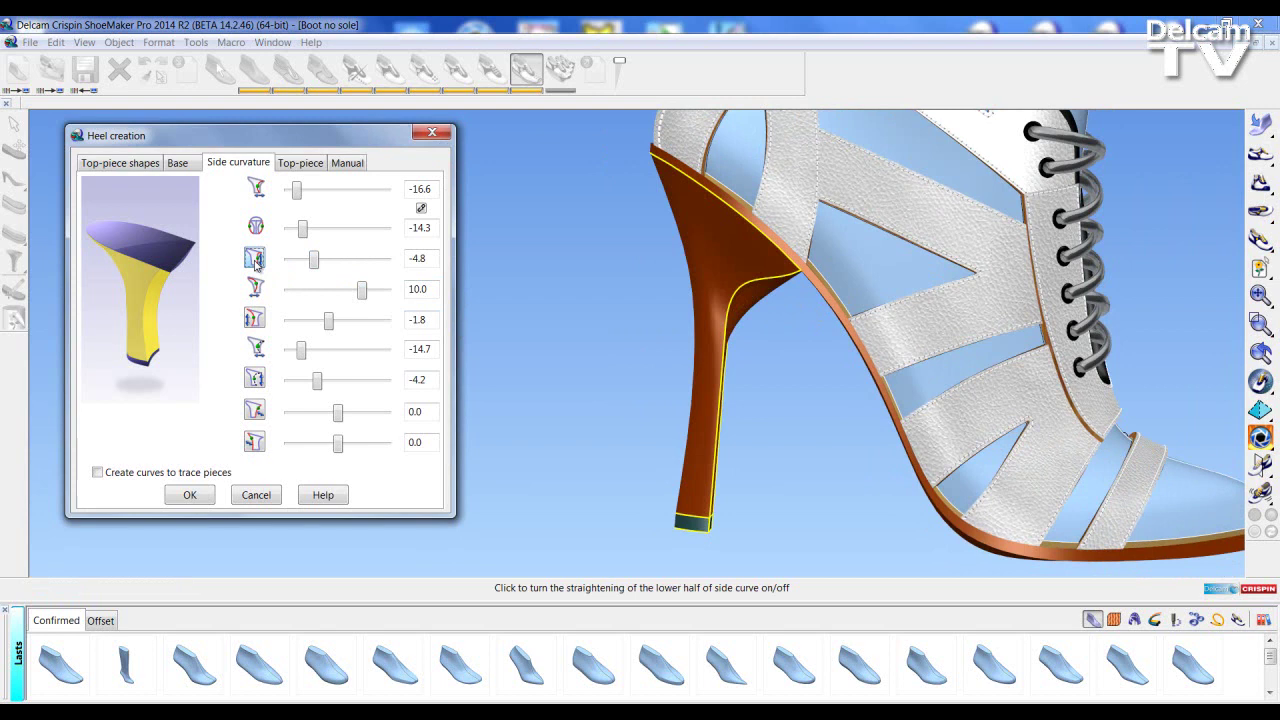
- Turn on straightening for the curve whose position value is -4.2 and set the back curvature to 5.3
left_click(255, 379)
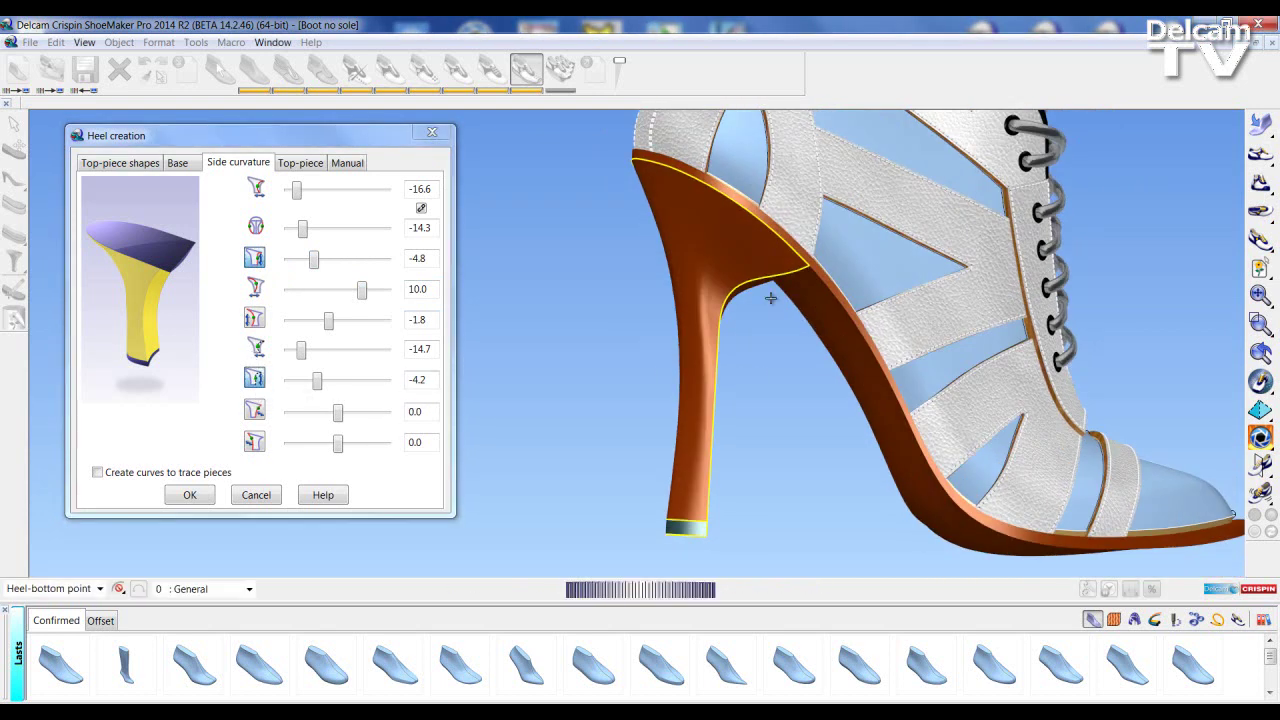
middle_click_drag(771, 298, 640, 314)
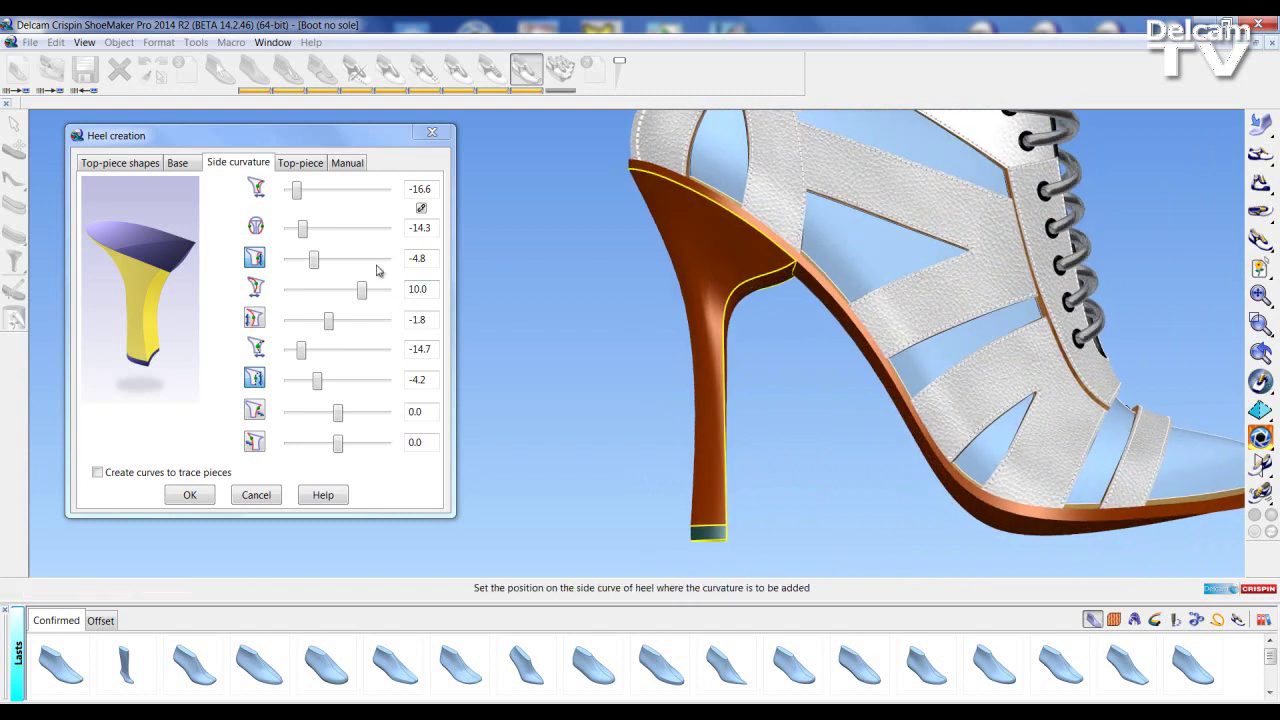
left_click_drag(361, 289, 350, 290)
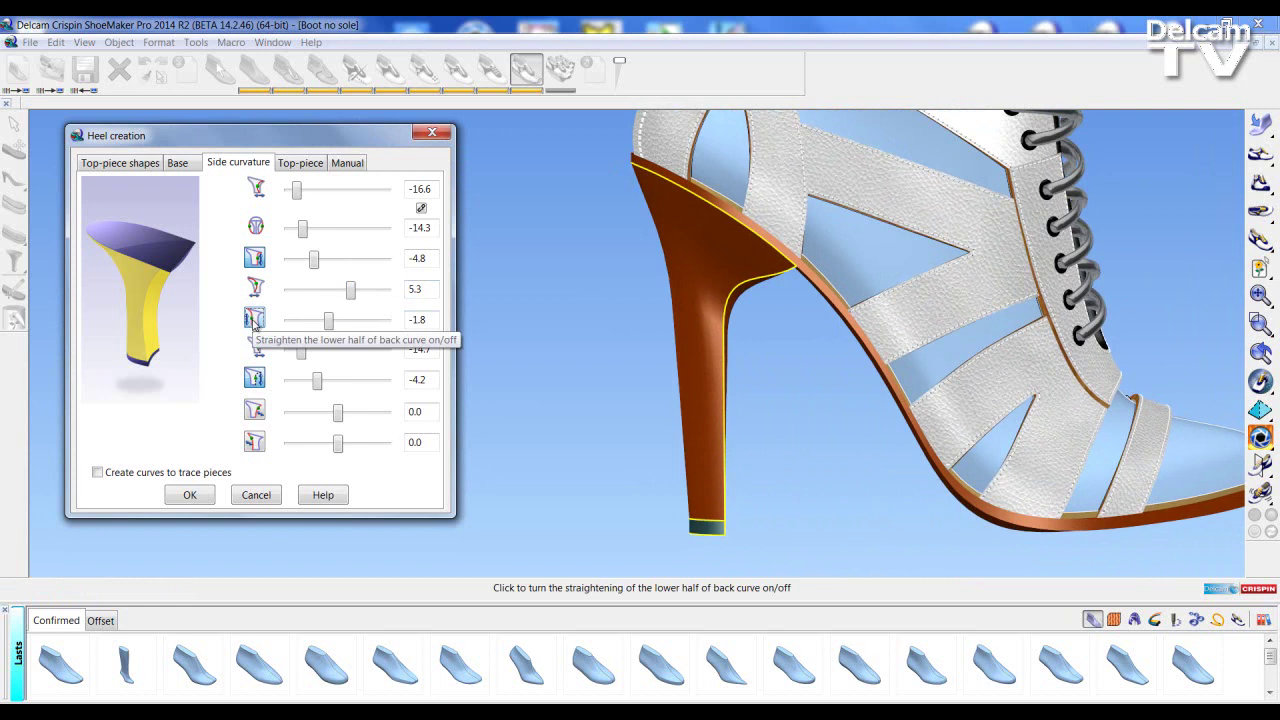
- Turn off straightening of the back curve's lower half and set the side and front curvature positions to -5.1 and -4.5
left_click(254, 320)
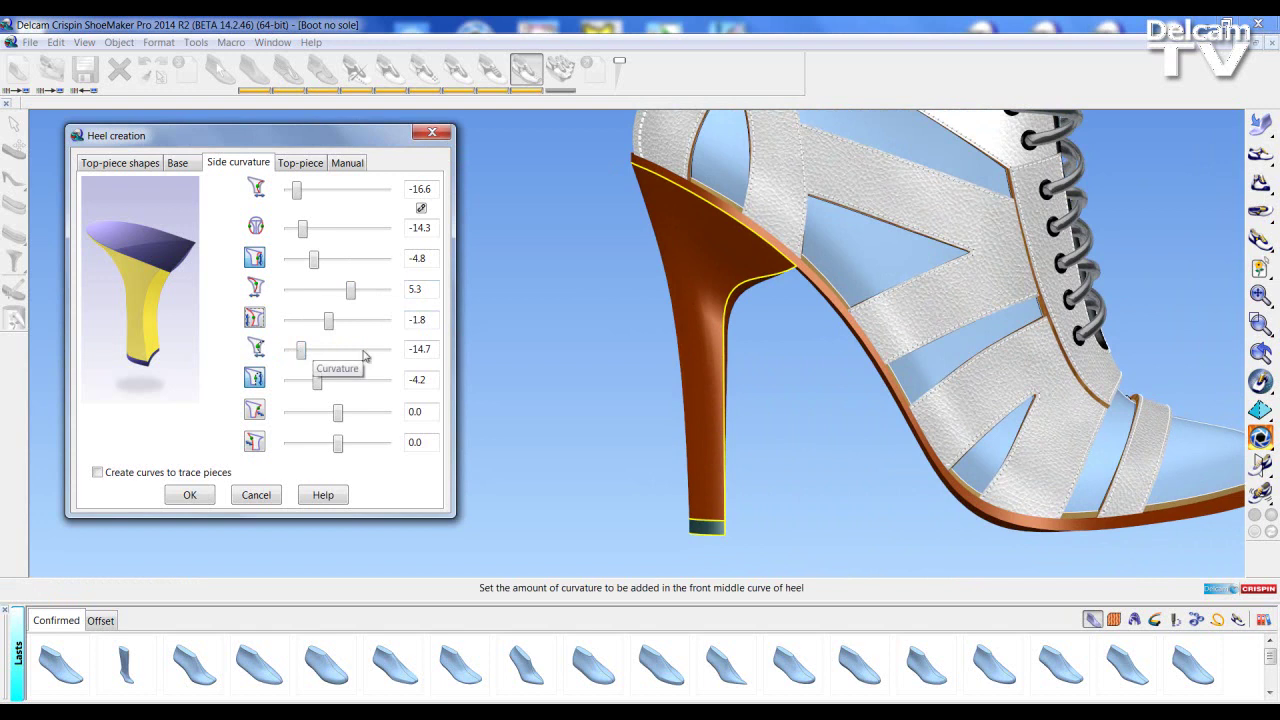
middle_click_drag(500, 375, 762, 289)
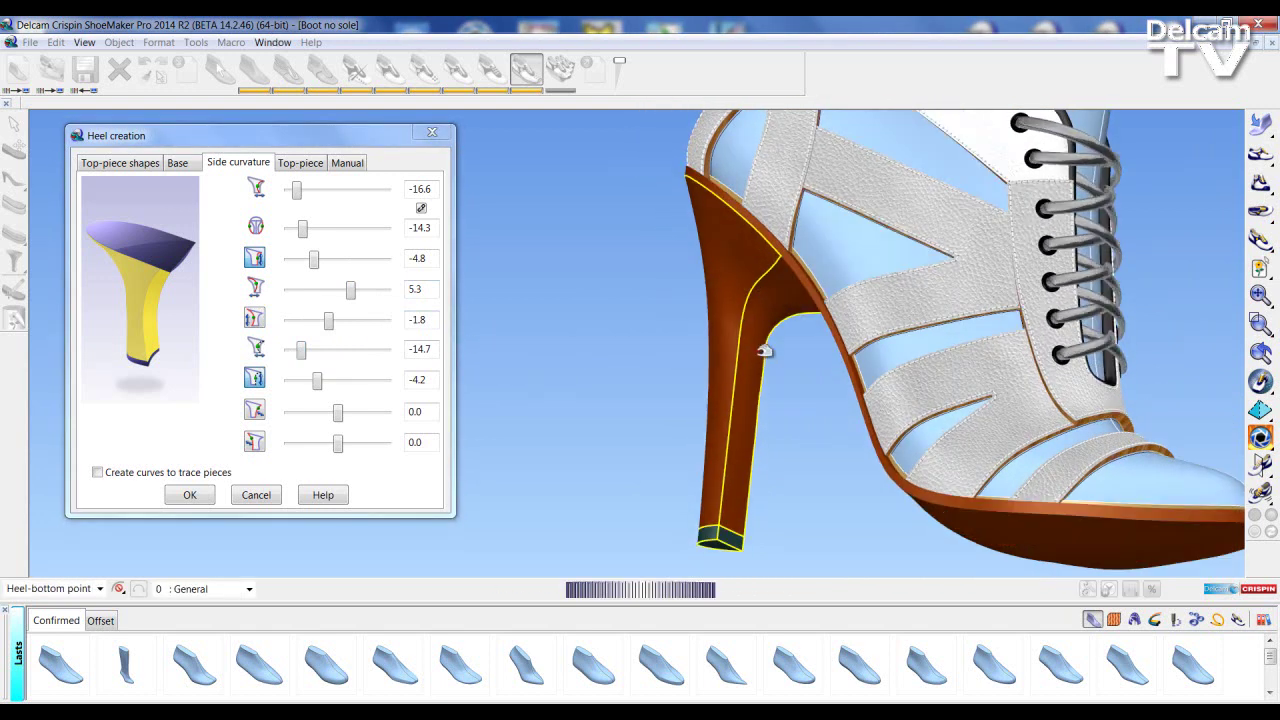
mouse_move(313, 259)
left_mouse_down()
mouse_move(324, 260)
mouse_move(312, 261)
left_mouse_up()
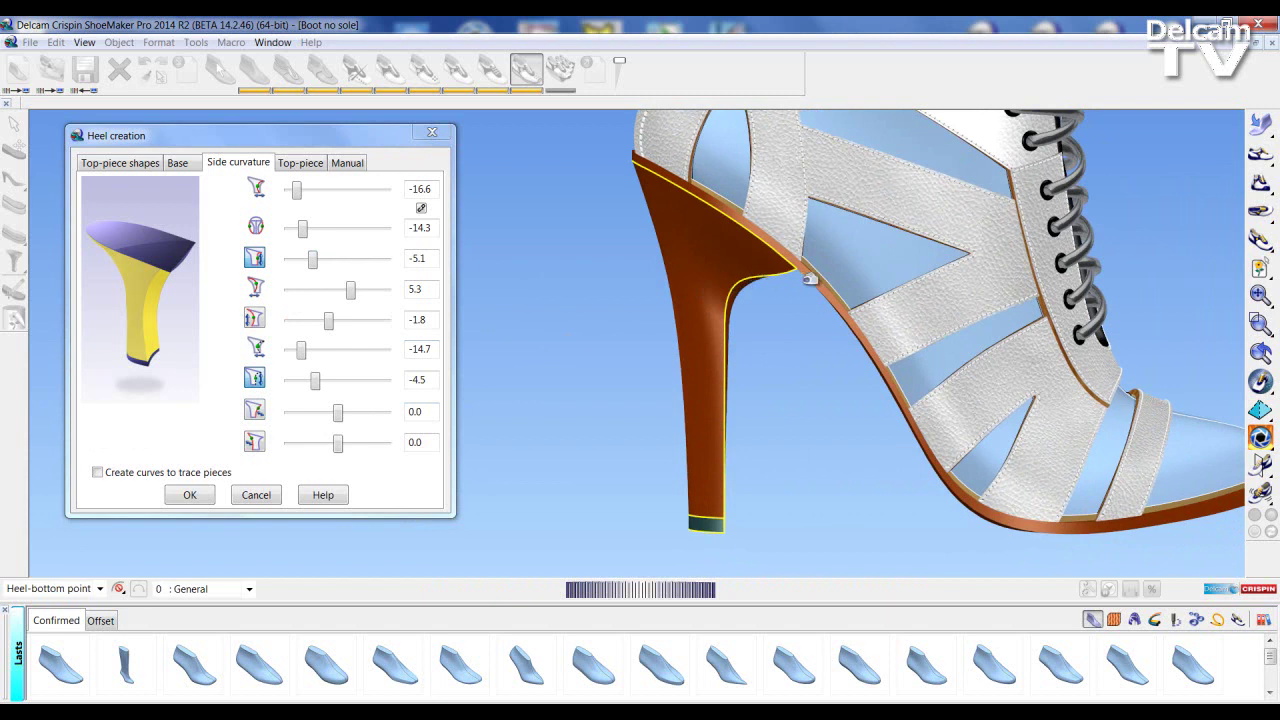
- Turn on blending of the heel's front with the reference surface, set the back blending value to 1.3 and accept the heel
left_click(257, 411)
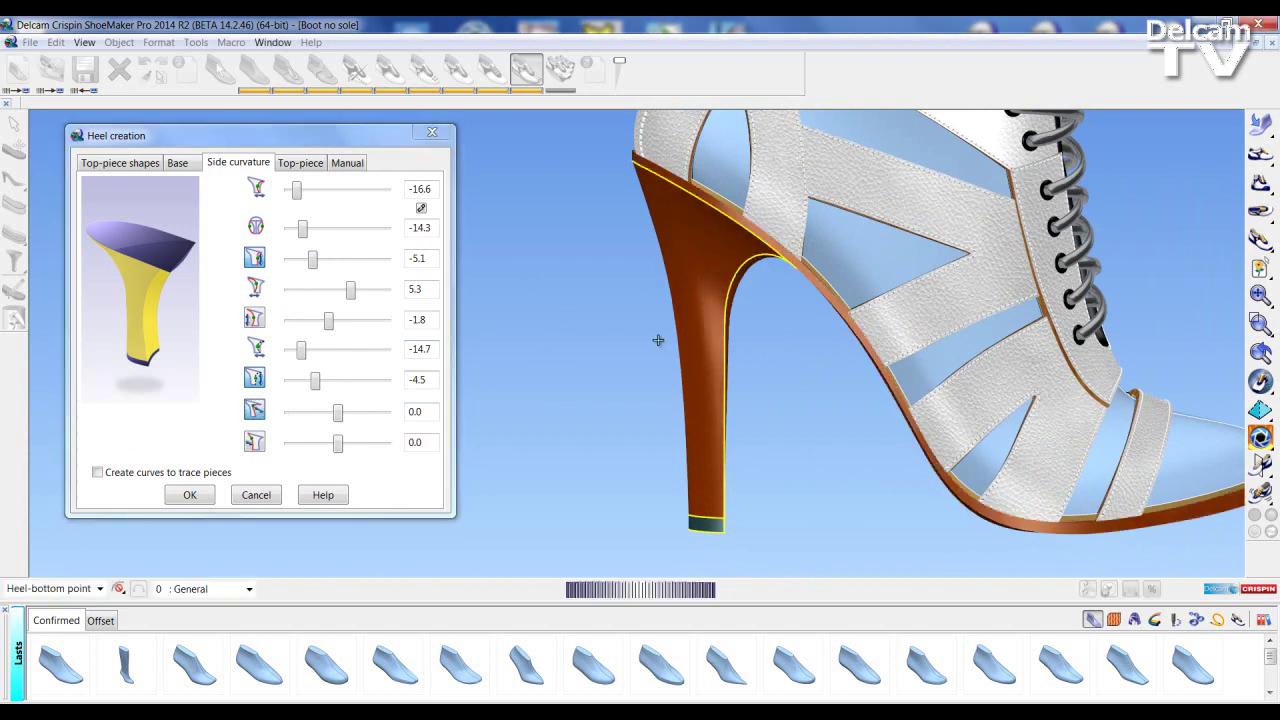
mouse_move(660, 340)
middle_mouse_down()
mouse_move(664, 308)
mouse_move(644, 345)
middle_mouse_up()
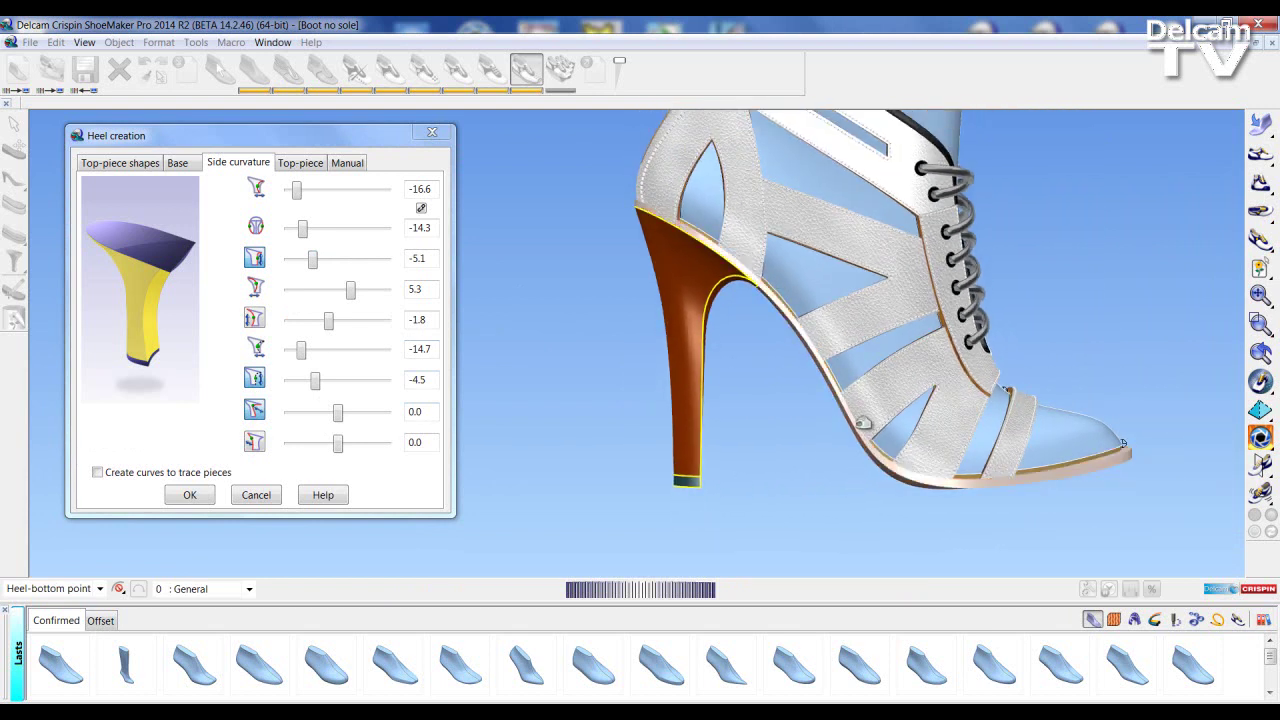
left_click(256, 446)
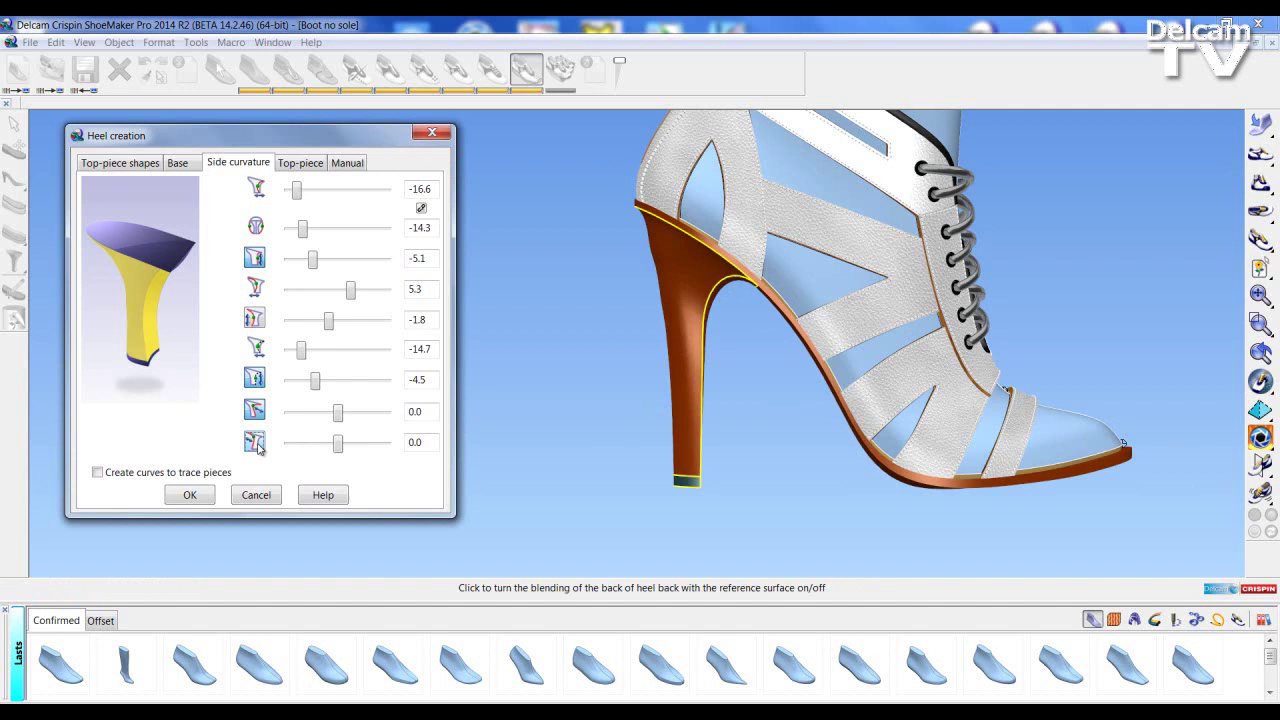
mouse_move(337, 443)
left_mouse_down()
mouse_move(384, 444)
mouse_move(341, 444)
left_mouse_up()
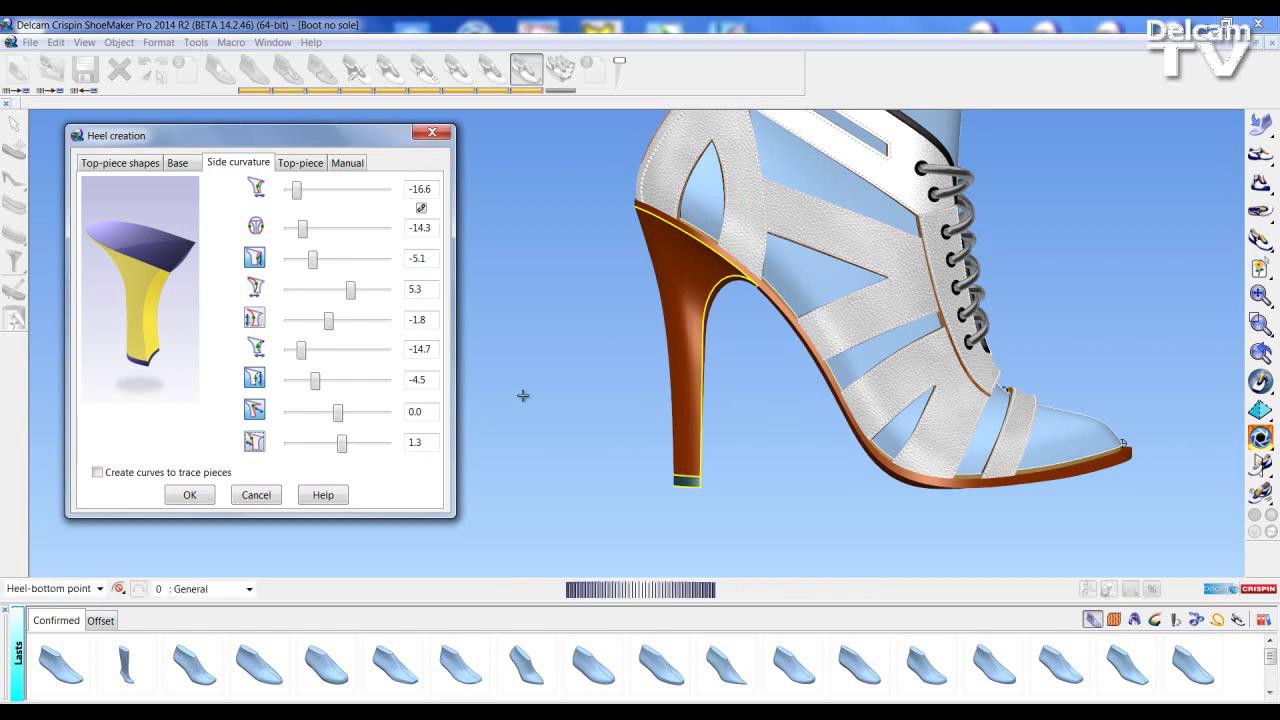
middle_click_drag(594, 410, 490, 262)
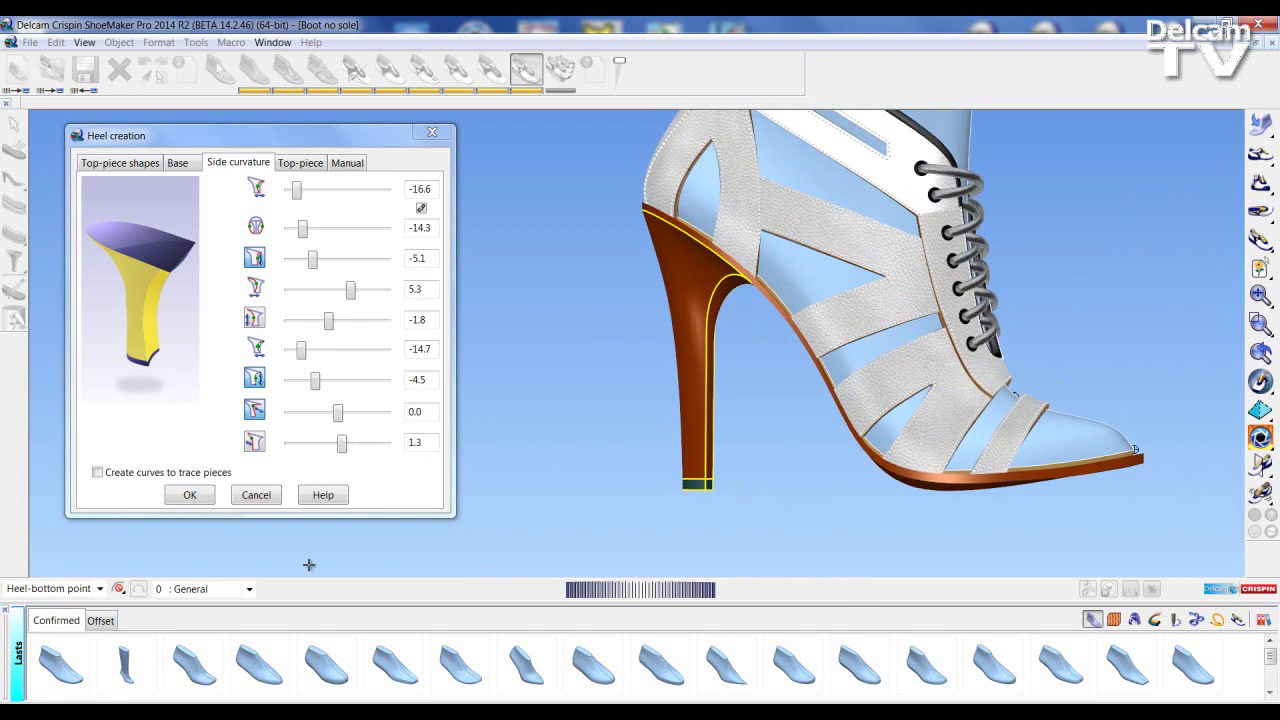
left_click(187, 492)
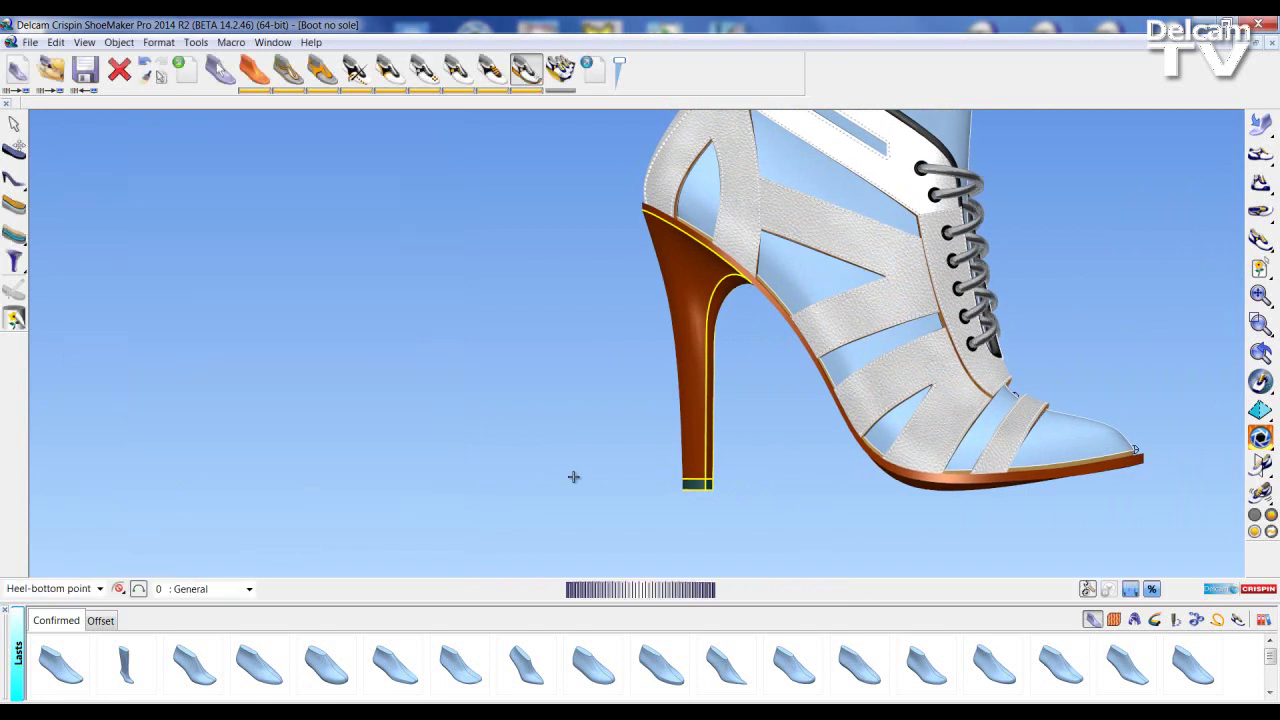
- Open the shoe's midsole for editing with the heel as the selected thickness location
middle_click_drag(829, 477, 627, 477)
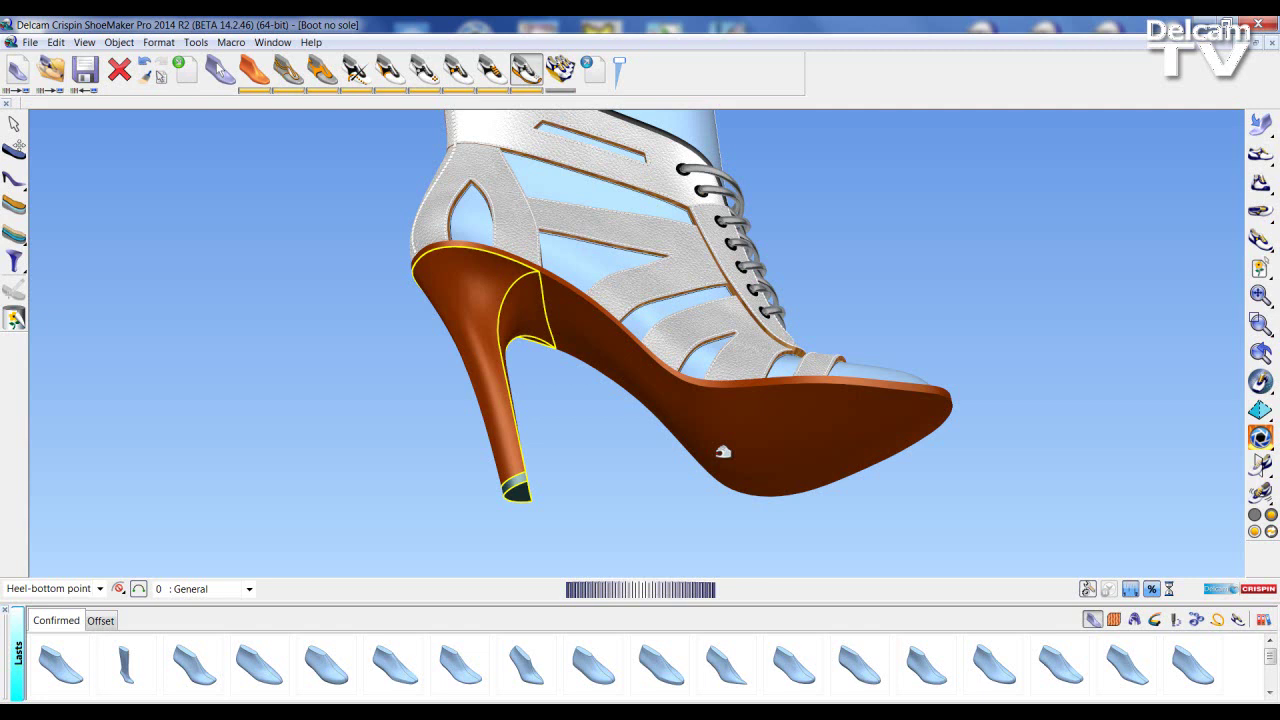
double_click(723, 452)
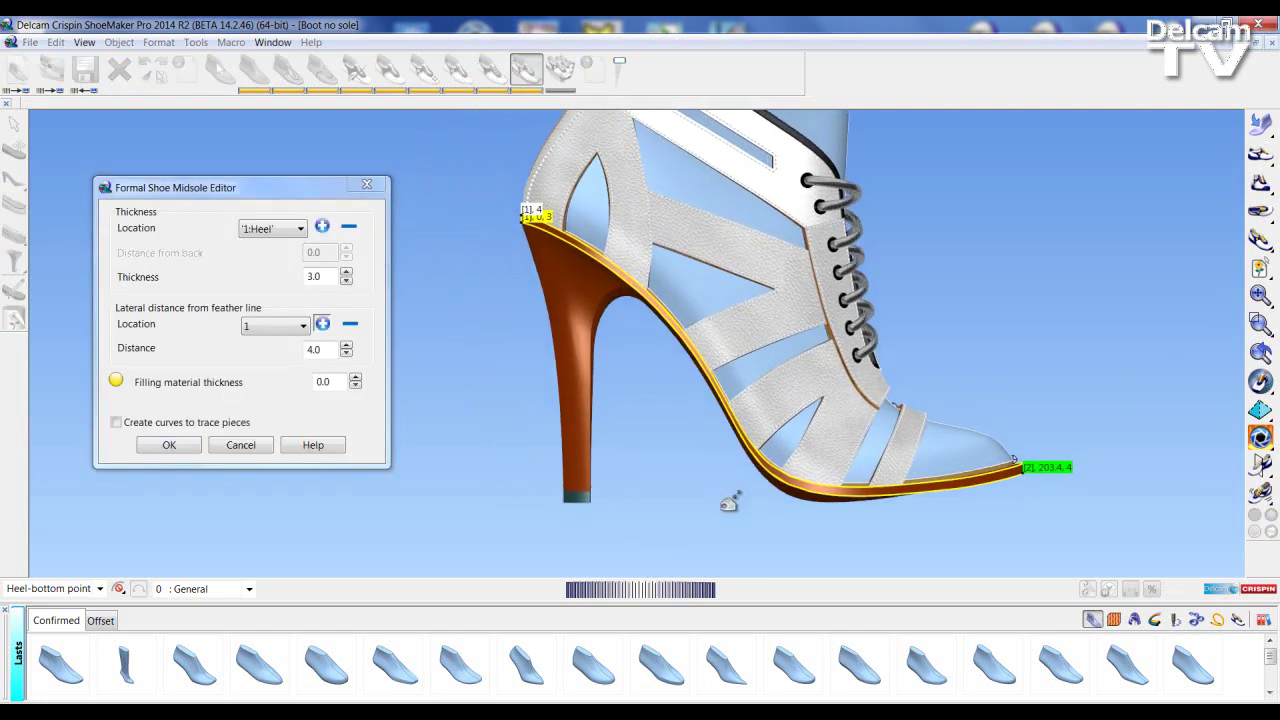
left_click(268, 229)
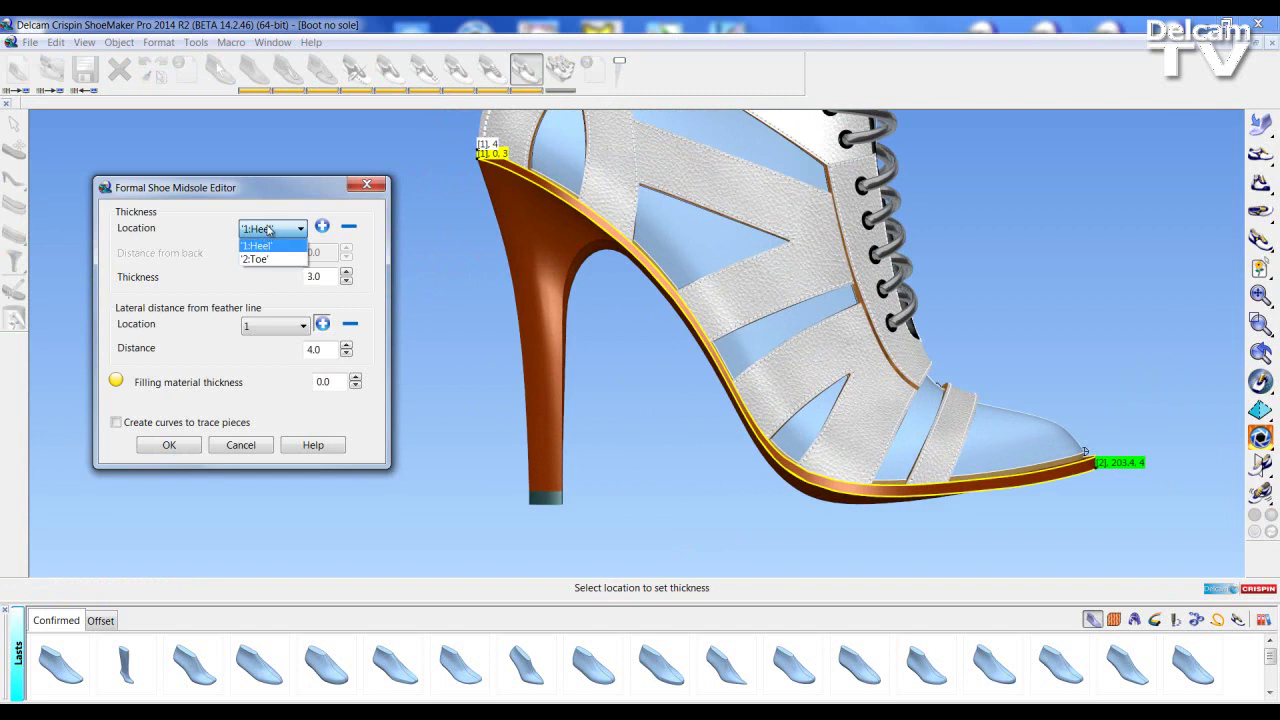
left_click(268, 229)
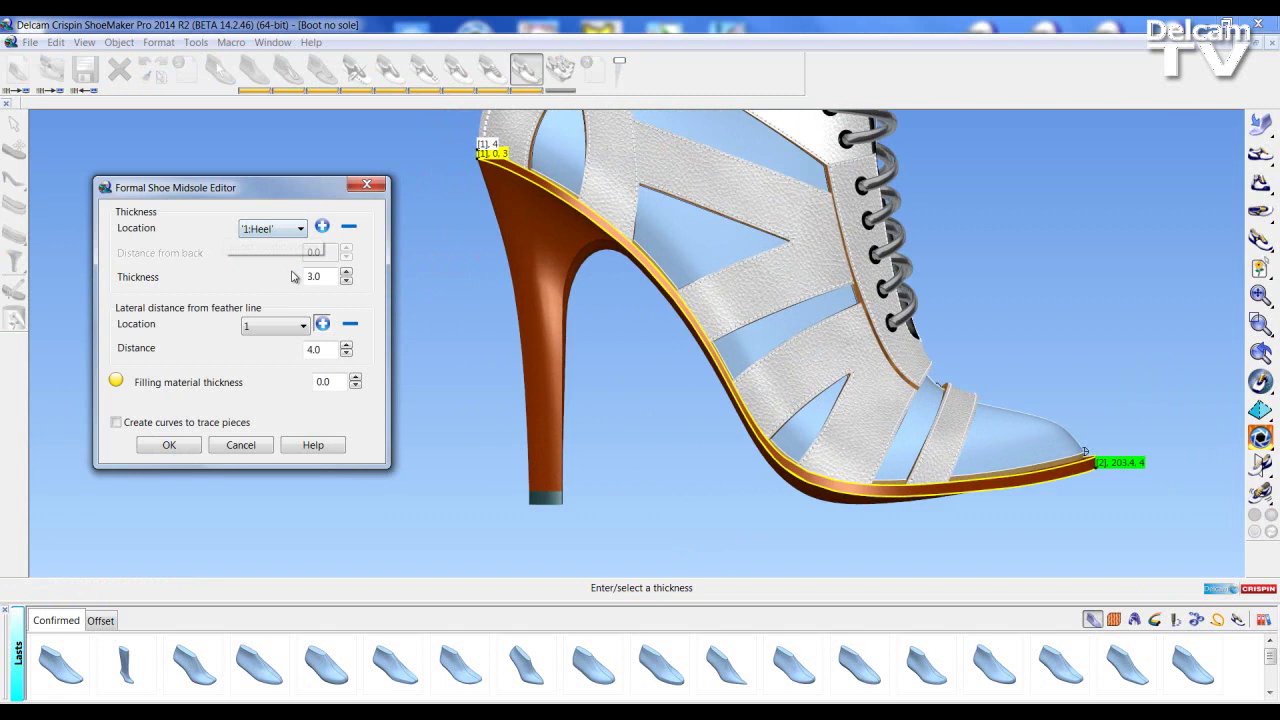
mouse_move(567, 321)
middle_mouse_down()
mouse_move(643, 243)
mouse_move(565, 306)
middle_mouse_up()
- Add two thickness locations along the midsole edge, about 78.7 and 109.3 from the back
left_click(321, 228)
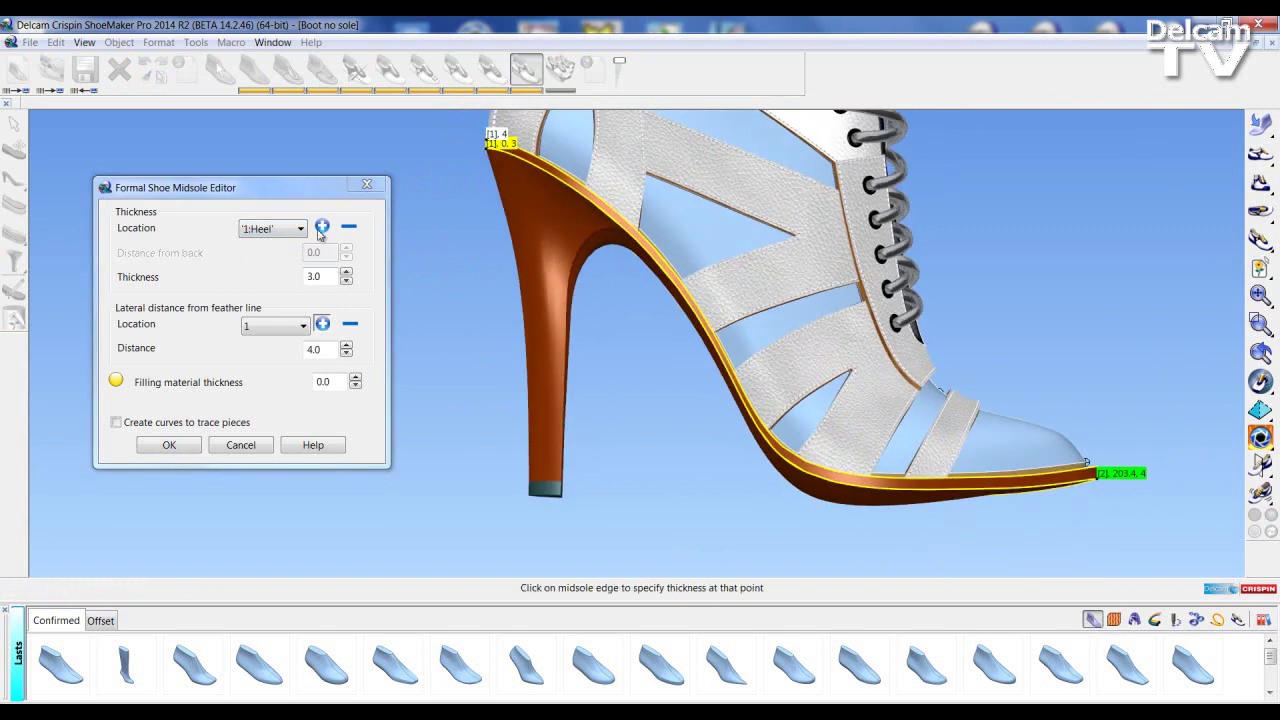
left_click(322, 231)
middle_click_drag(768, 404, 742, 364)
left_click(741, 363)
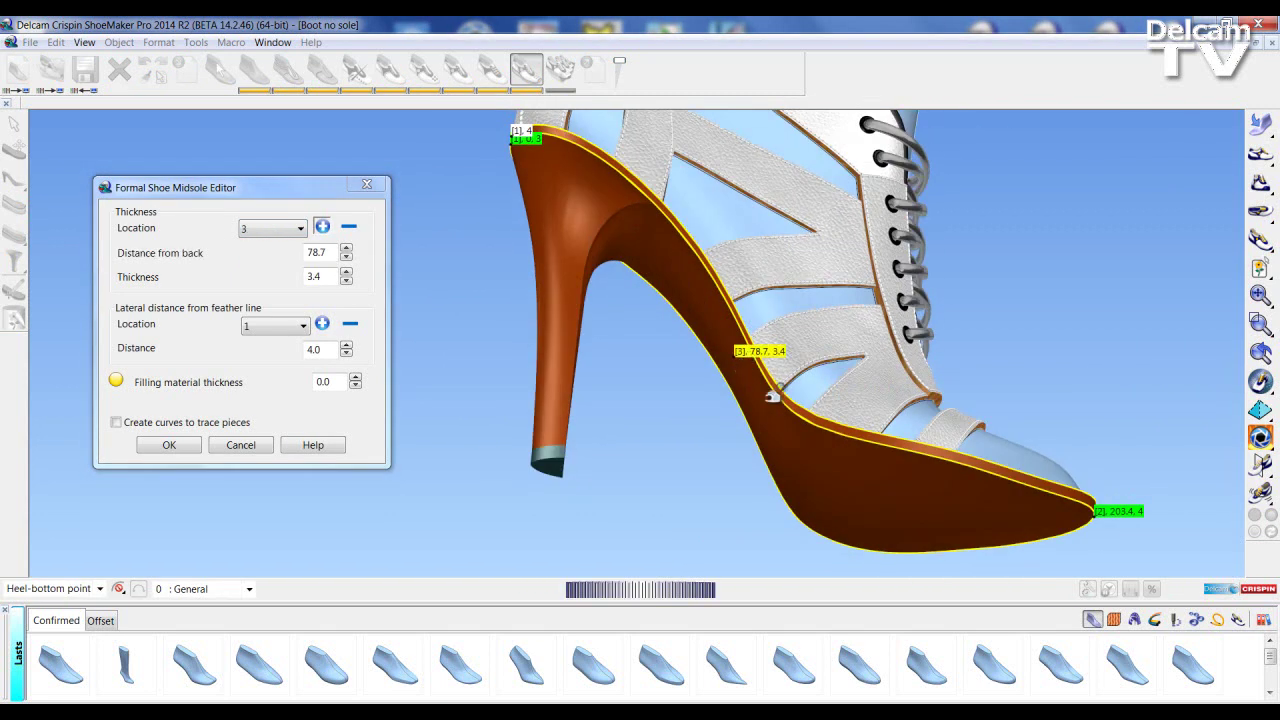
left_click(825, 467)
middle_click_drag(720, 484, 719, 566)
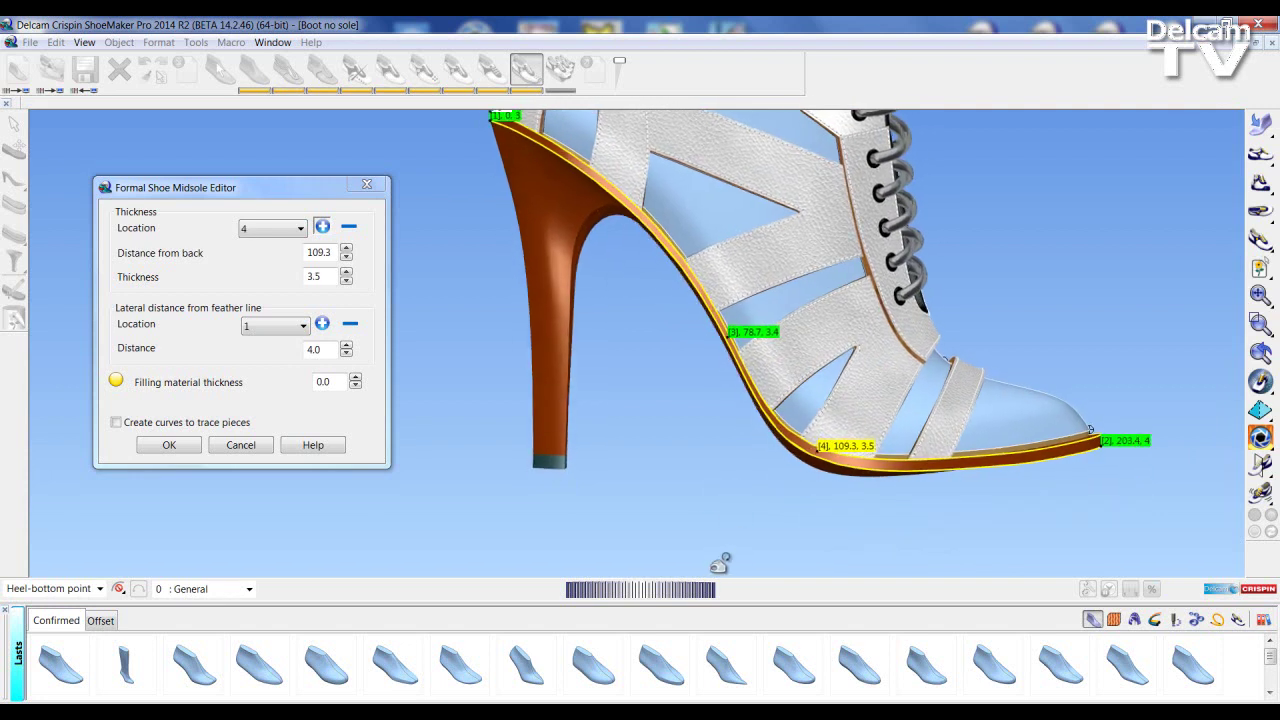
- Set the midsole thickness to 2.0 at the heel and 20 at the toe
left_click(273, 229)
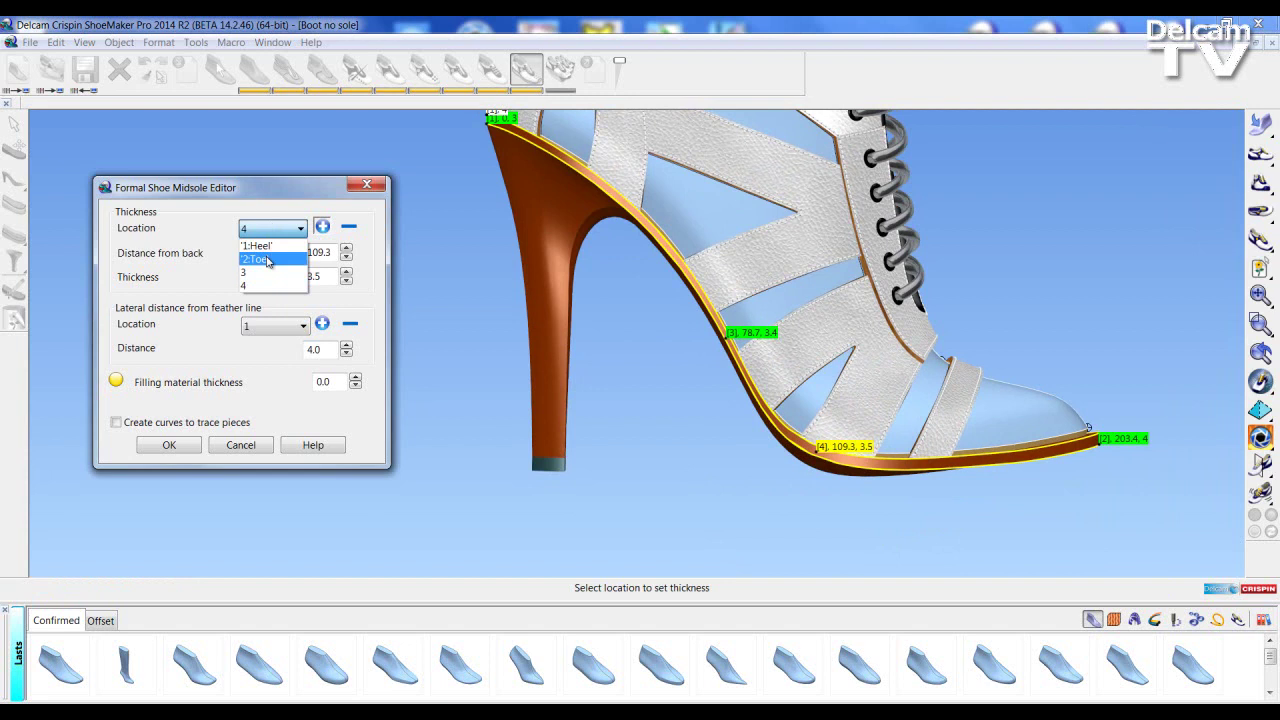
left_click(260, 245)
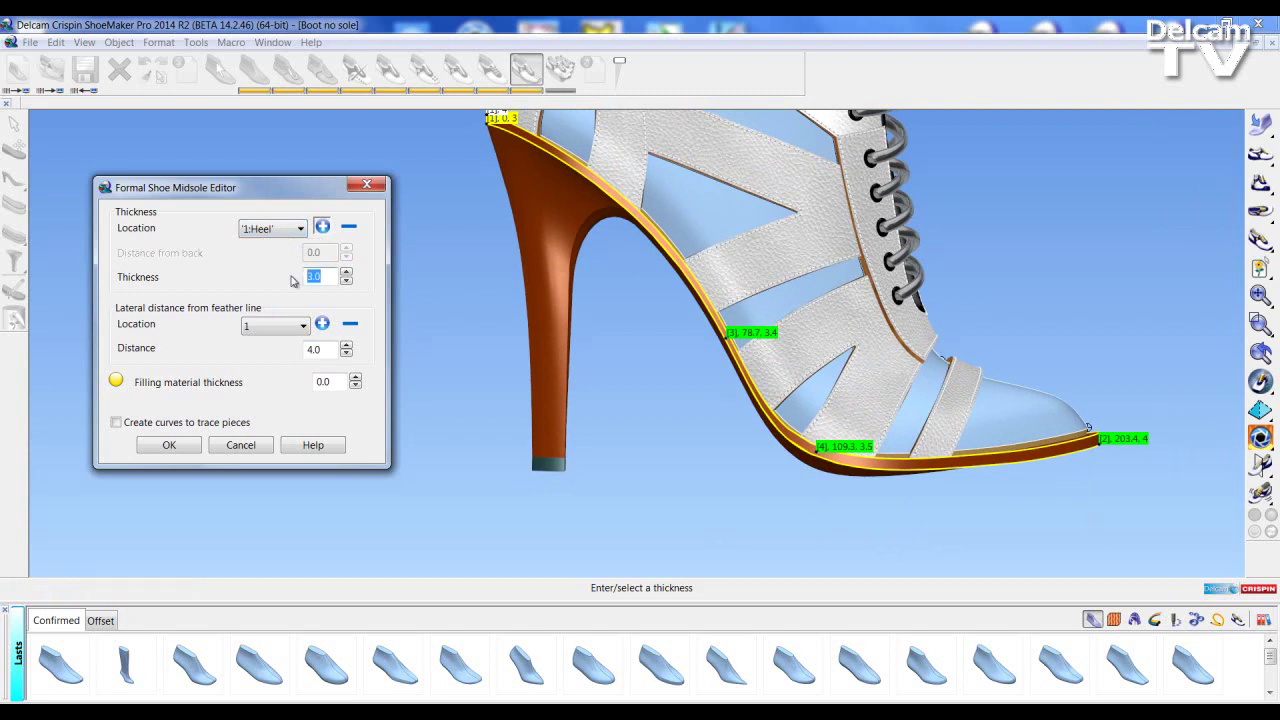
left_click(285, 229)
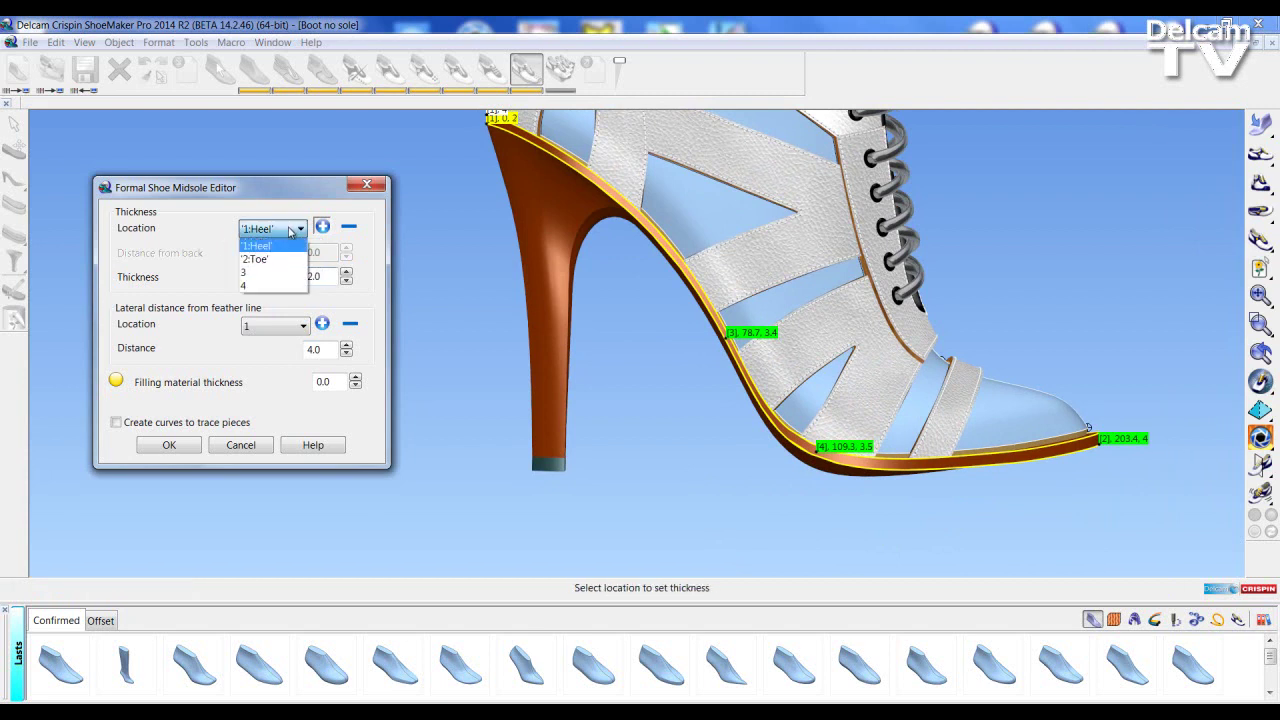
left_click(281, 287)
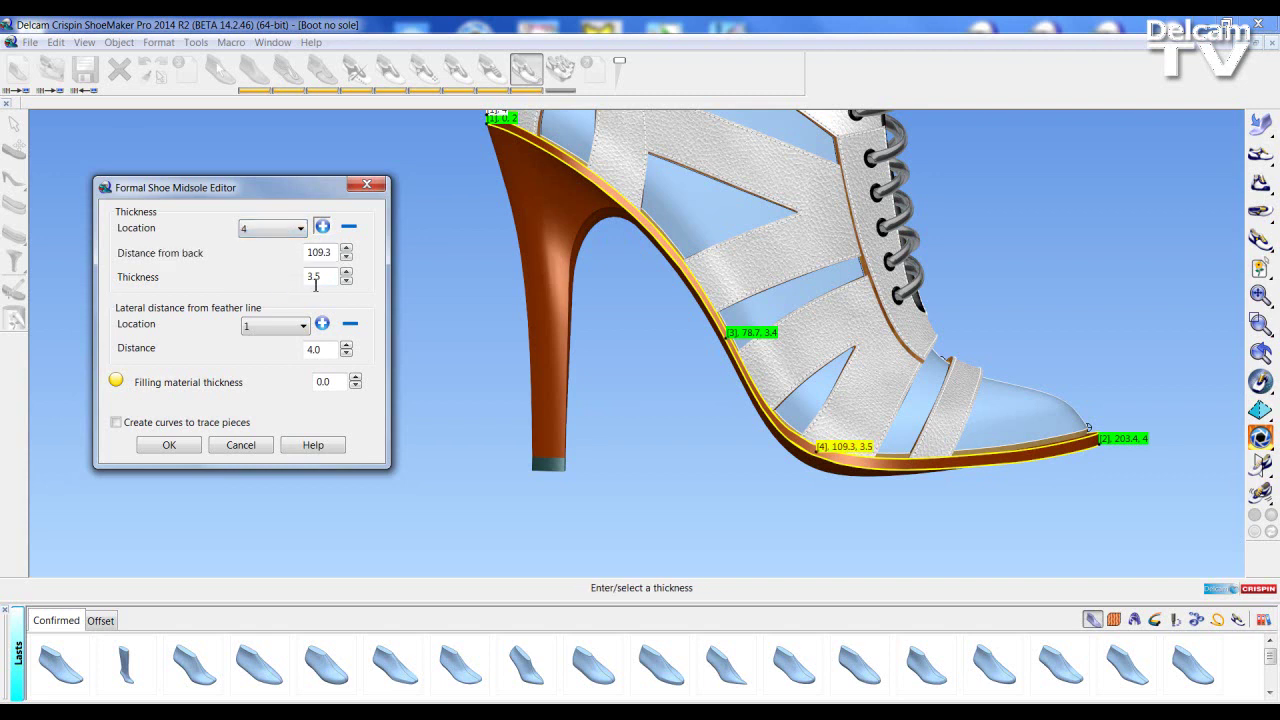
left_click(280, 229)
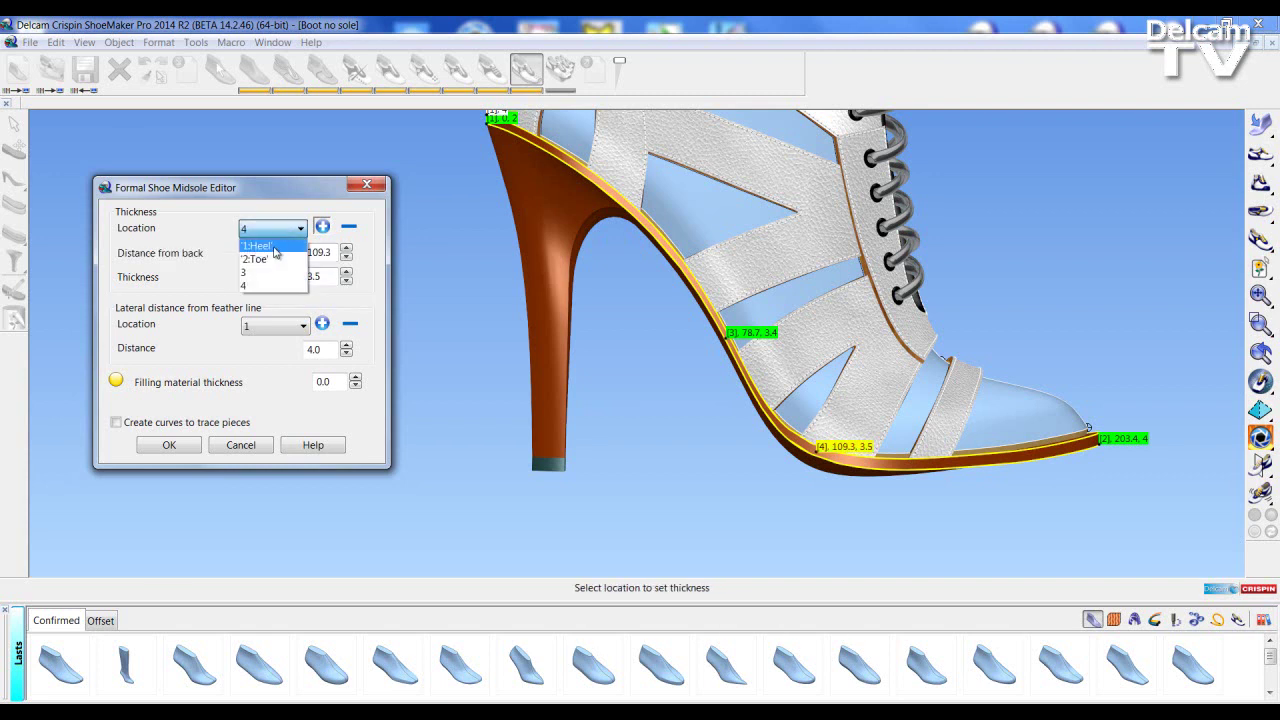
left_click(277, 259)
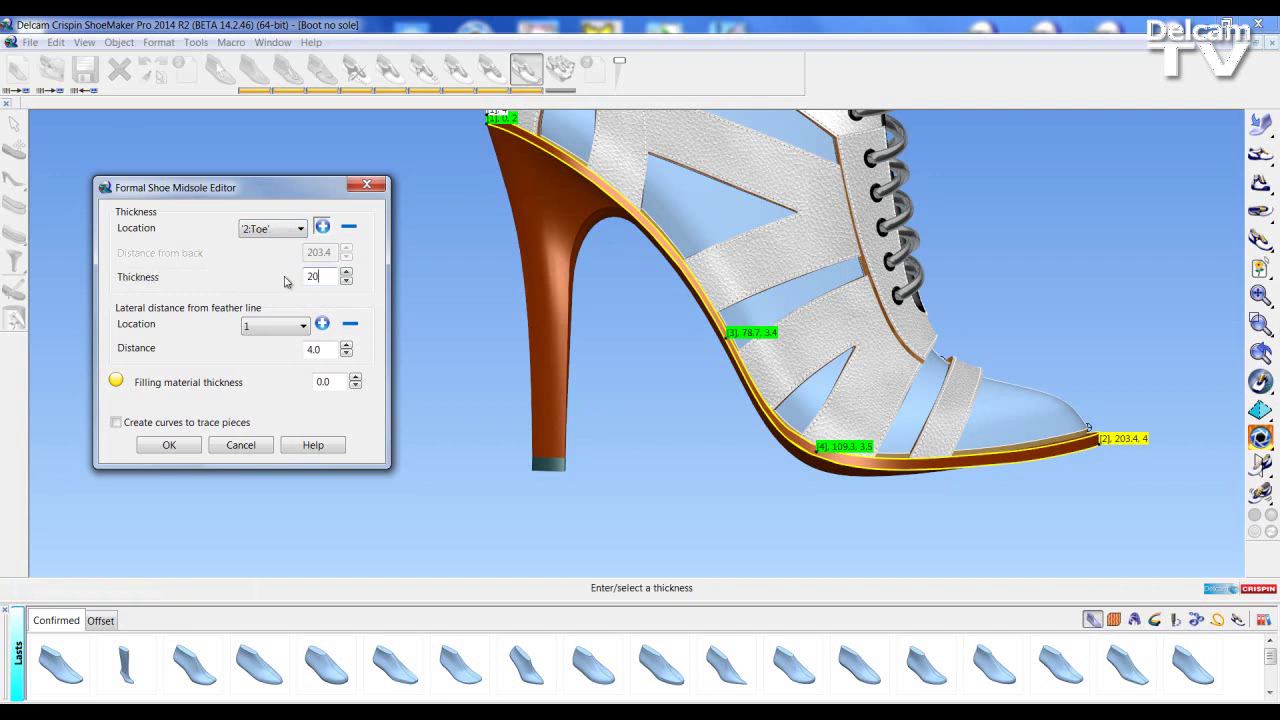
- Give thickness location 3 a thickness of 8.0 and a distance of 77 from the back
left_click(275, 229)
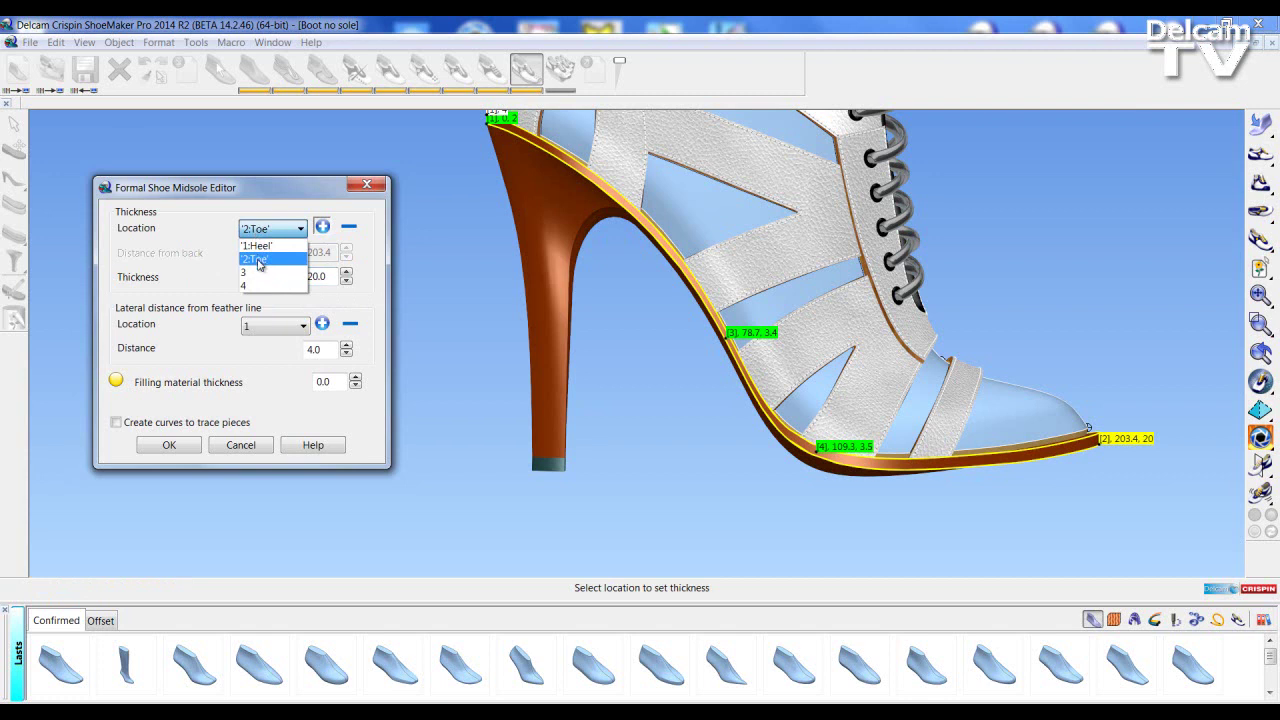
left_click(262, 273)
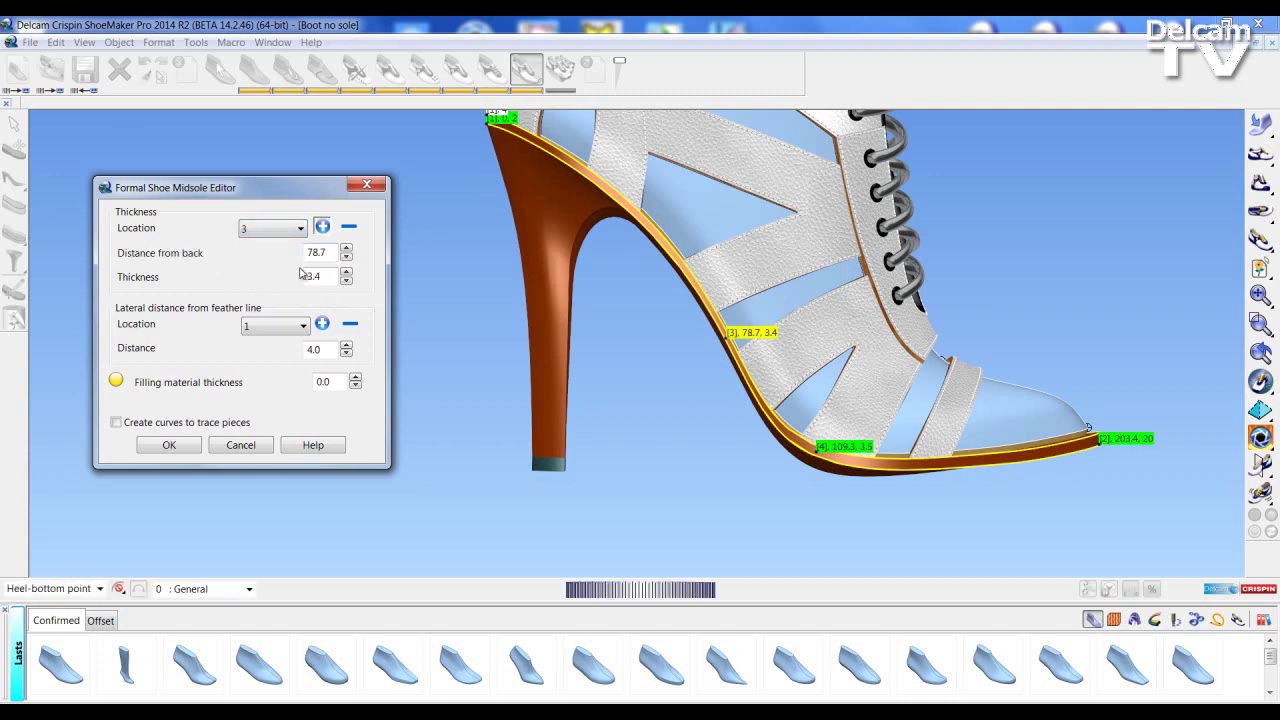
left_click_drag(323, 278, 299, 282)
left_click(336, 253)
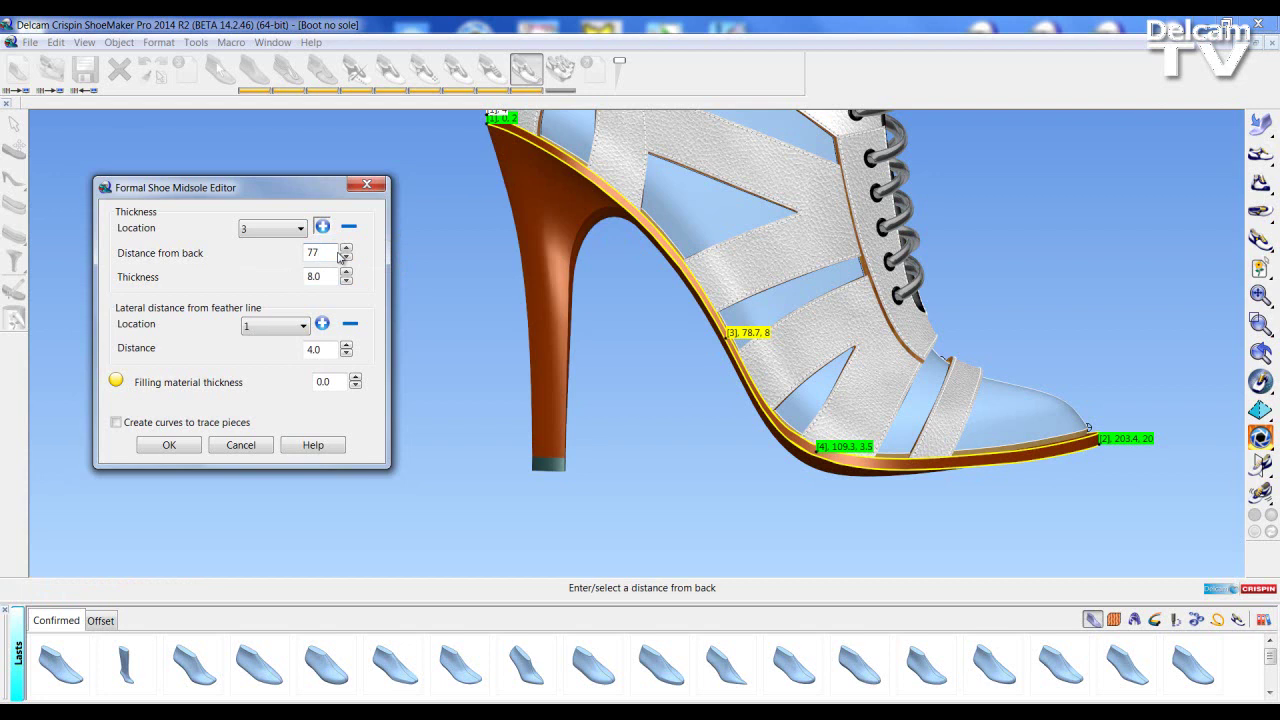
- Set the midsole thickness at location 4 to 25
left_click(288, 232)
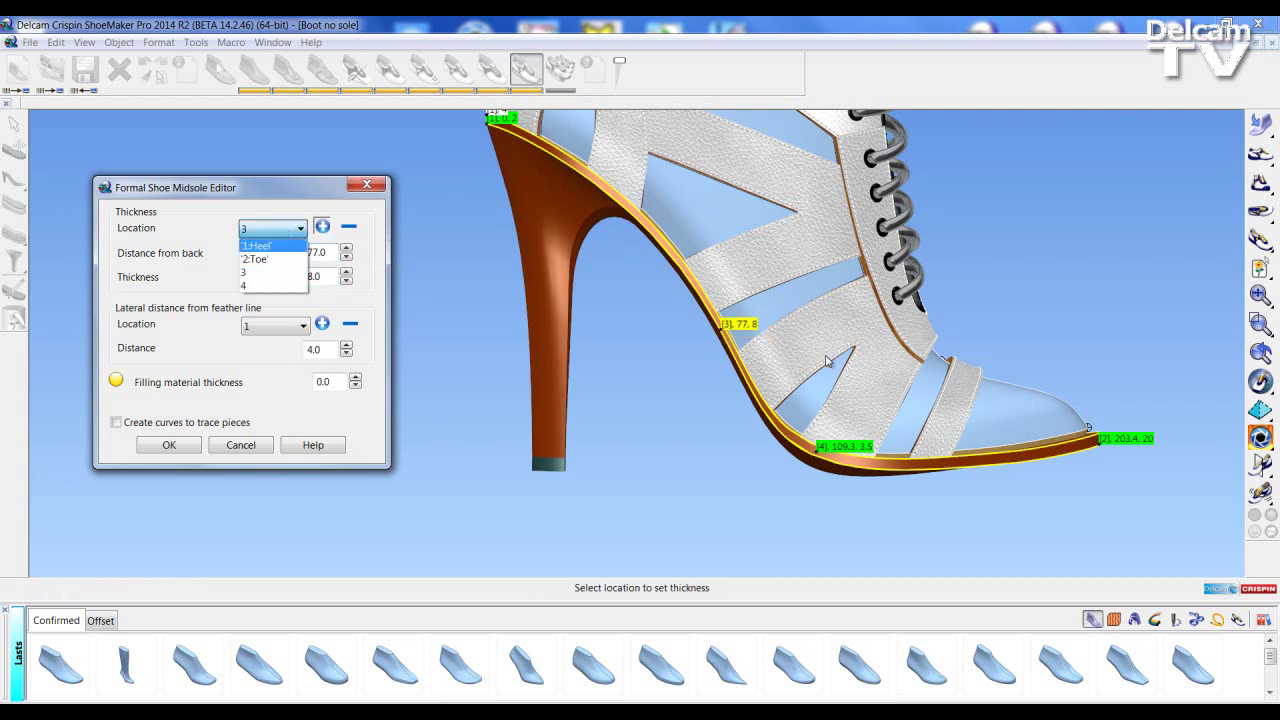
left_click(290, 285)
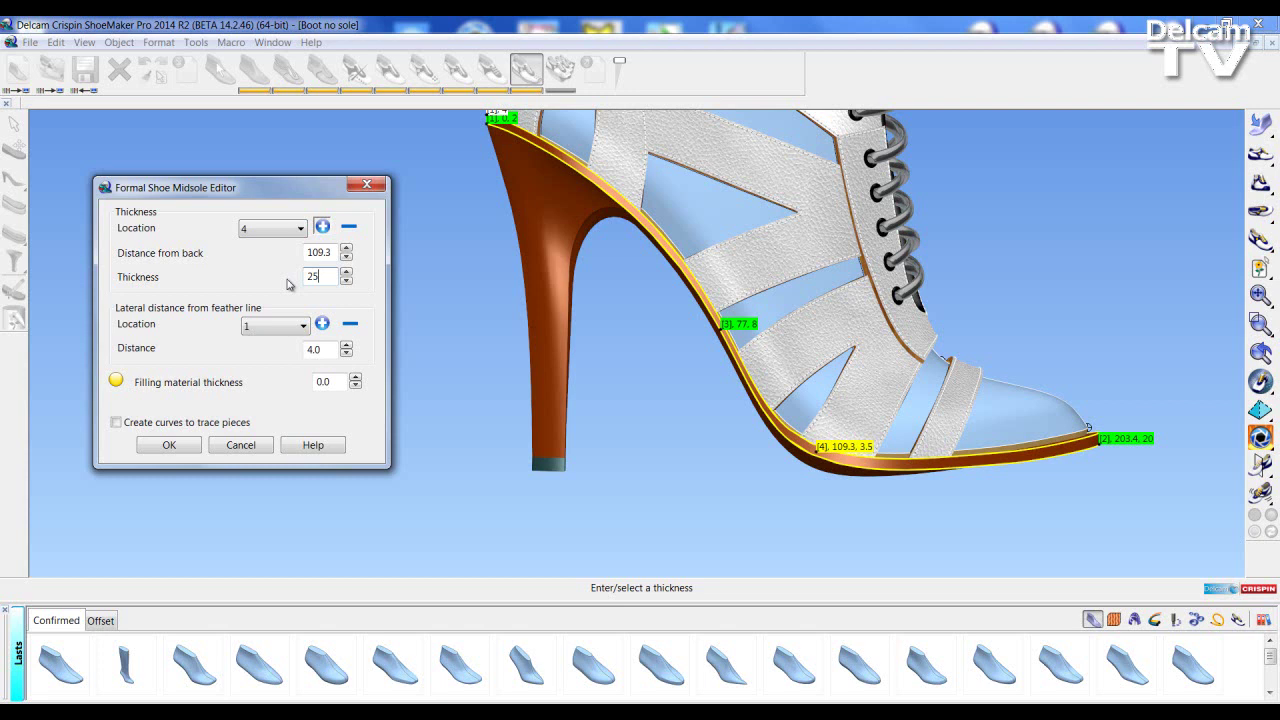
middle_click_drag(545, 400, 668, 308)
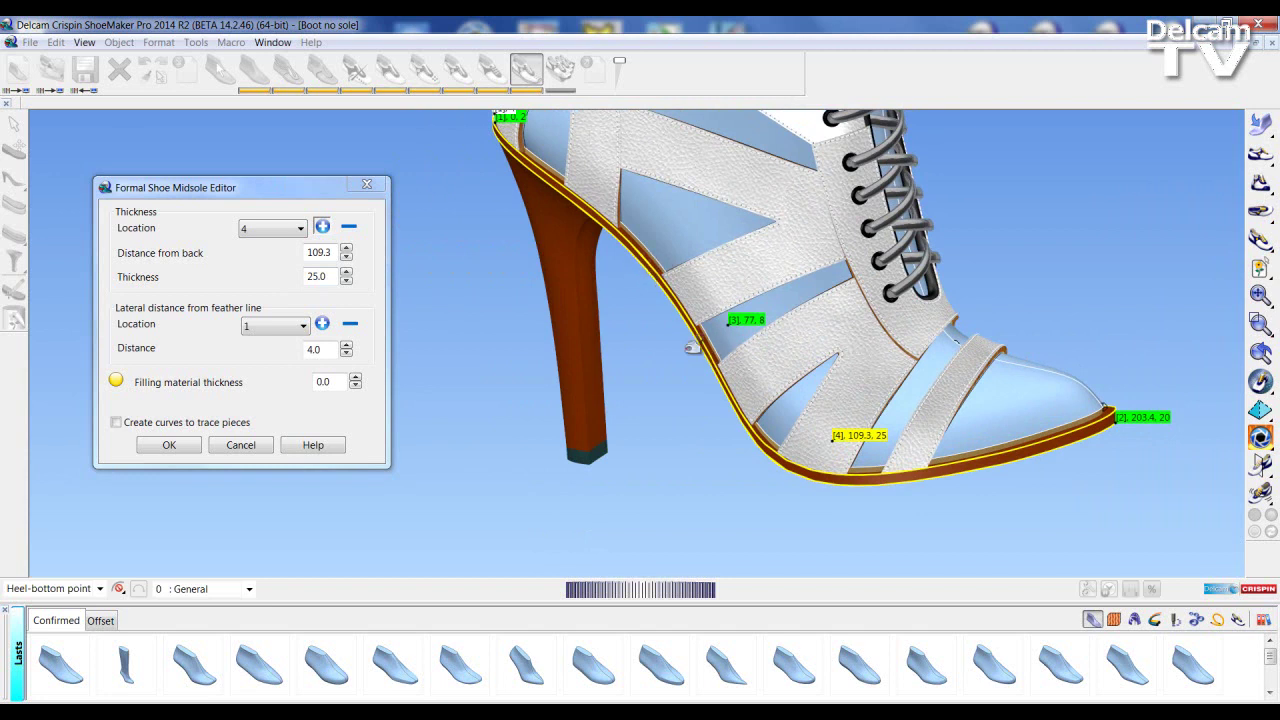
- Add two lateral distance locations on the midsole edge in the arch area, at distances of about 4.1 and 3.9
left_click(322, 324)
middle_click_drag(624, 309, 656, 397, "shift")
left_click(322, 324)
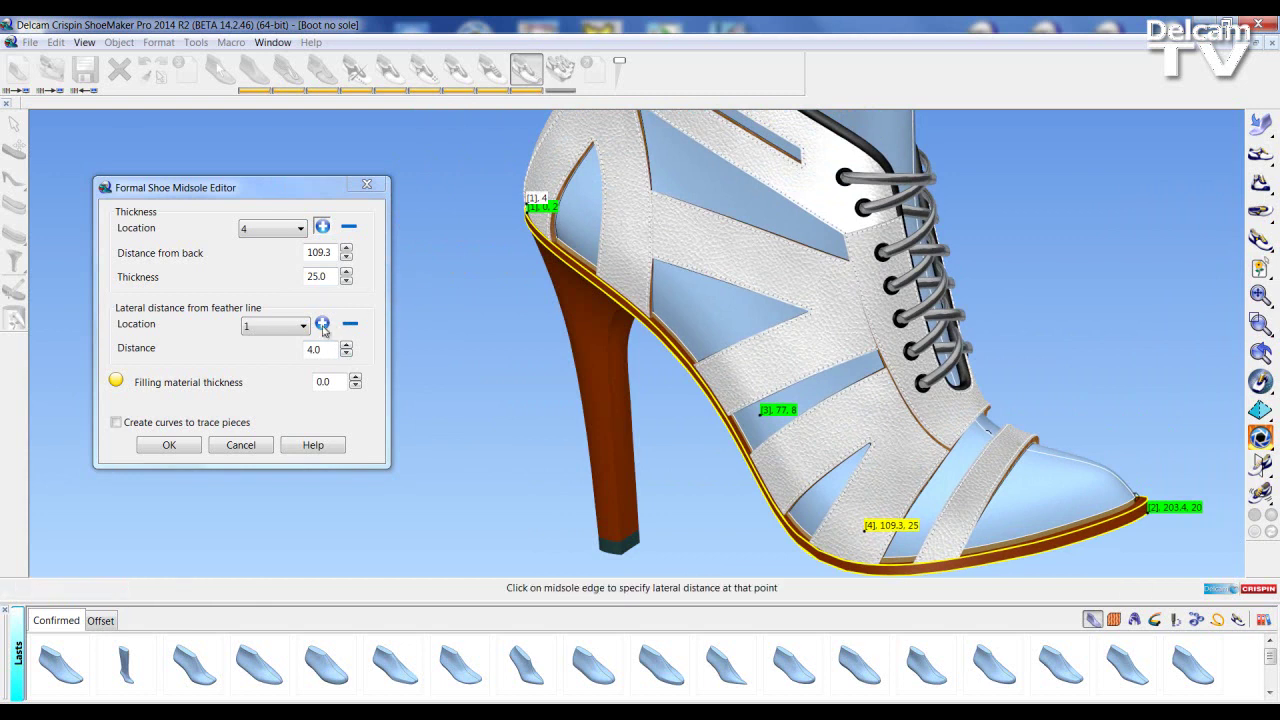
left_click(688, 357)
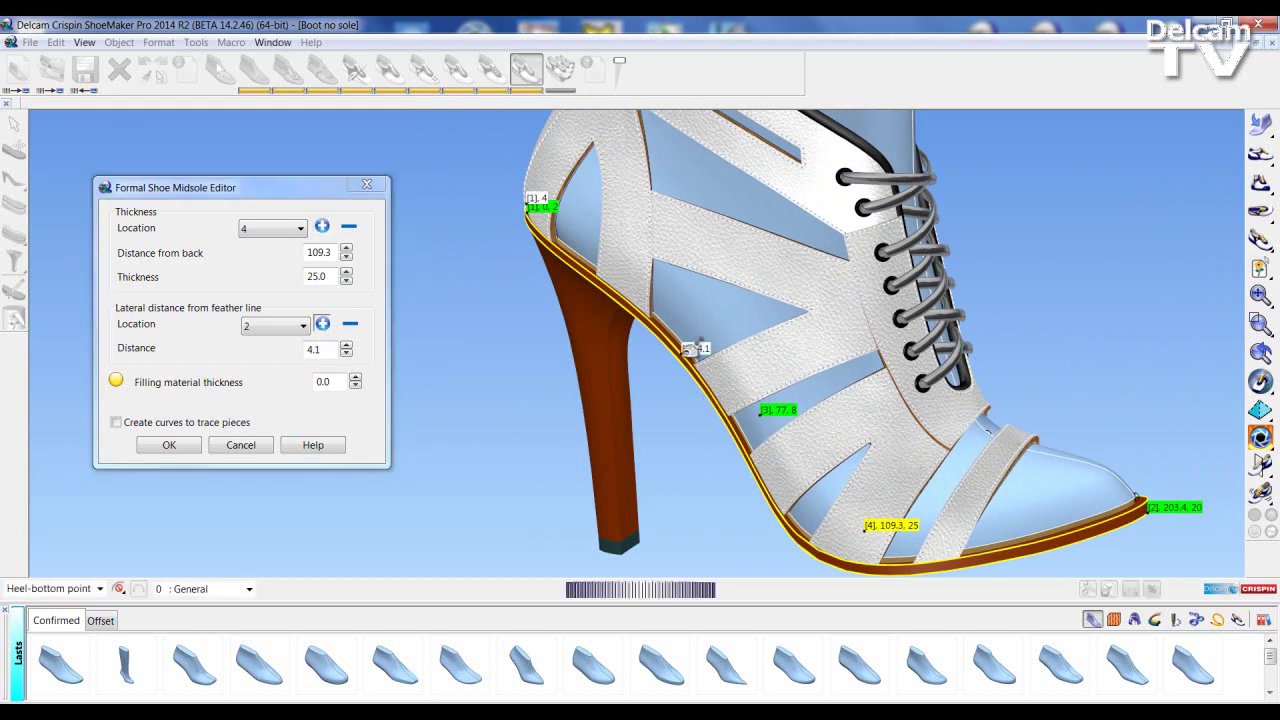
left_click(748, 447)
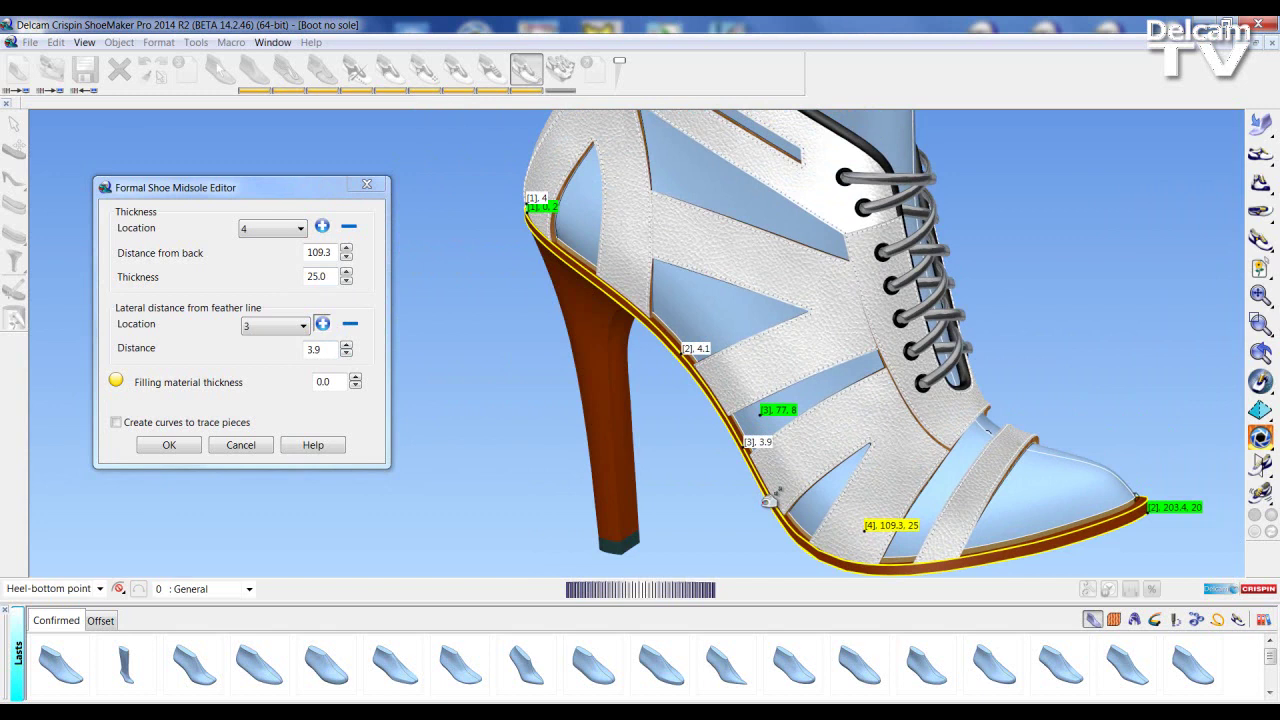
middle_click_drag(772, 428, 728, 478)
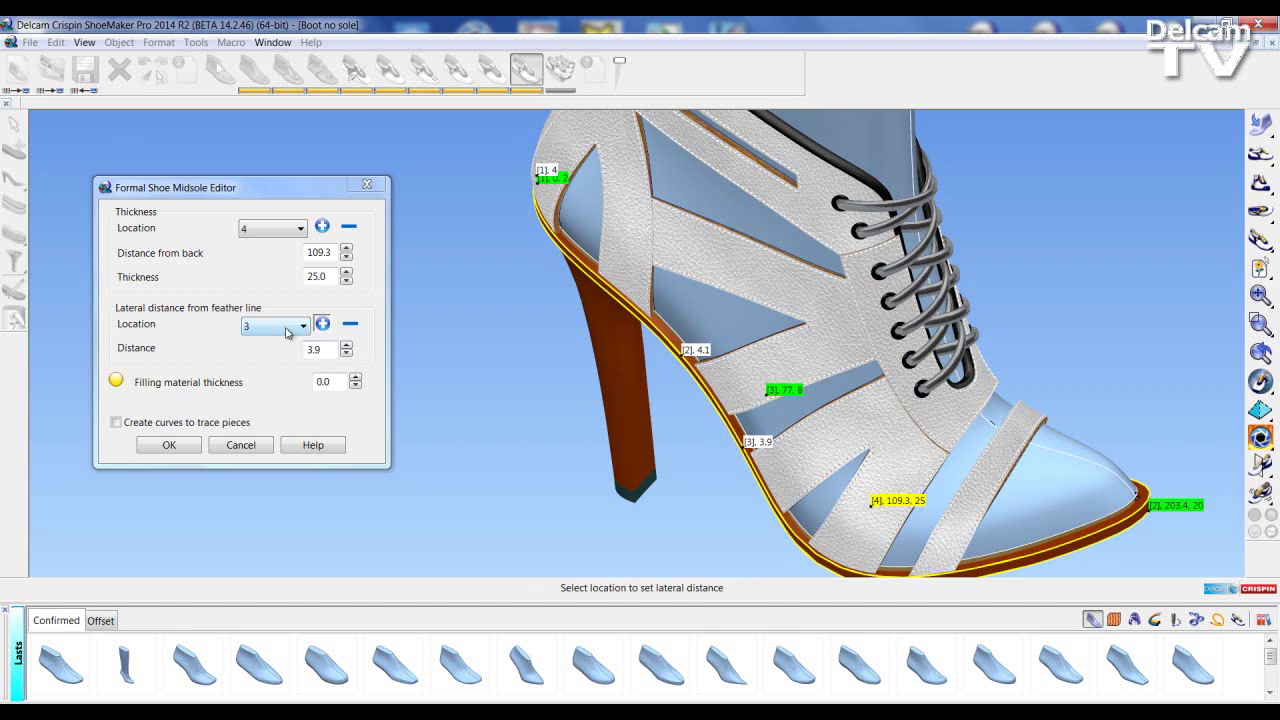
- Remove lateral distance location 2 from the midsole edge, keeping location 3, and apply the midsole settings
left_click(255, 327)
left_click(258, 357)
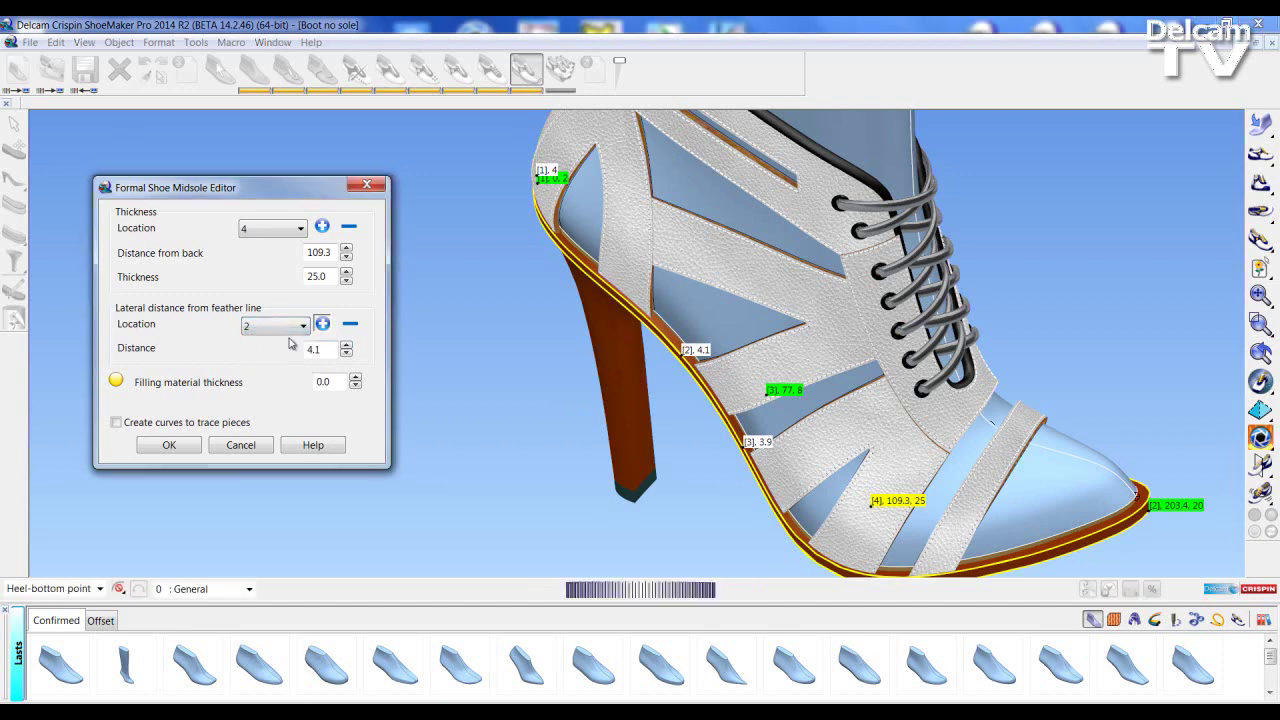
left_click(350, 325)
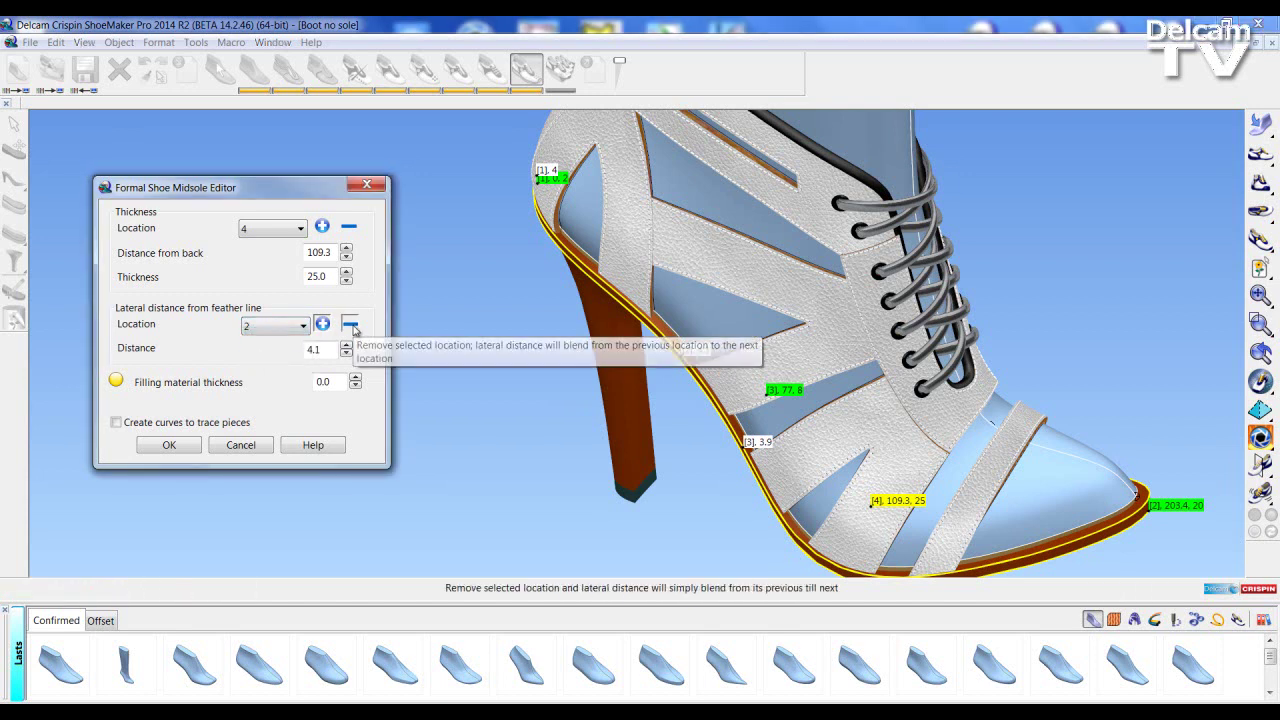
left_click(296, 326)
left_click(278, 352)
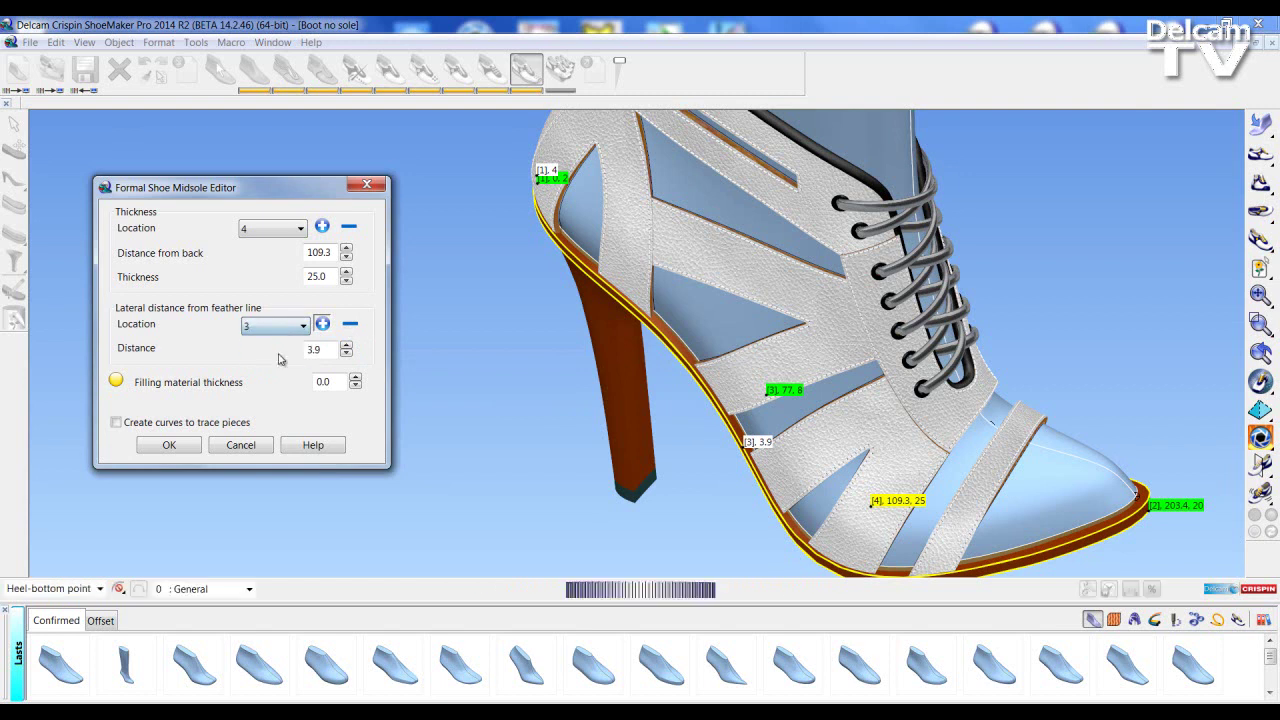
middle_click_drag(550, 400, 504, 347)
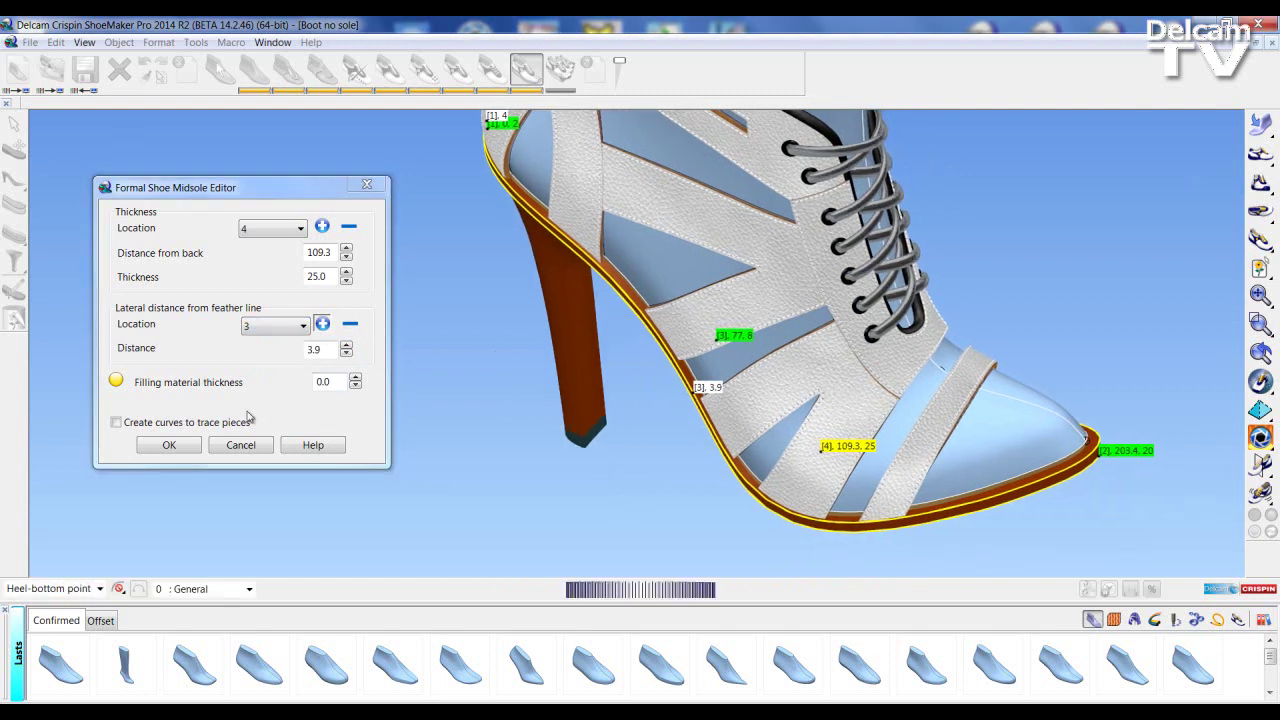
left_click(169, 445)
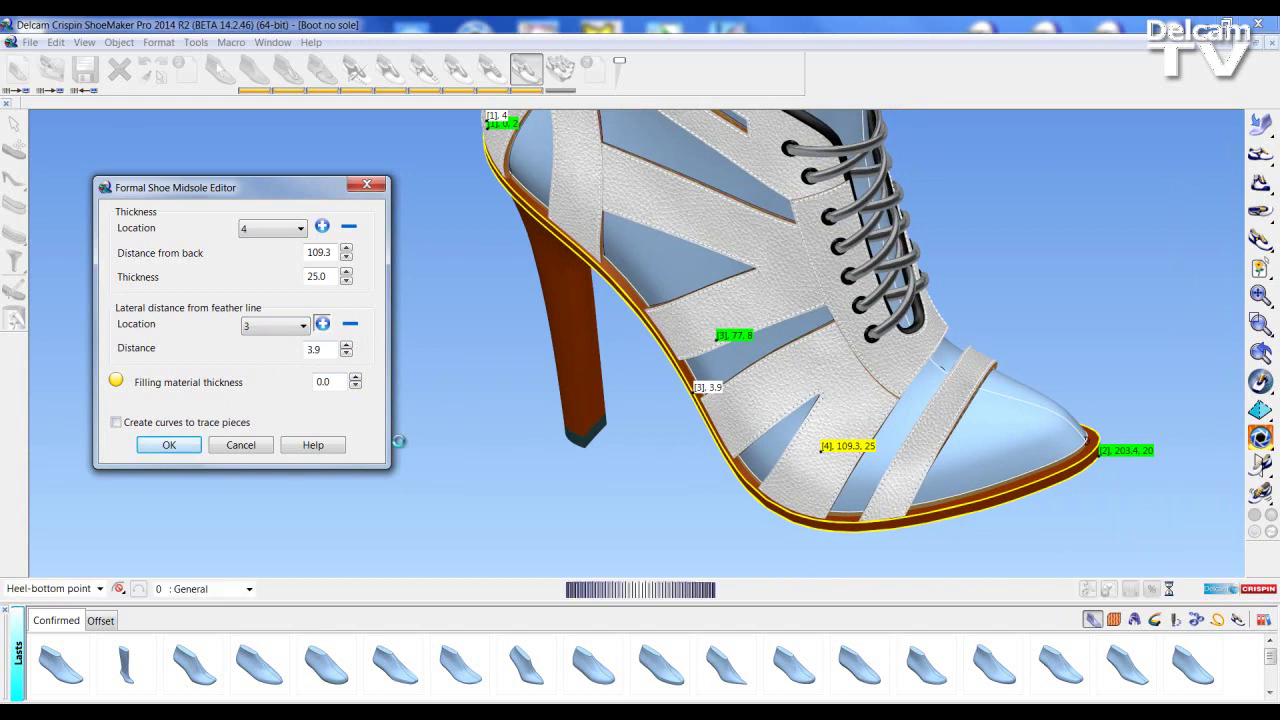
- Reopen the platform midsole for editing and remove both intermediate thickness locations between heel and toe
middle_click_drag(609, 406, 749, 291)
scroll(749, 291, "down", 3)
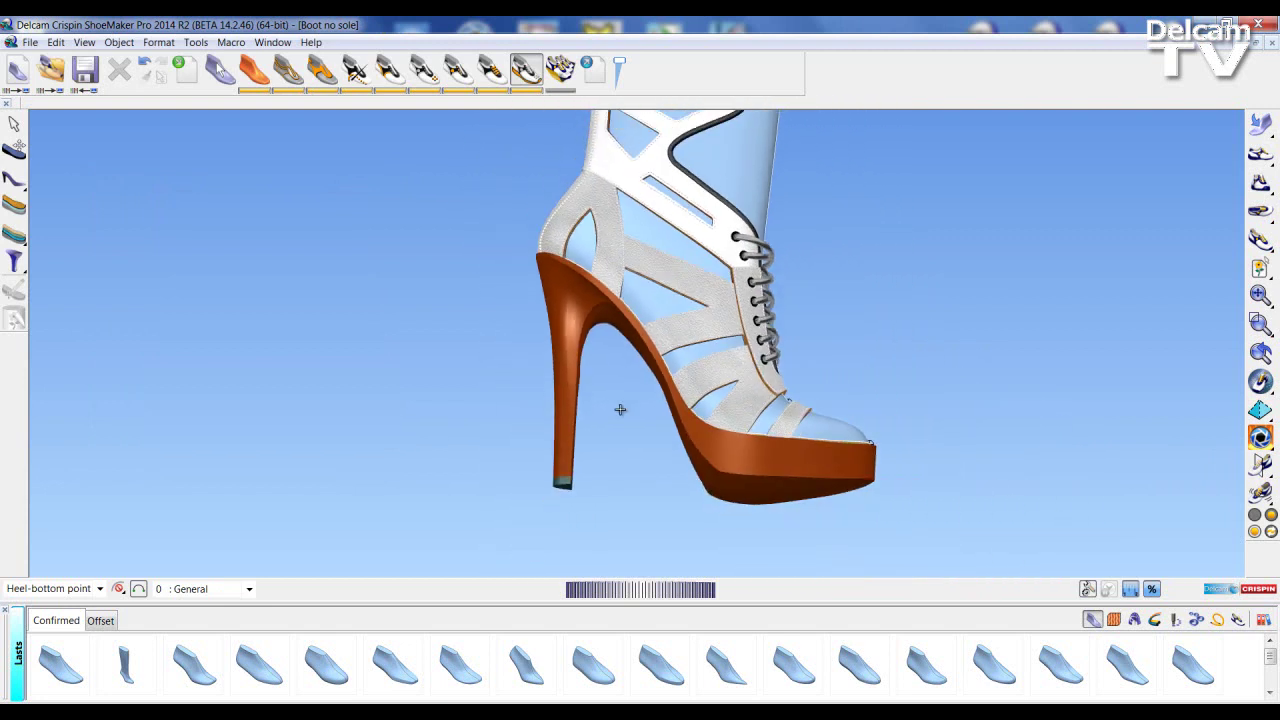
middle_click_drag(620, 409, 642, 458)
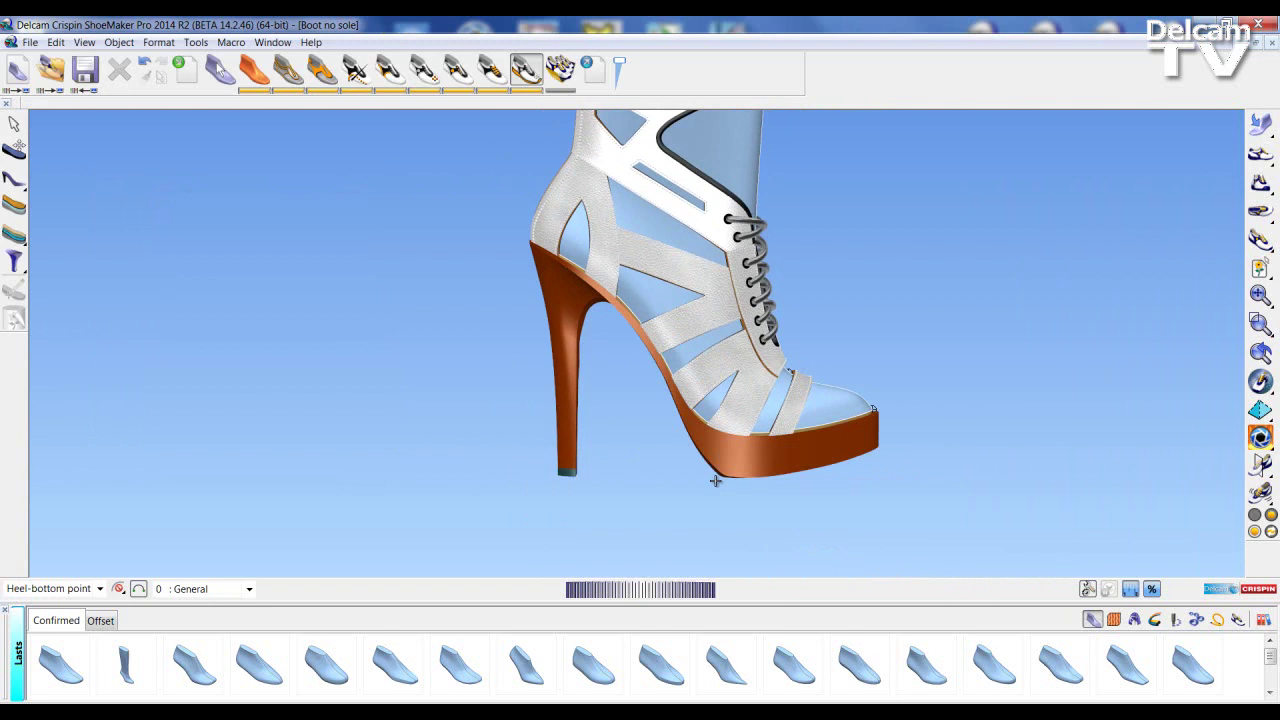
middle_click_drag(721, 455, 742, 448)
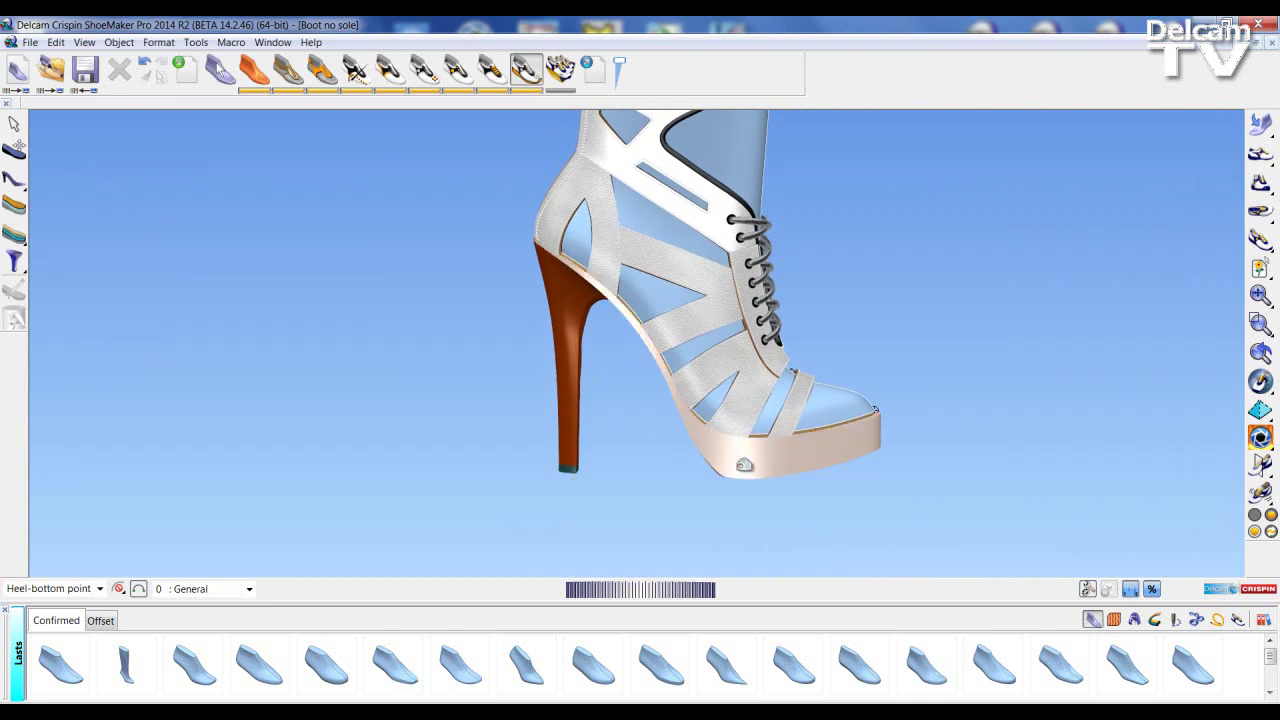
left_click(743, 464)
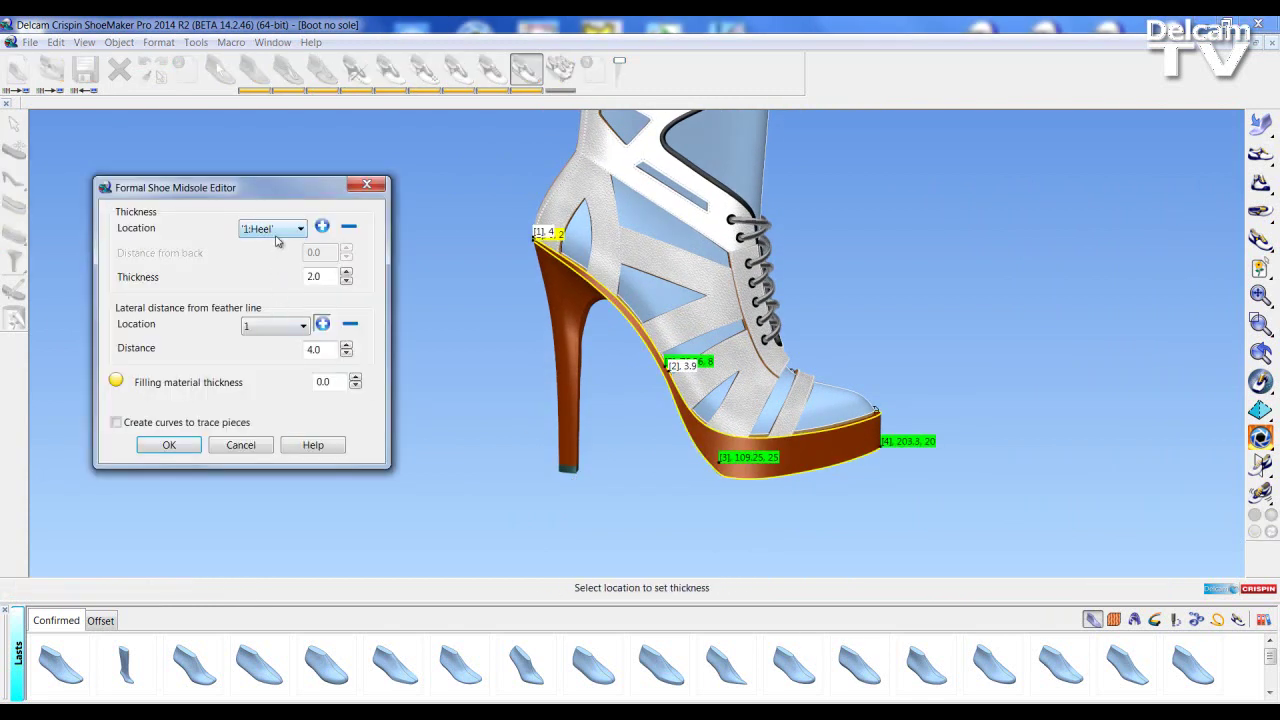
left_click(279, 229)
left_click(272, 258)
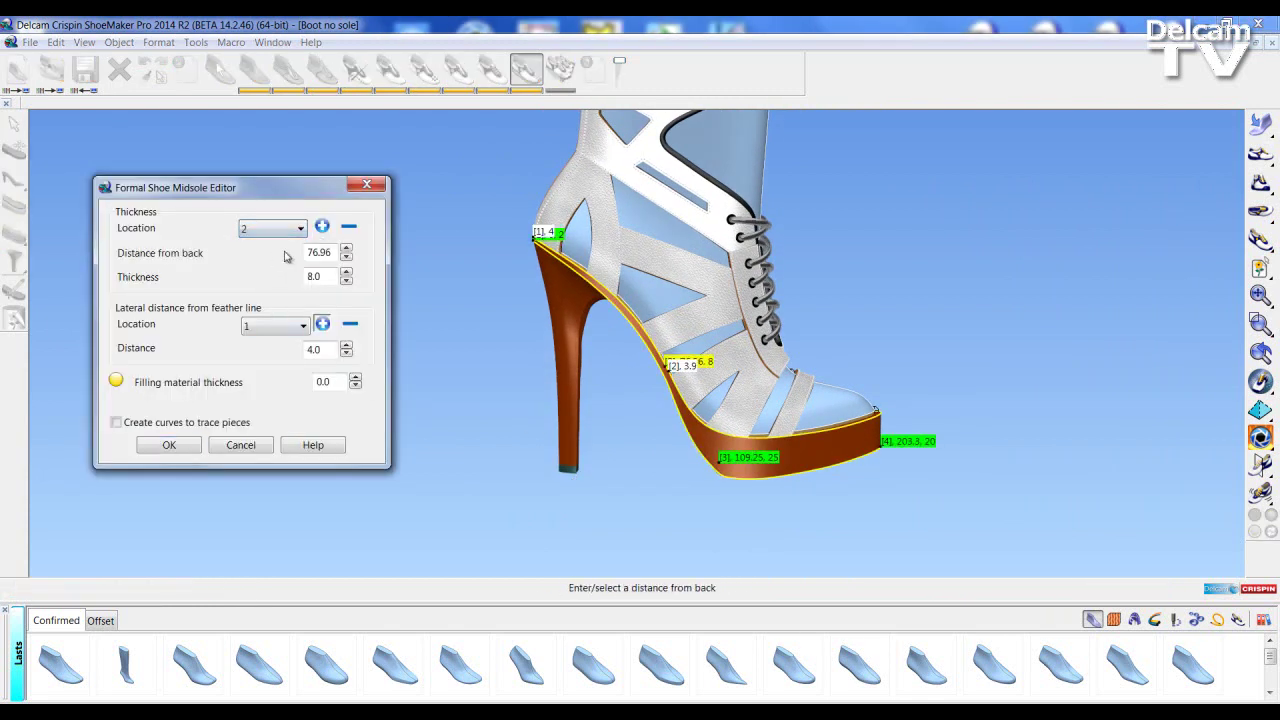
left_click(349, 226)
left_click(280, 229)
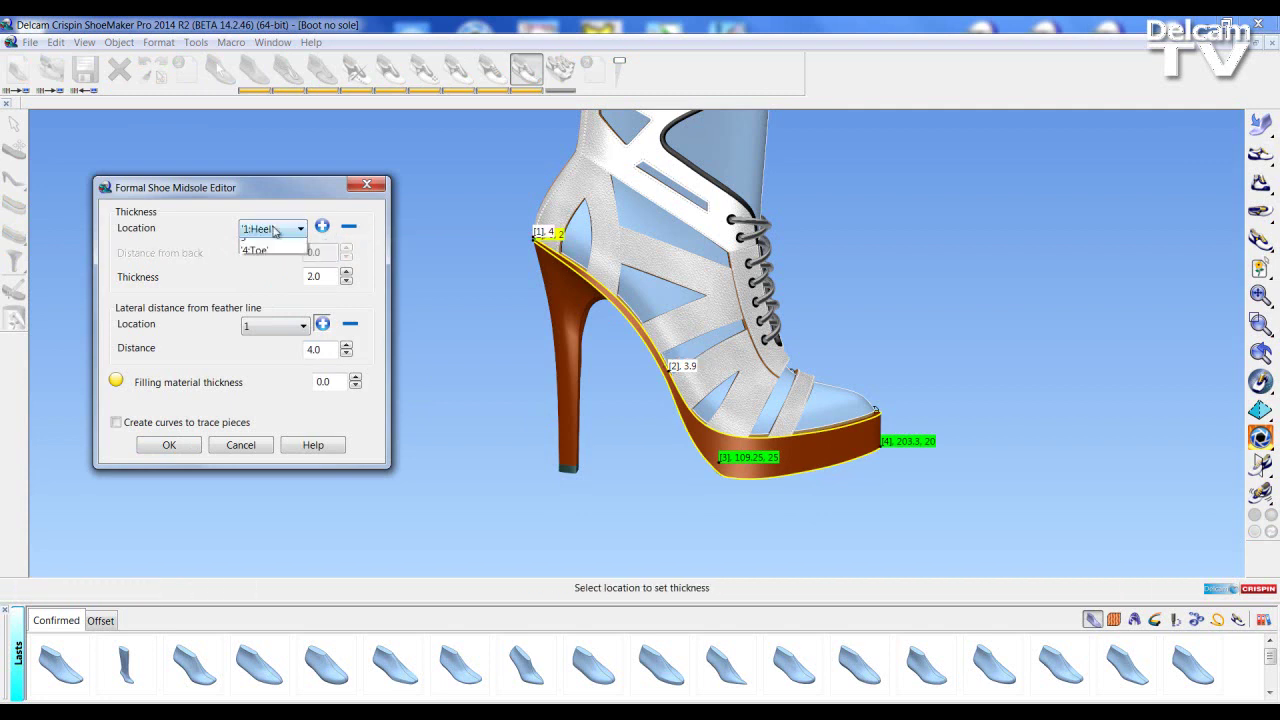
left_click(272, 259)
left_click(349, 226)
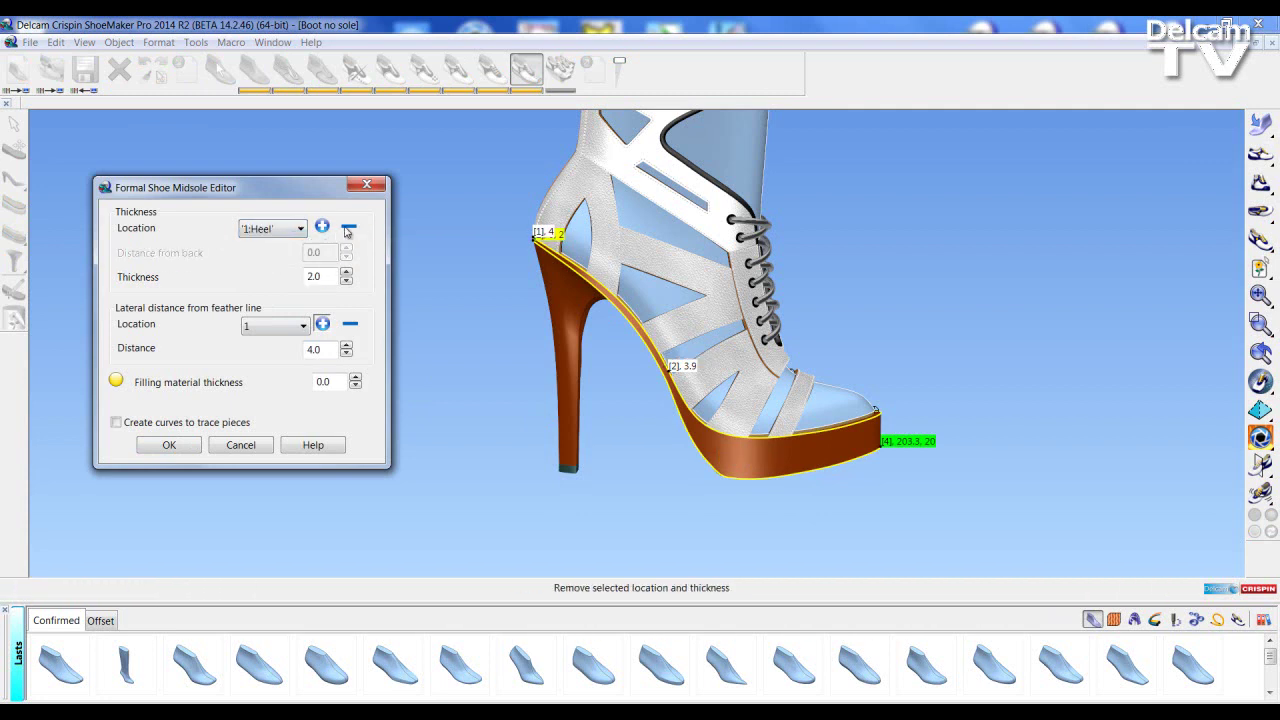
- Set the midsole thickness at the toe to 3 and apply the change
left_click(285, 229)
left_click(265, 259)
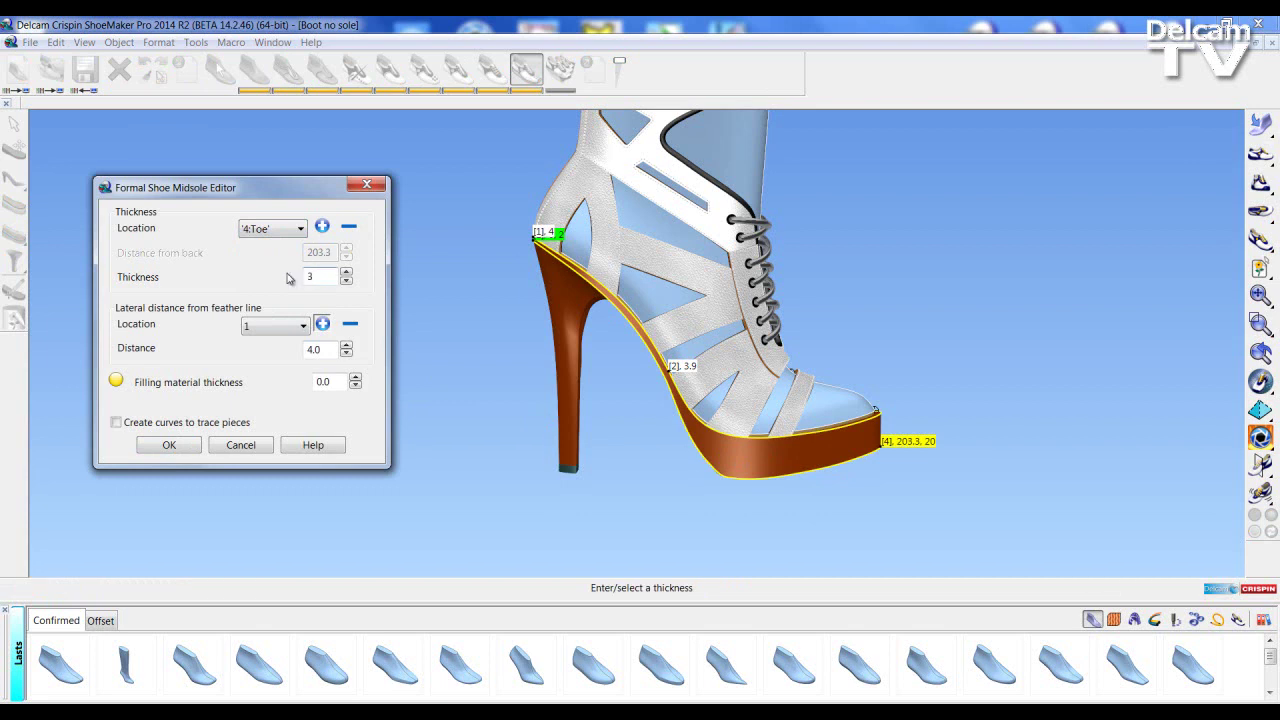
left_click(169, 445)
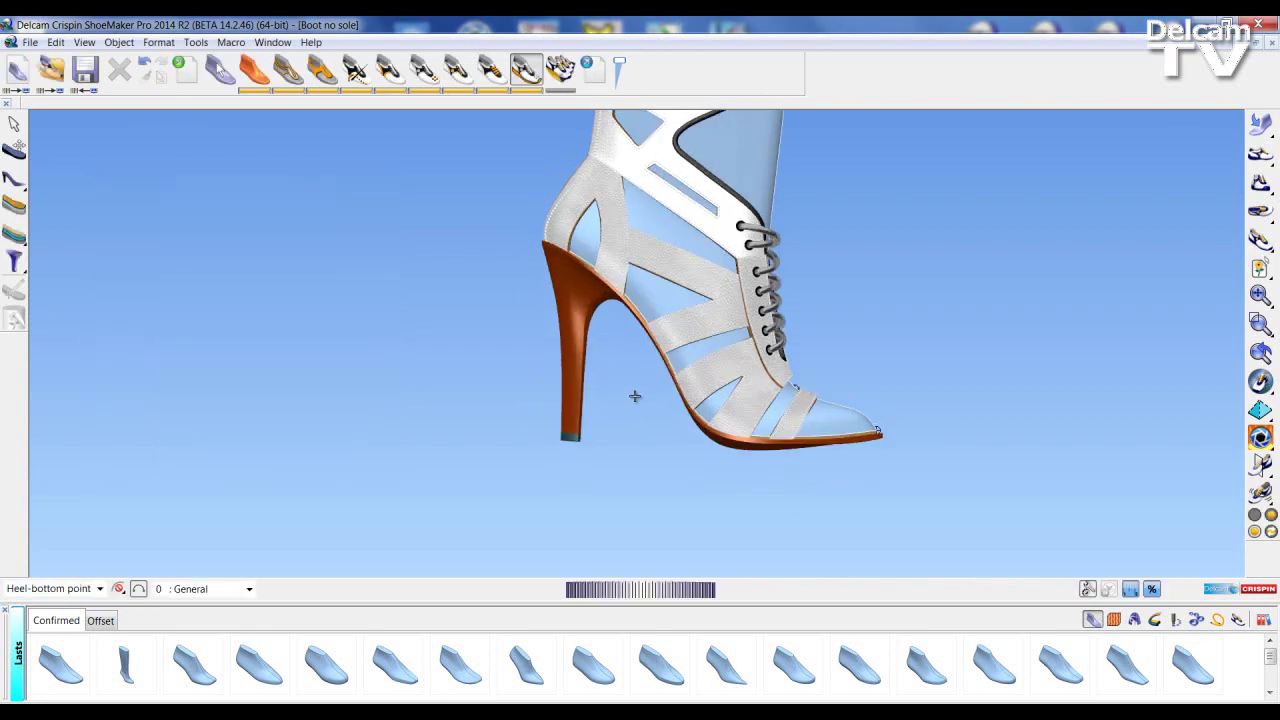
- Hide the last inside the shoe and open the insole's thickness settings
scroll(680, 434, "up", 2)
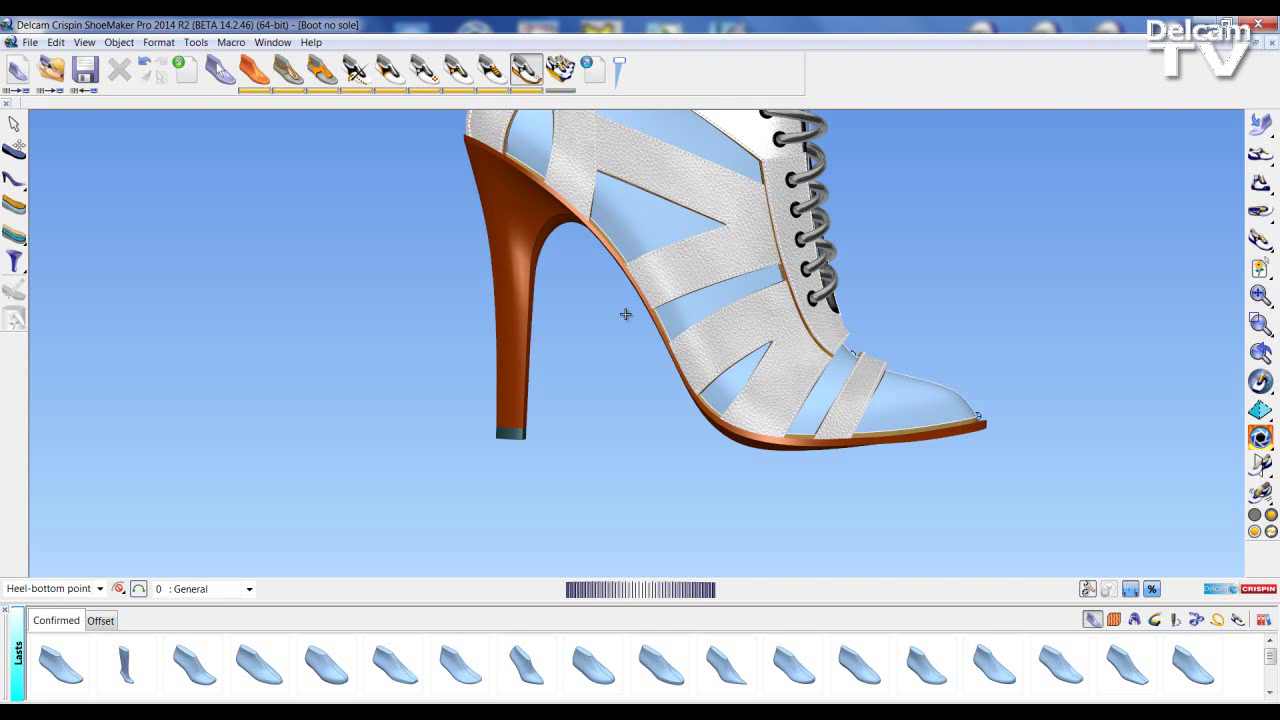
middle_click_drag(642, 321, 885, 375)
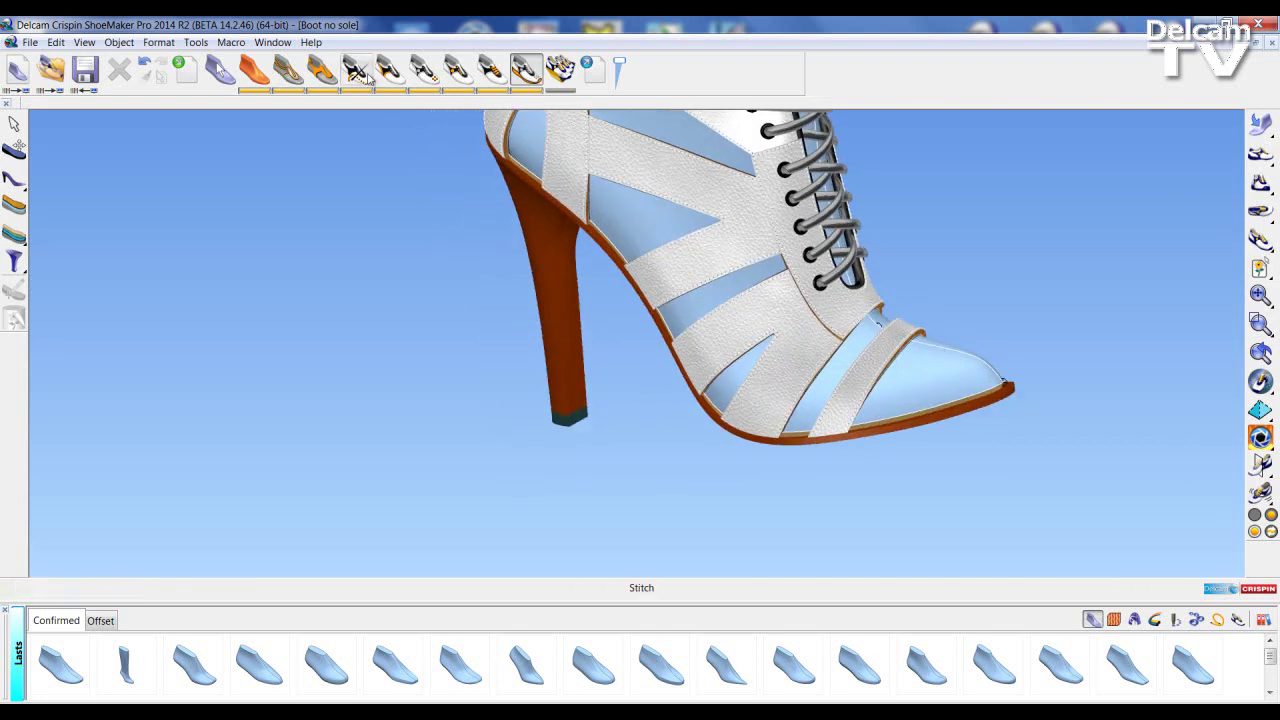
left_click(259, 92)
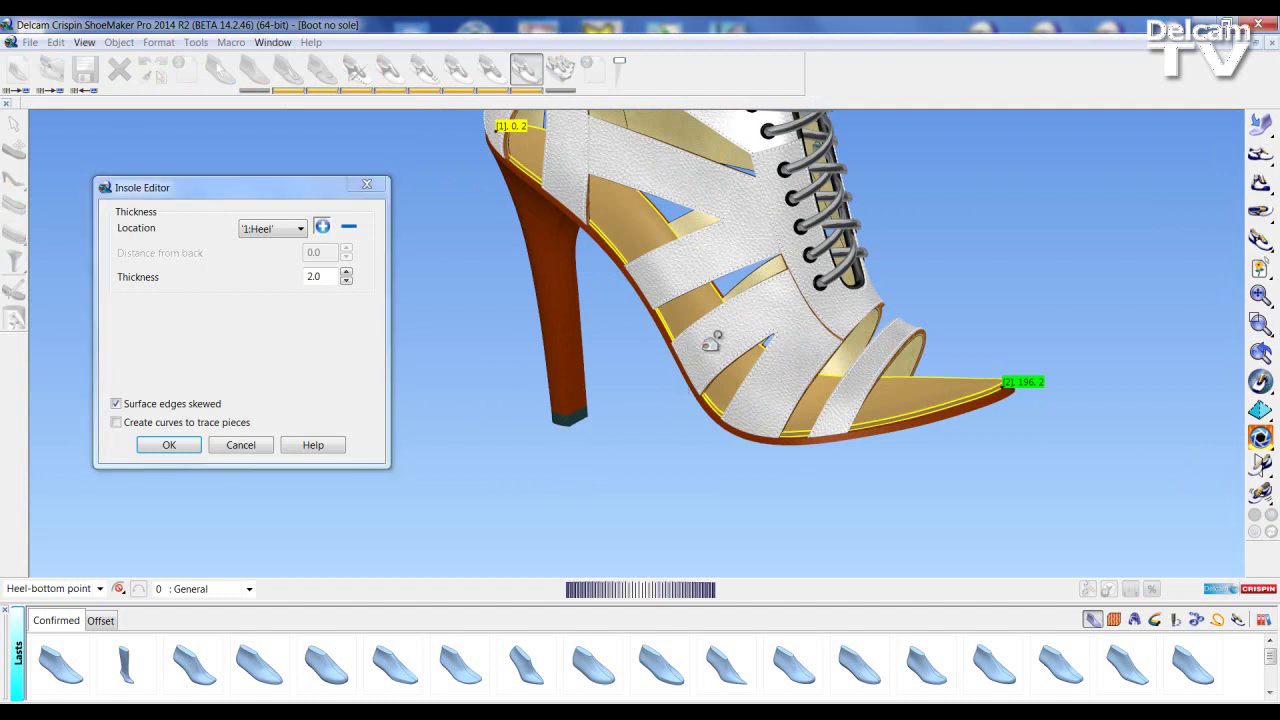
middle_click_drag(712, 340, 694, 449, "shift")
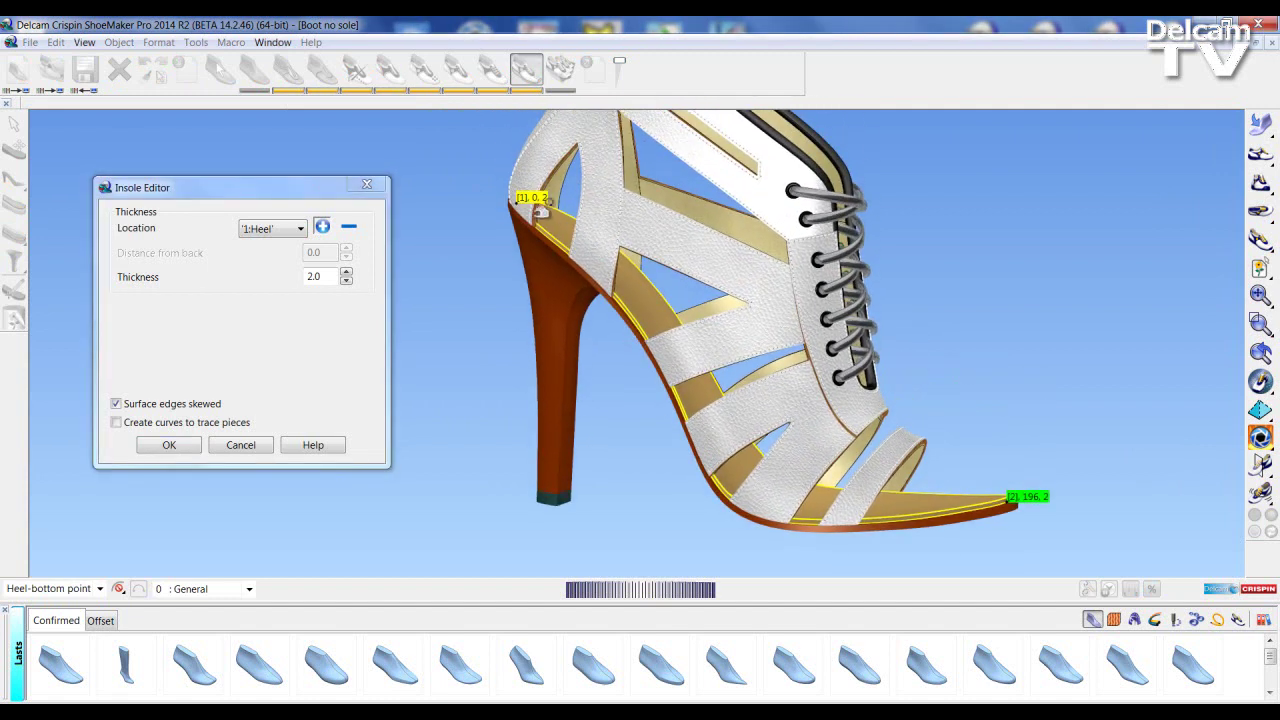
- Add two insole thickness locations, in the arch and under the ball, about 75.7 and 109.2 from the back
left_click(321, 227)
middle_click_drag(686, 403, 603, 443)
left_click(695, 424)
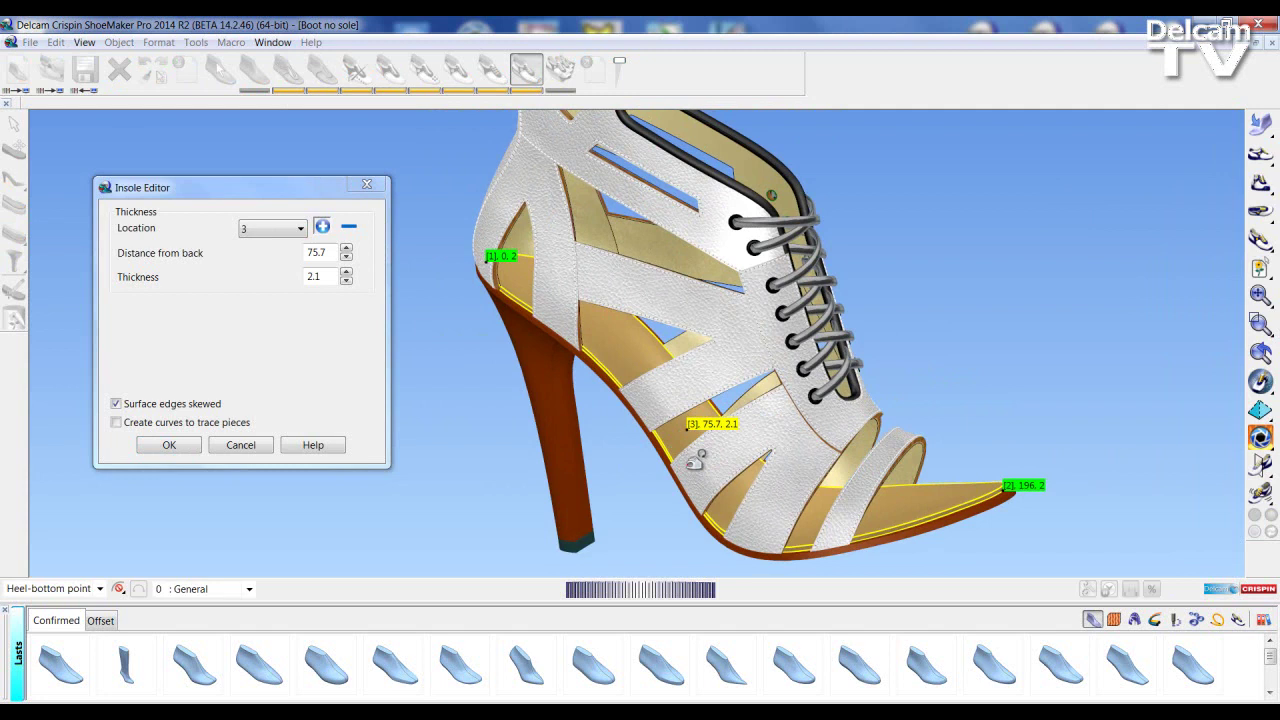
middle_click_drag(703, 464, 502, 512)
middle_click_drag(668, 494, 777, 506)
left_click(780, 500)
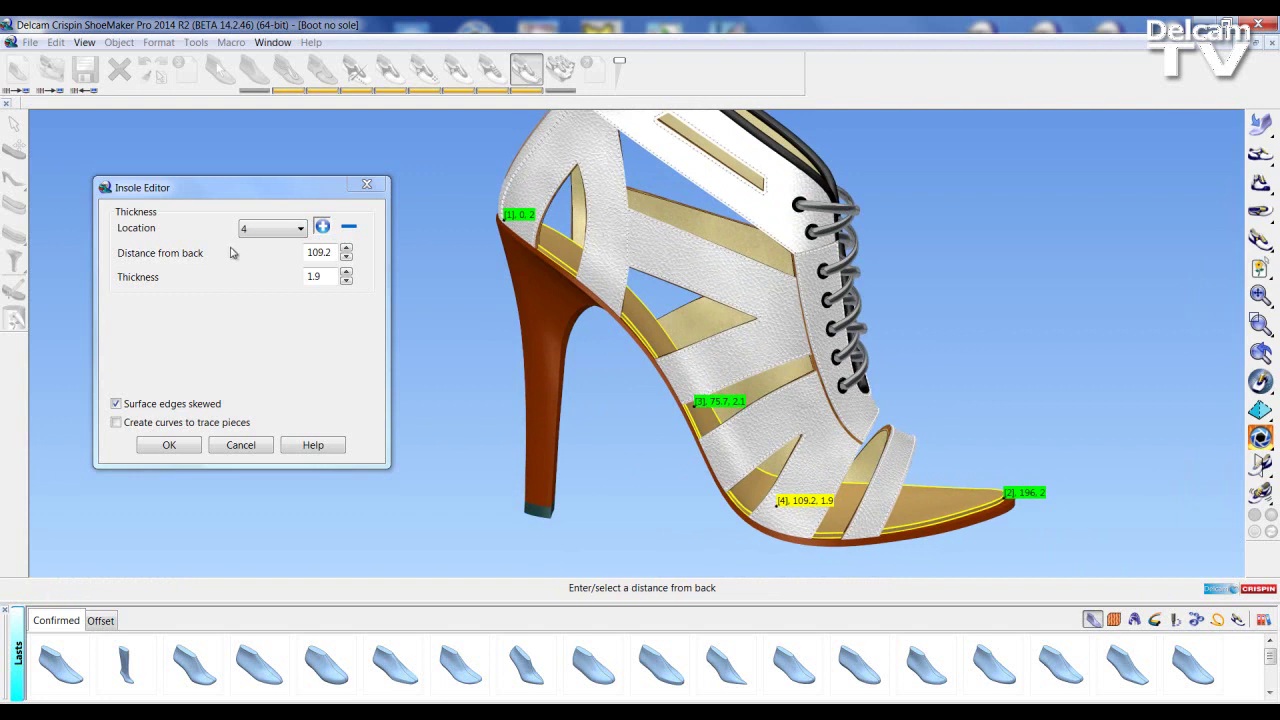
- Set the insole thickness at the toe to 8.0
left_click(270, 228)
left_click(263, 243)
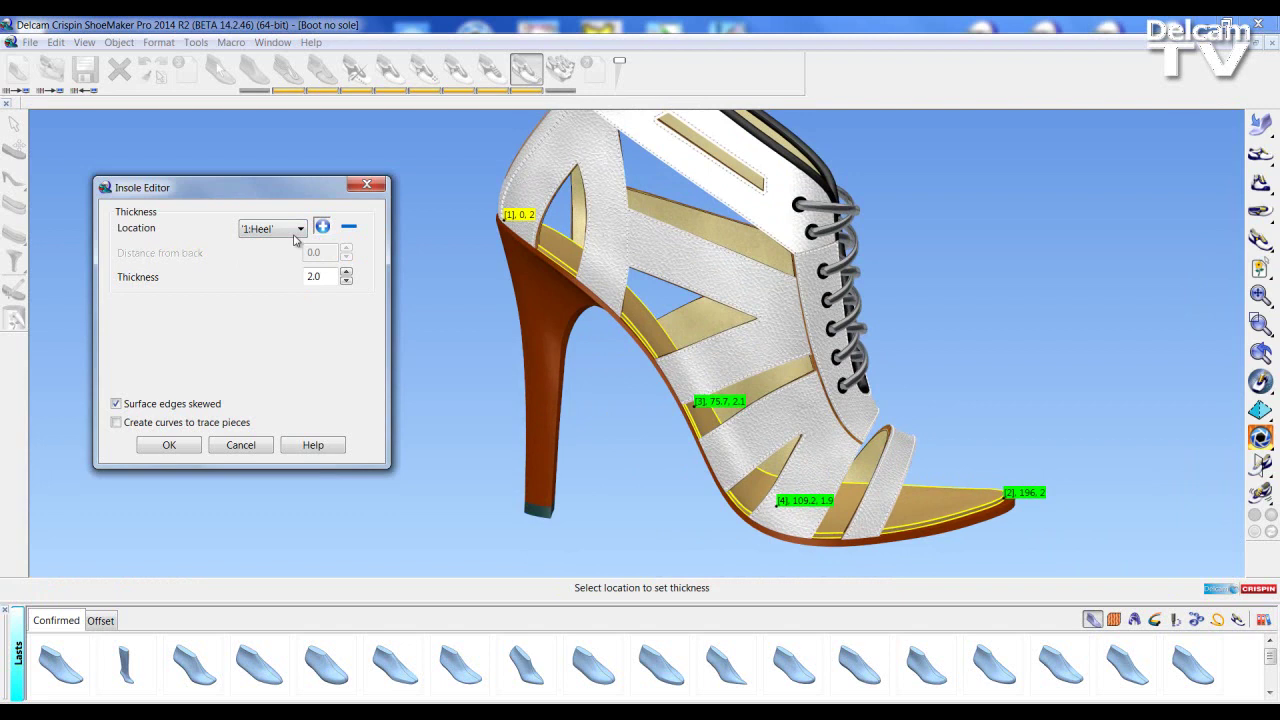
left_click(292, 230)
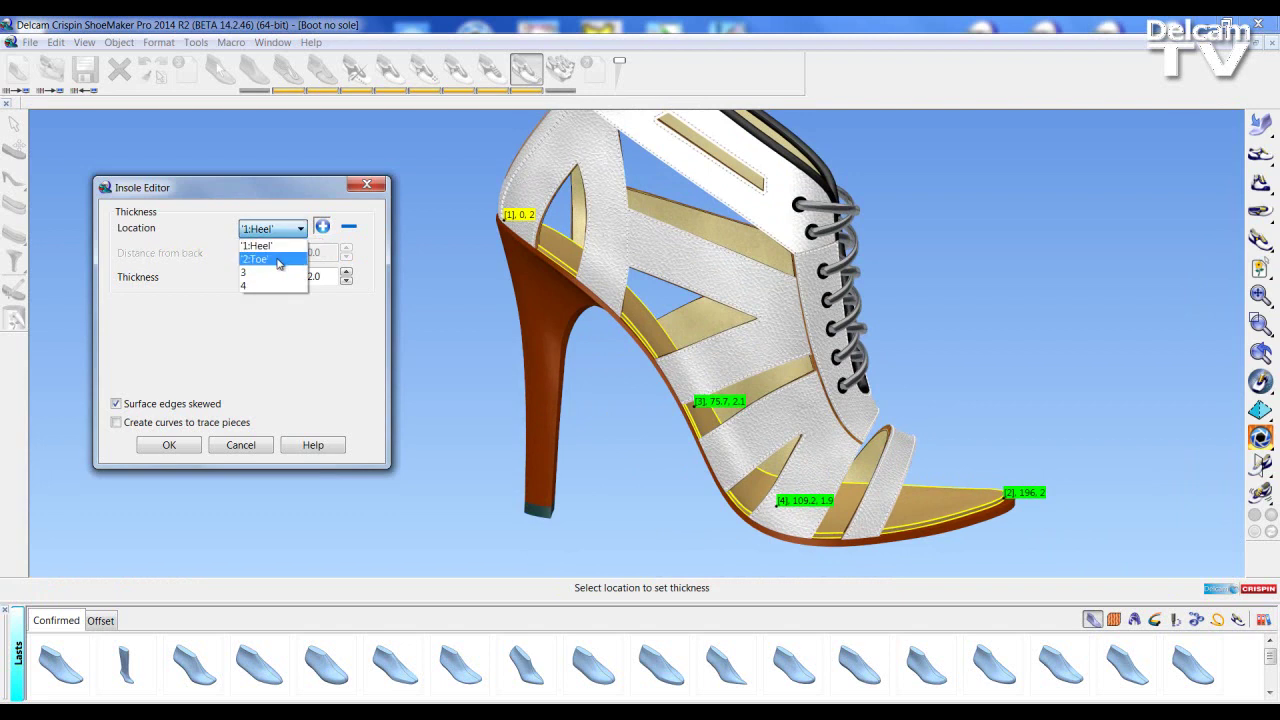
left_click(273, 259)
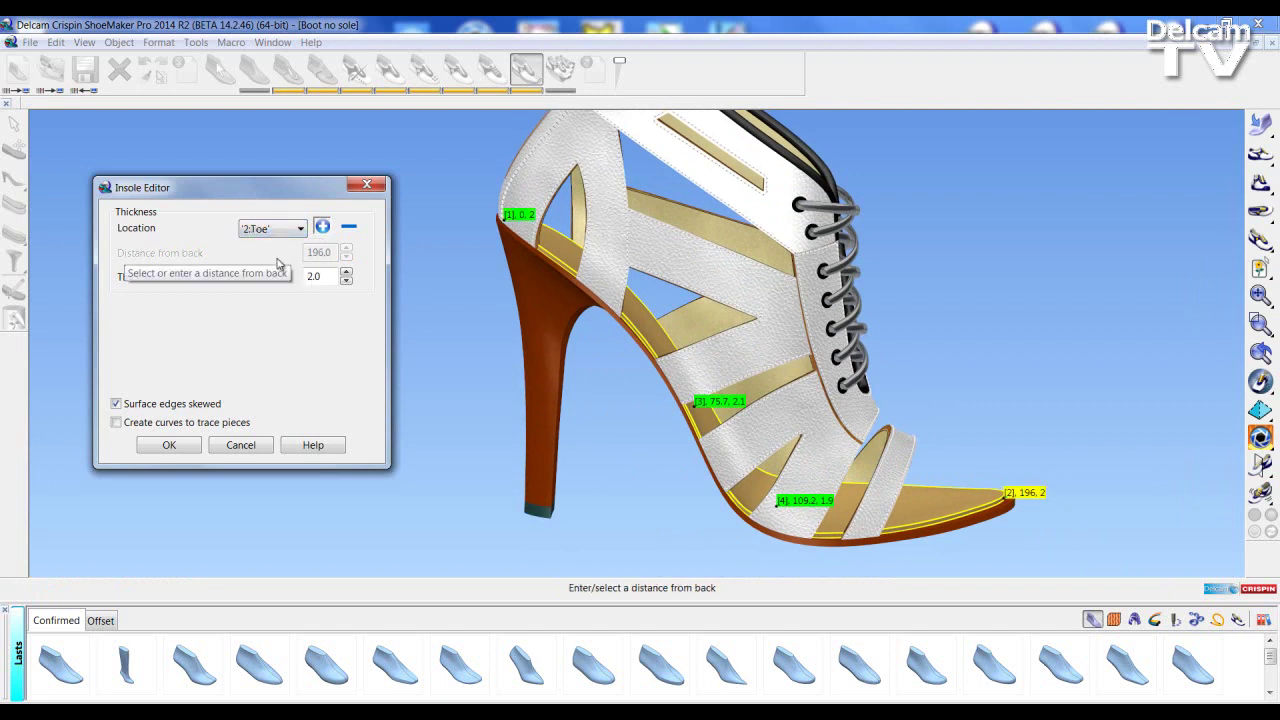
double_click(336, 278)
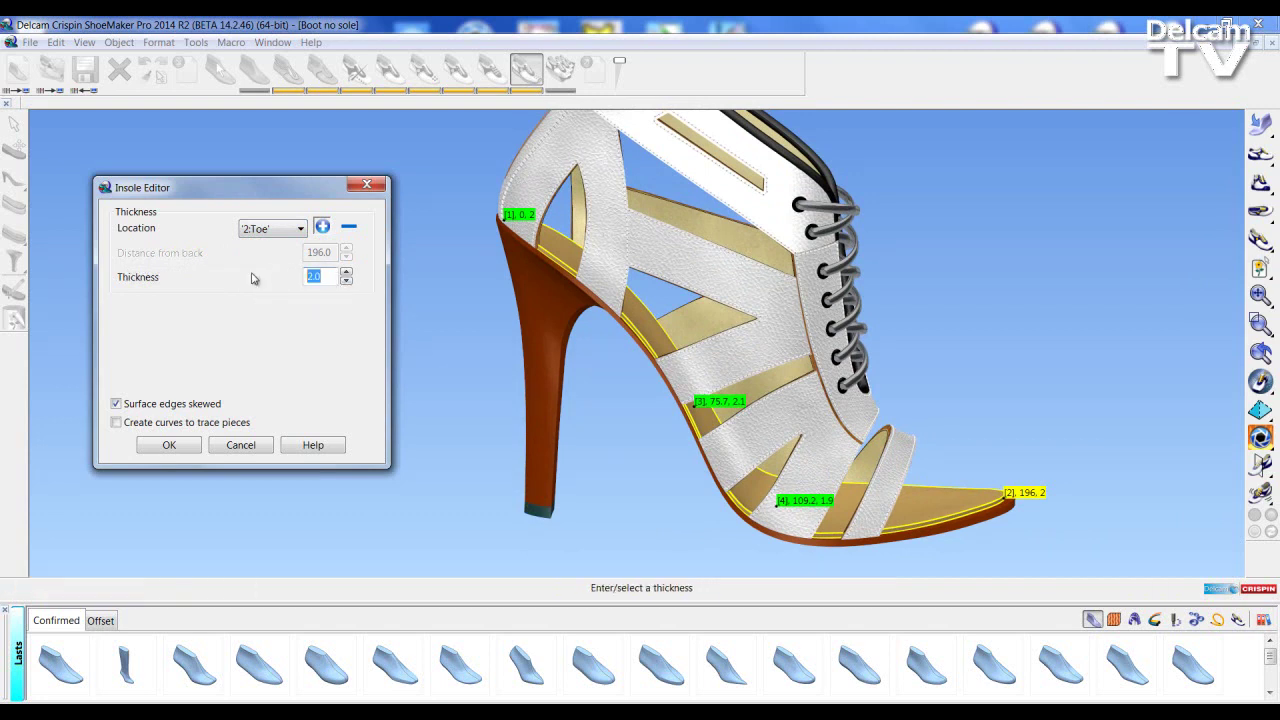
key("Return")
- Set the insole thickness at location 3 to 4
left_click(300, 228)
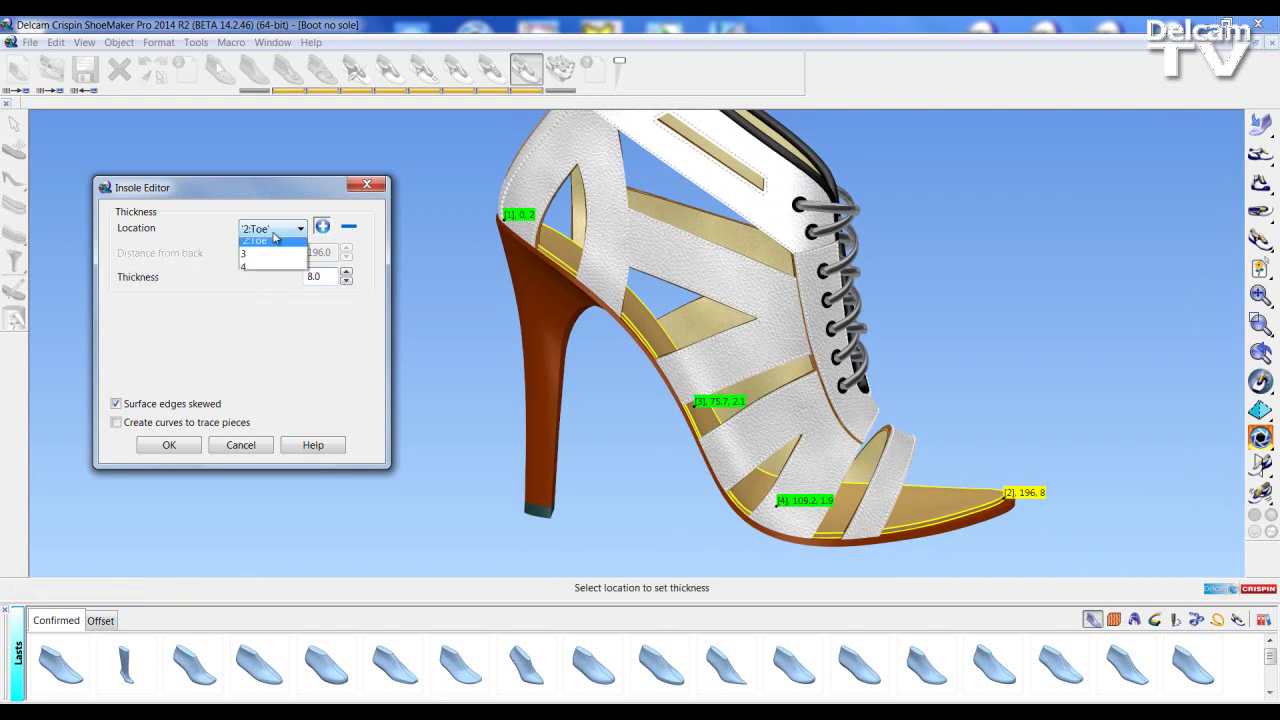
left_click(266, 266)
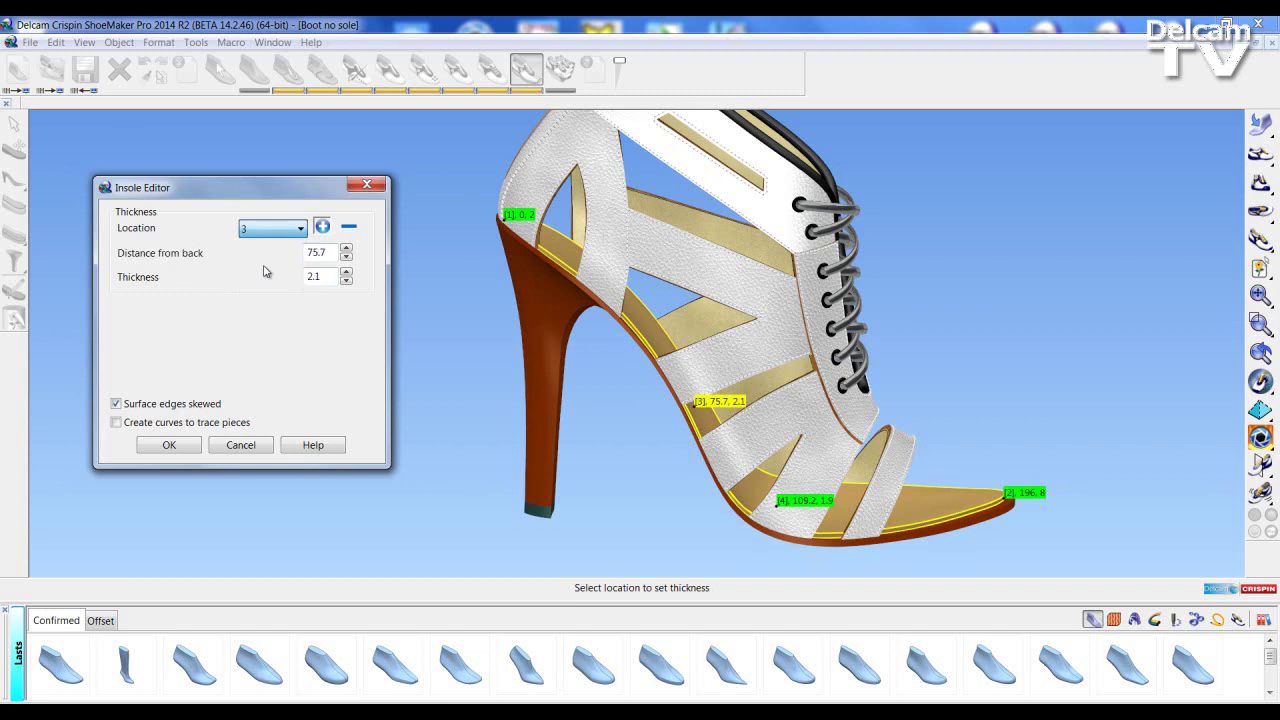
double_click(314, 277)
type("4")
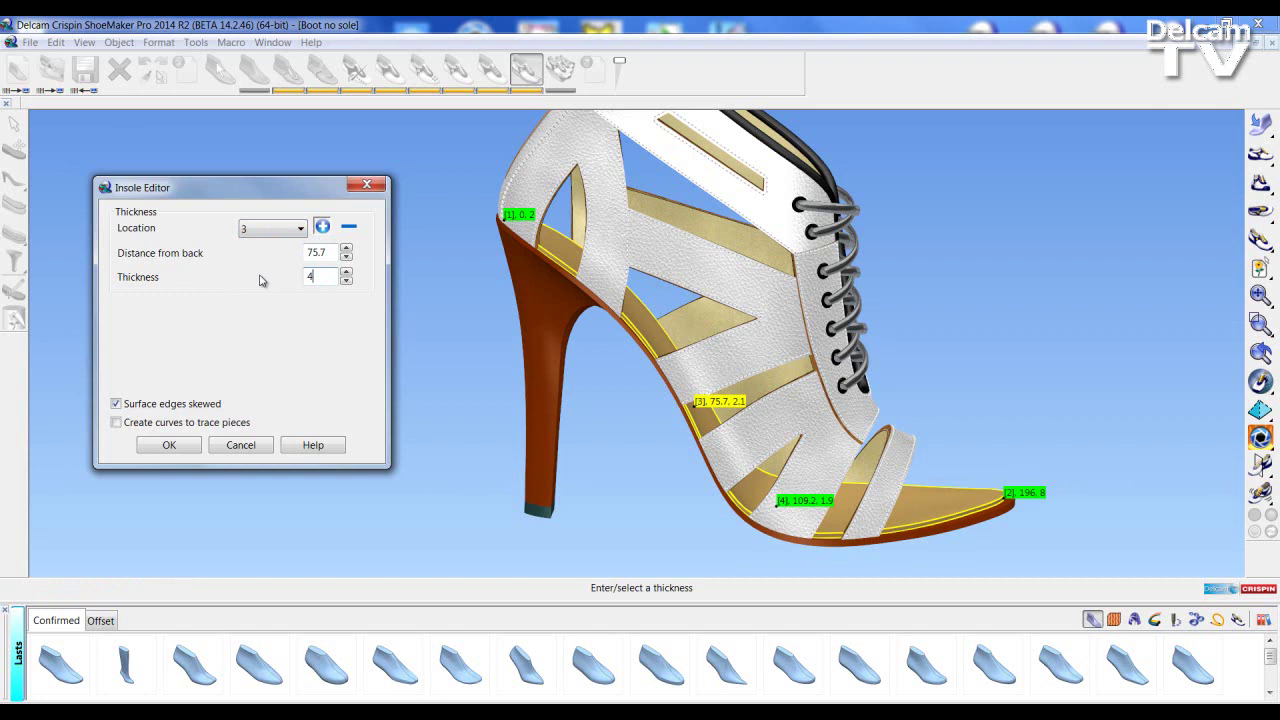
- Give insole location 4 a thickness of 10 and a distance of 115 from the back
left_click(258, 229)
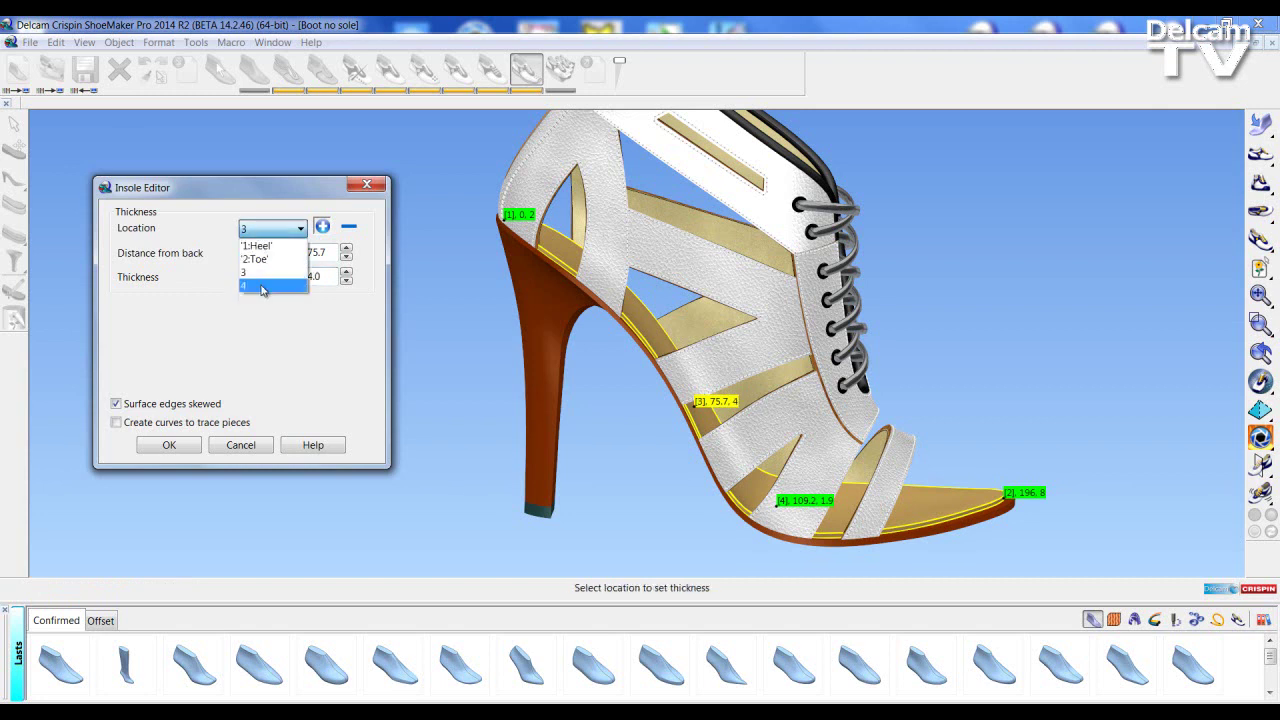
left_click(262, 287)
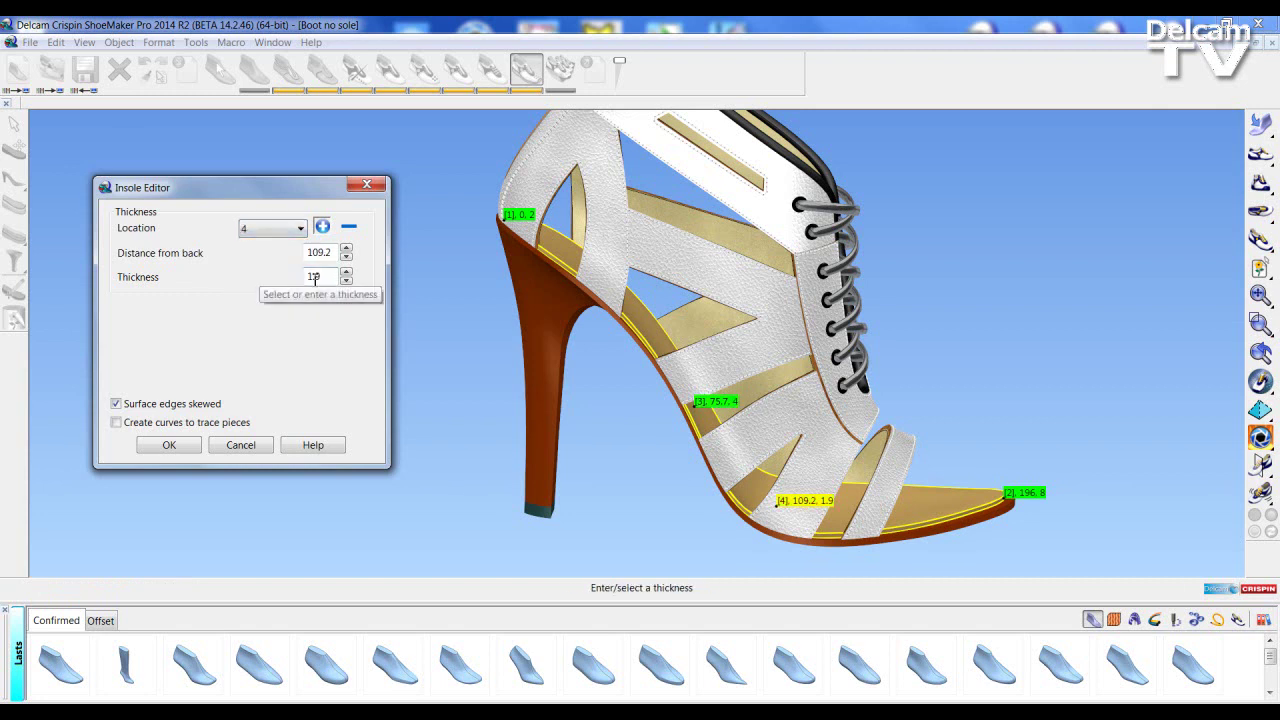
left_click_drag(329, 277, 284, 283)
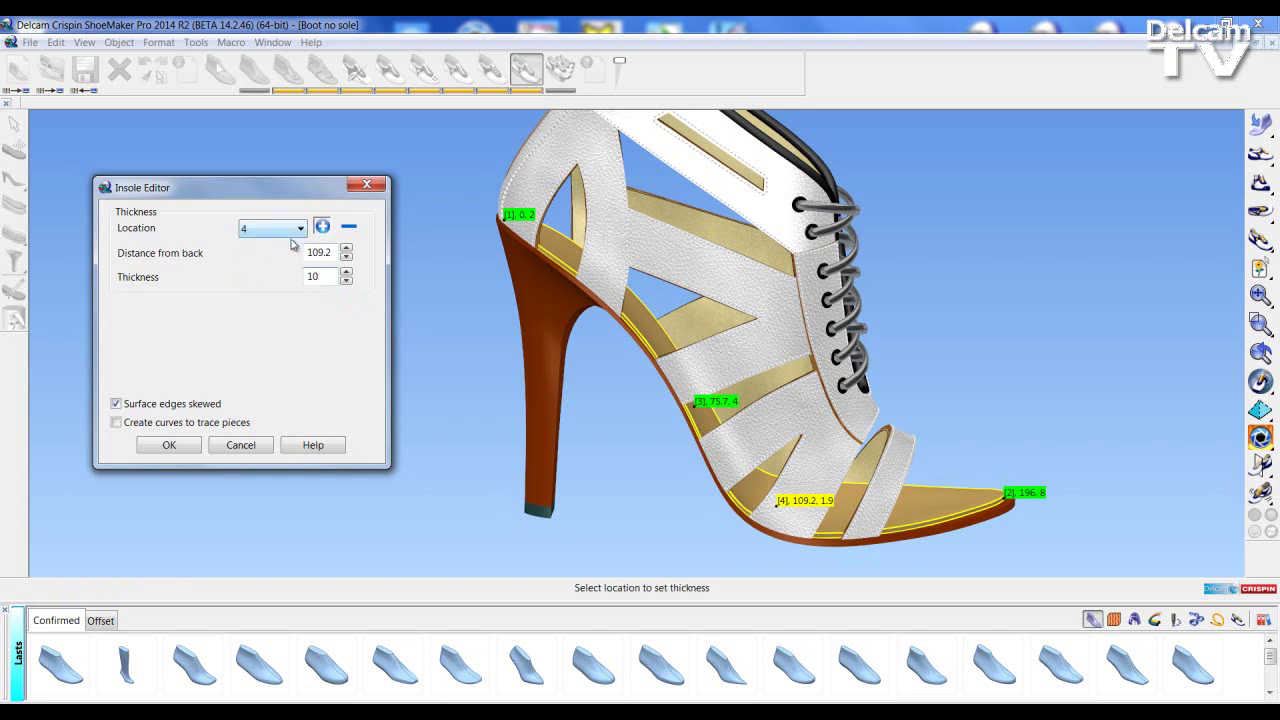
left_click_drag(310, 250, 335, 254)
type("115")
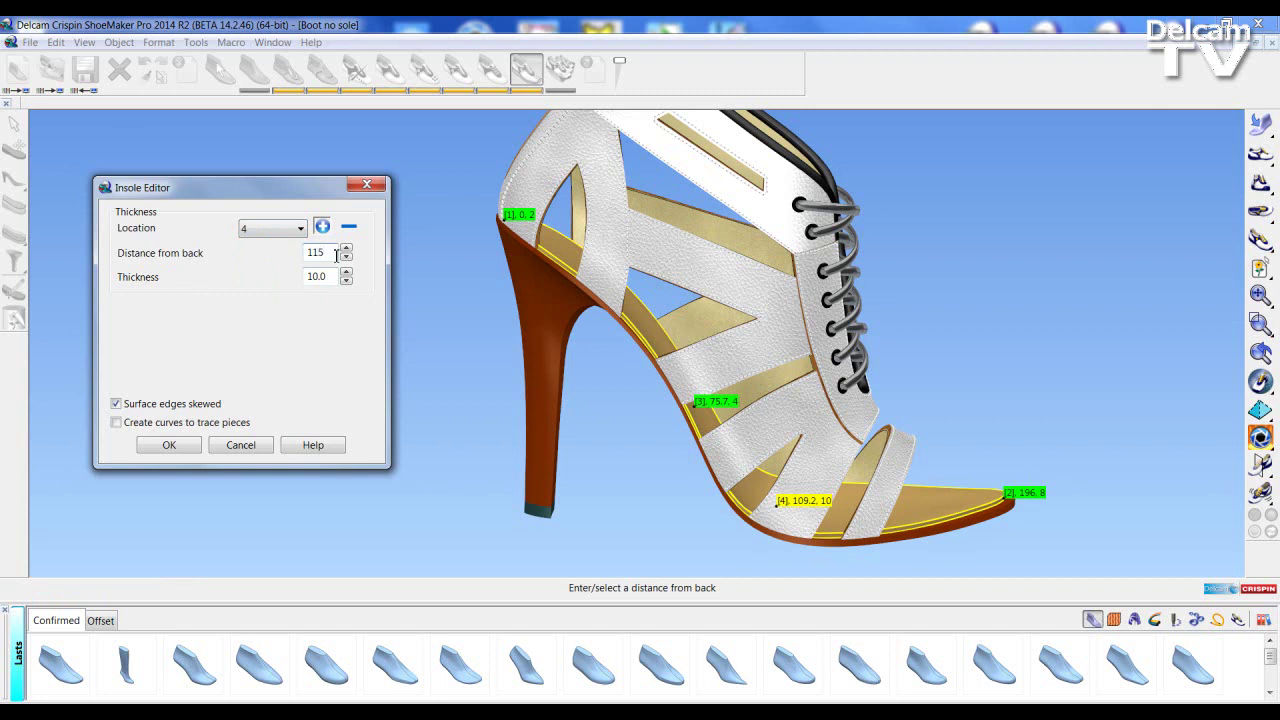
key("Return")
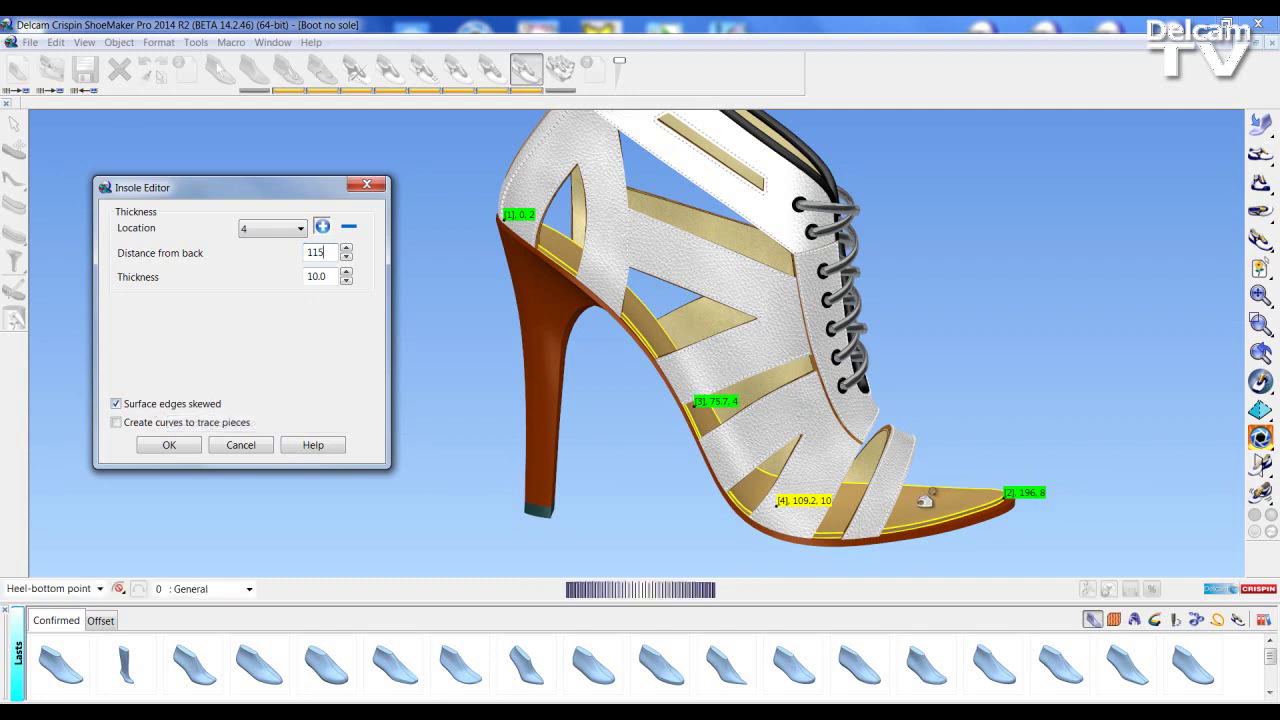
left_click(852, 528)
- Turn off skewed surface edges for the insole and apply its settings
scroll(918, 505, "up", 3)
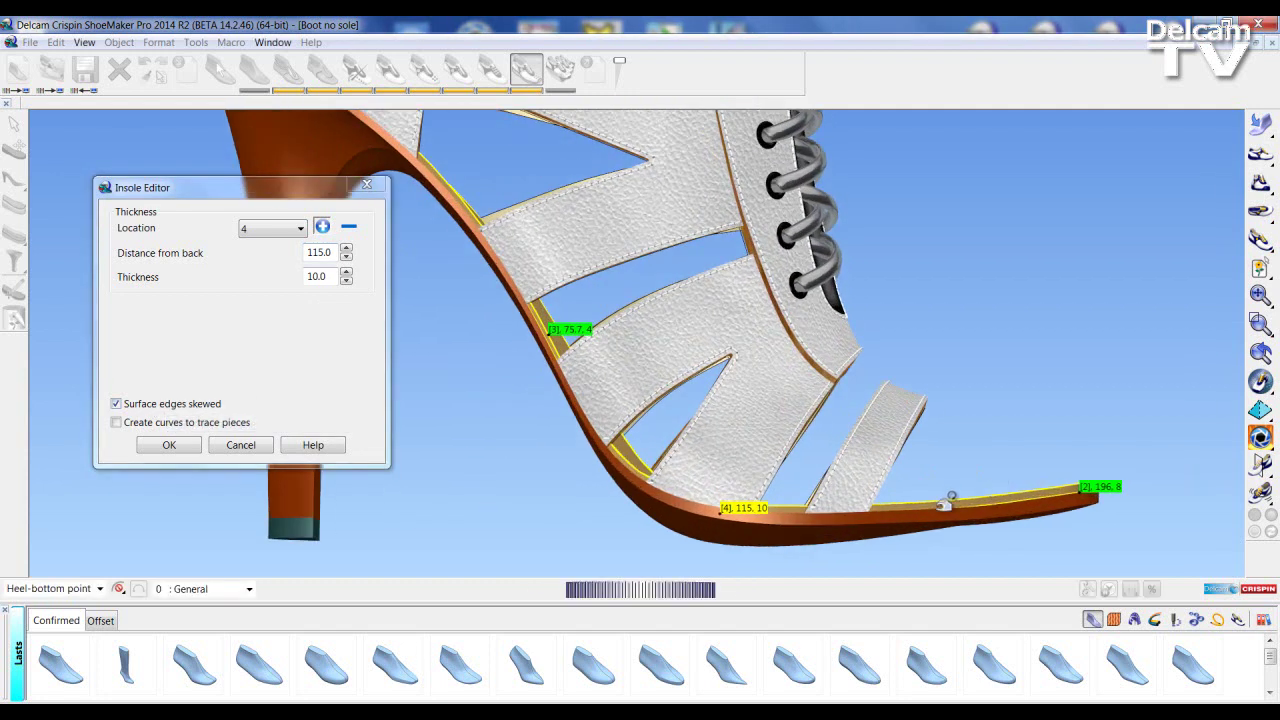
middle_click_drag(920, 503, 680, 425)
left_click(187, 409)
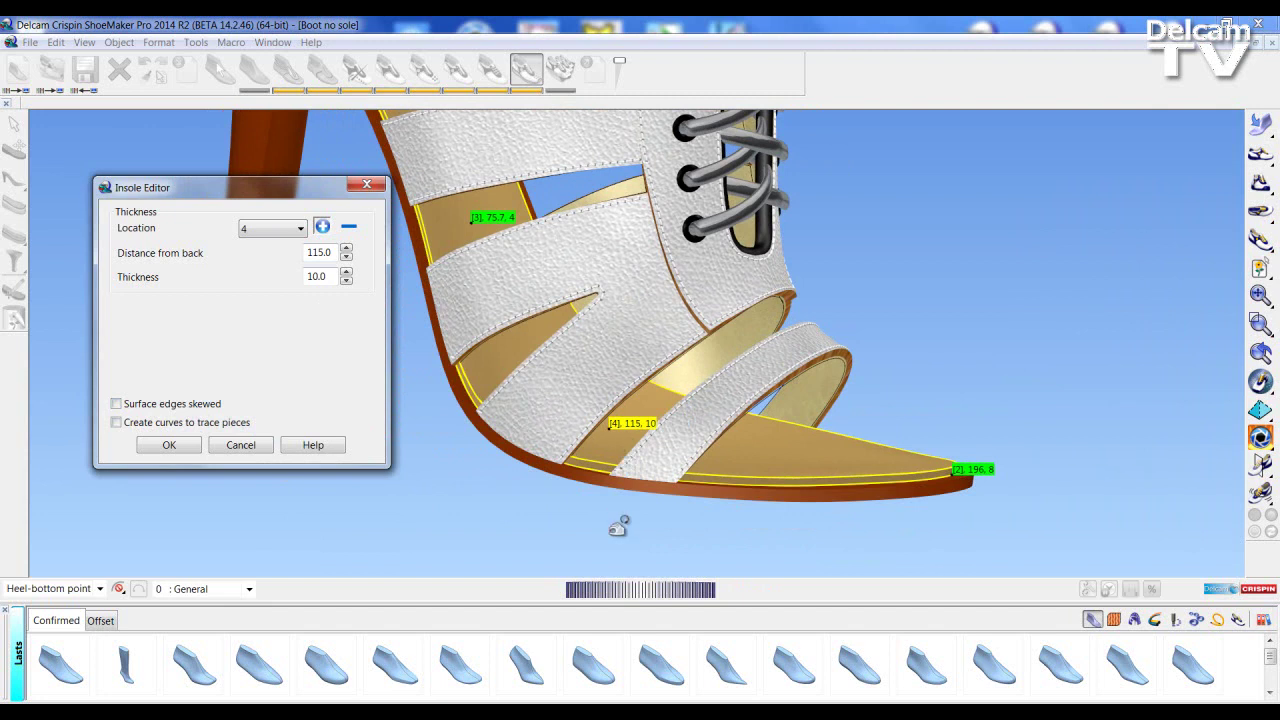
left_click(170, 446)
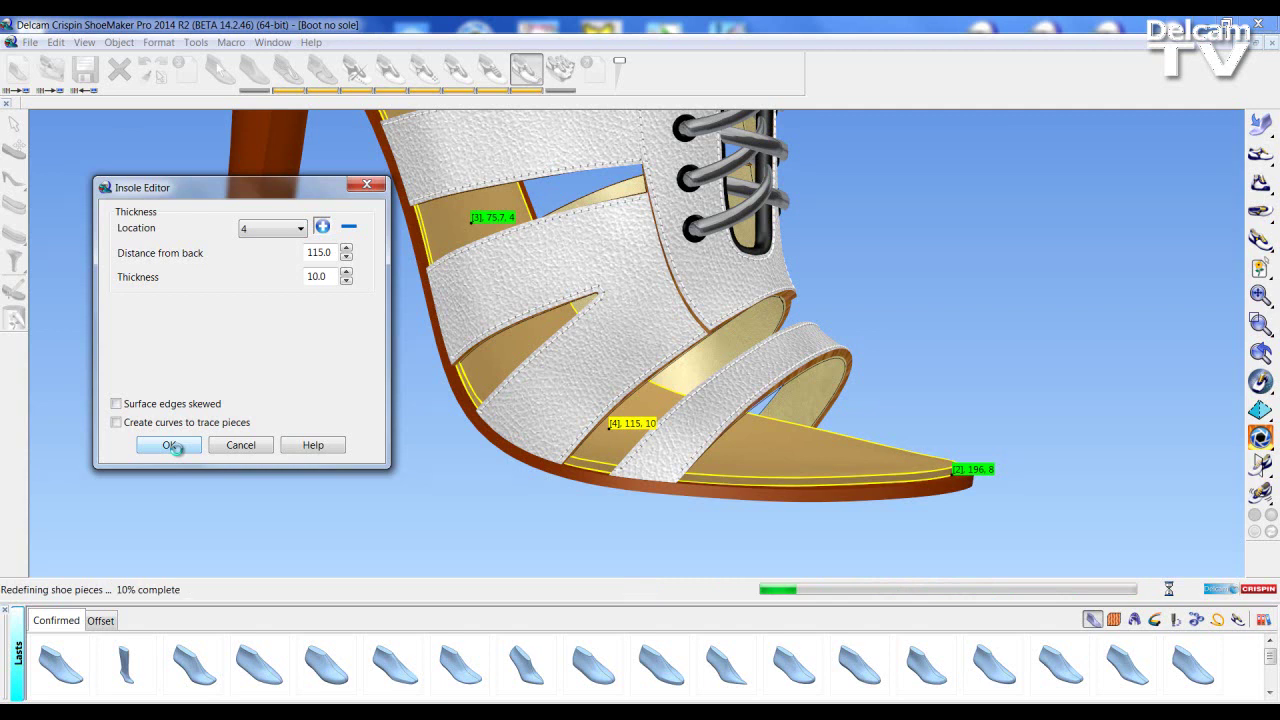
- Select the insole and examine its thickness from the heel to the toe against the thin sole beneath it
middle_click_drag(351, 459, 732, 506)
scroll(713, 451, "down", 2)
middle_click_drag(643, 475, 562, 512)
middle_click_drag(722, 530, 575, 500)
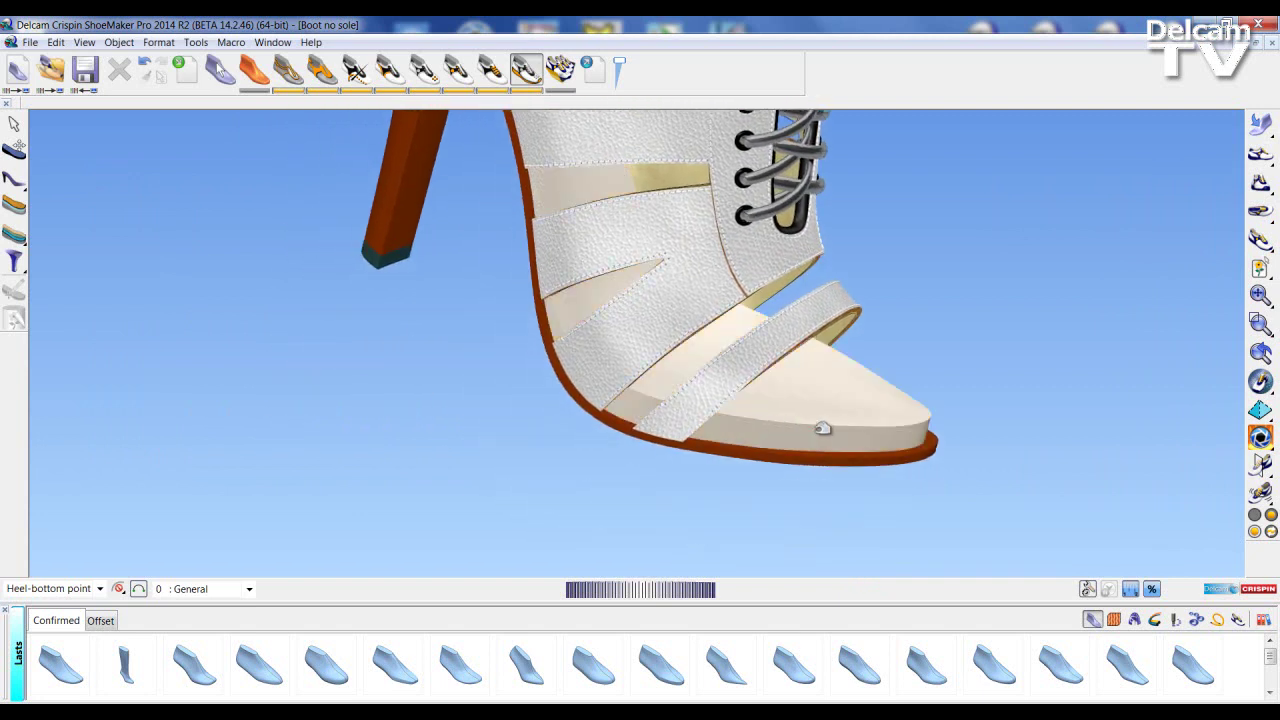
left_click(821, 428)
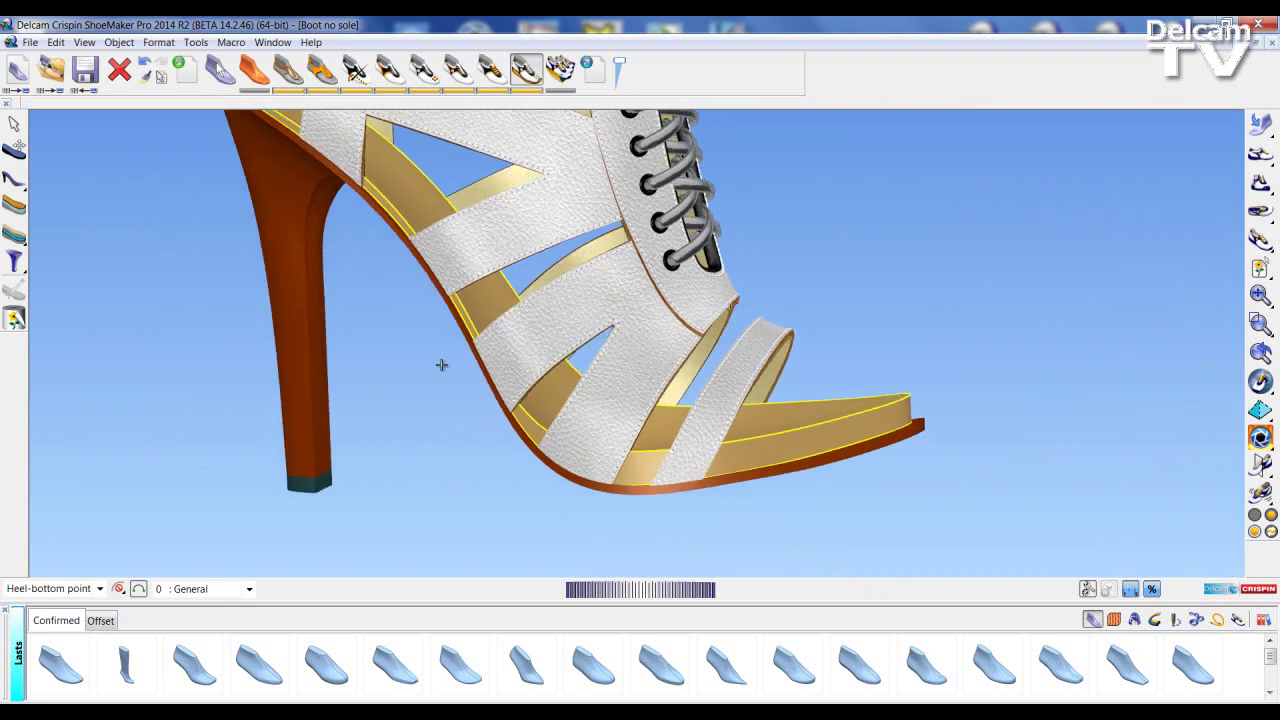
middle_click_drag(441, 365, 577, 357)
scroll(577, 357, "down", 2)
middle_click_drag(457, 254, 429, 226)
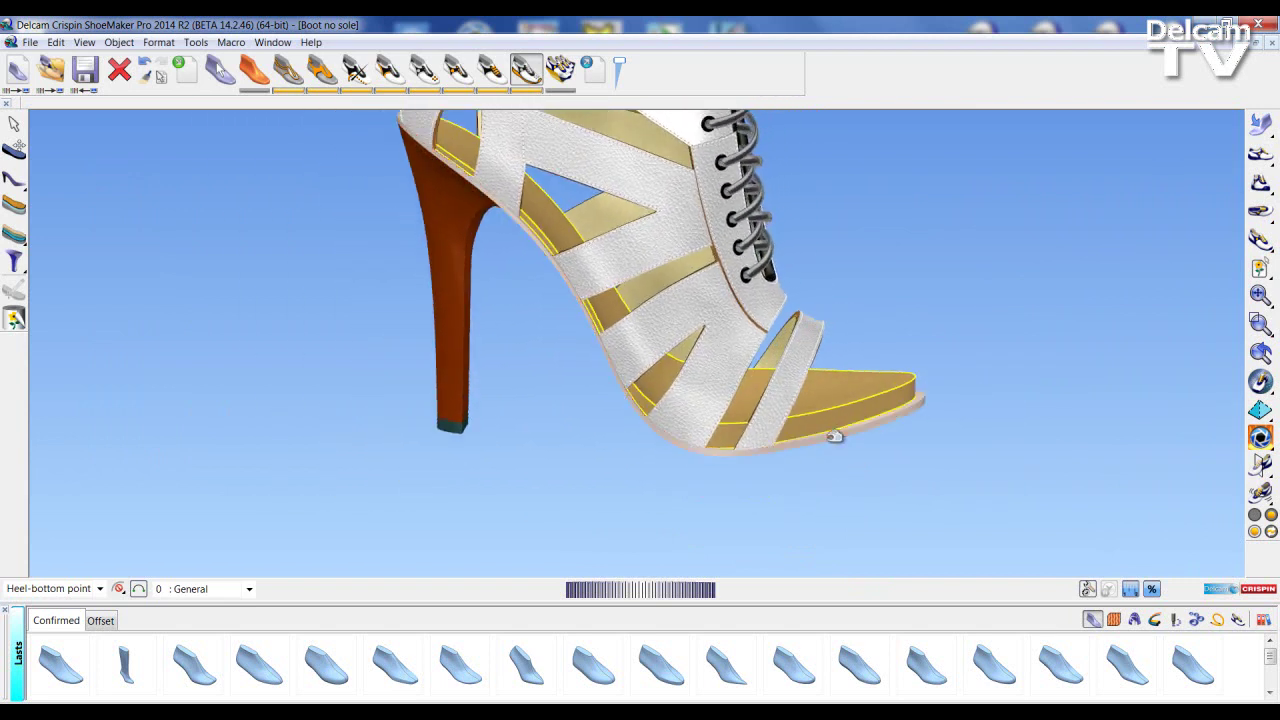
left_click(835, 436)
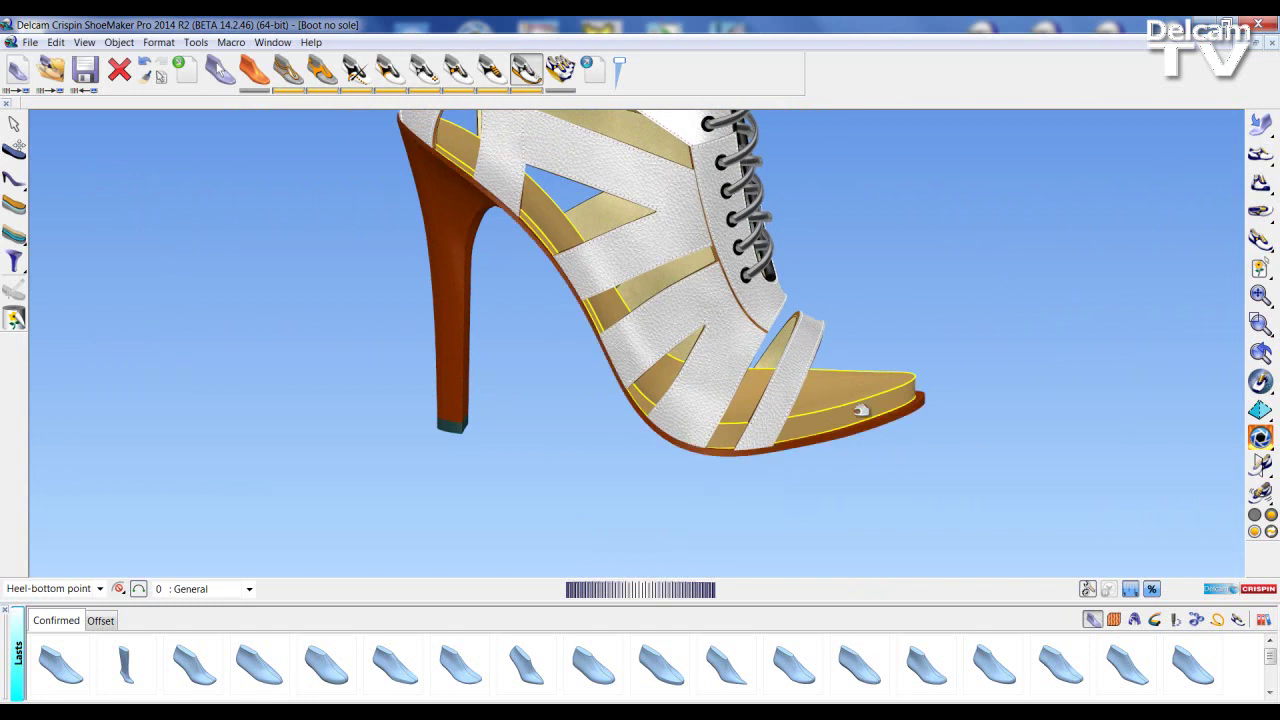
left_click(861, 428)
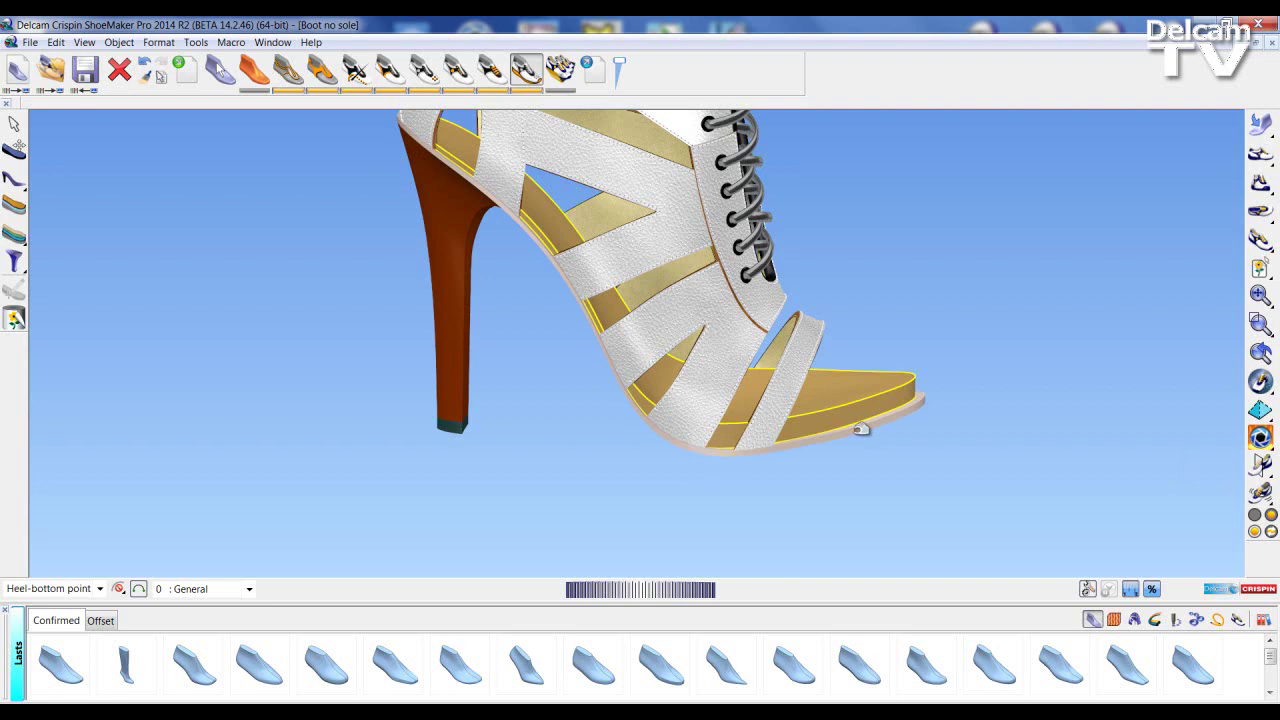
left_click(862, 429)
middle_click_drag(848, 403, 862, 463)
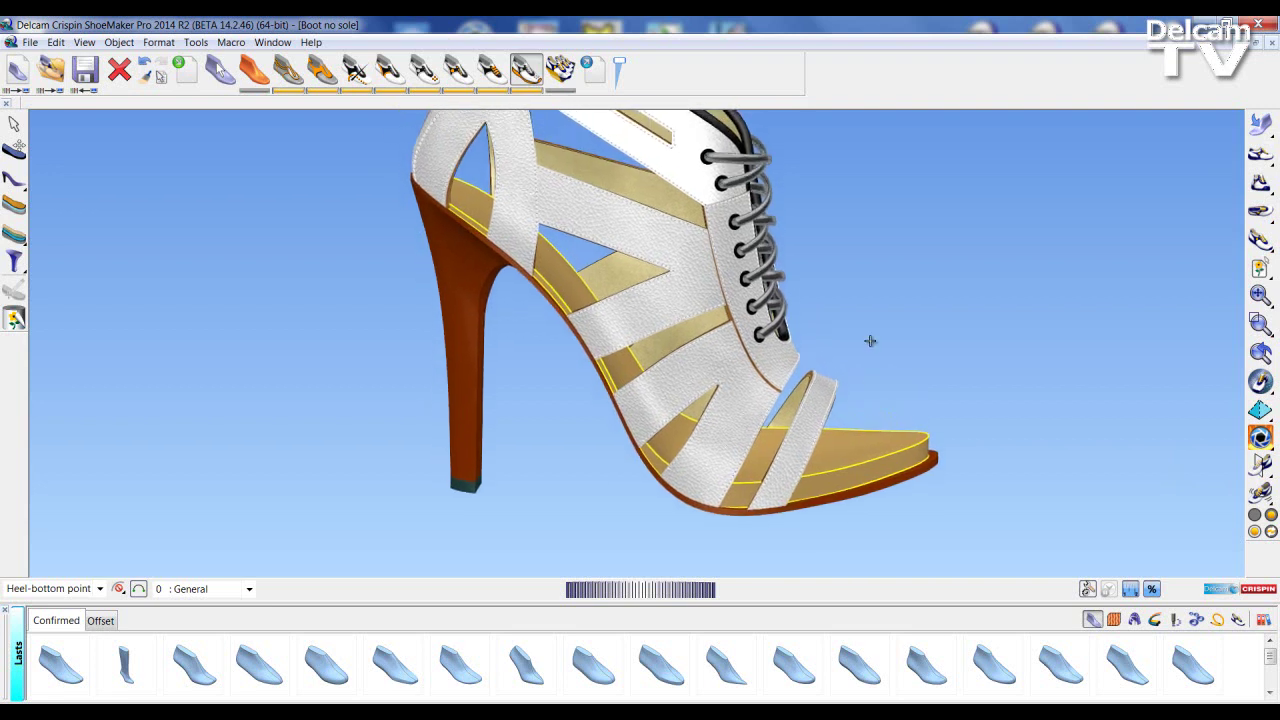